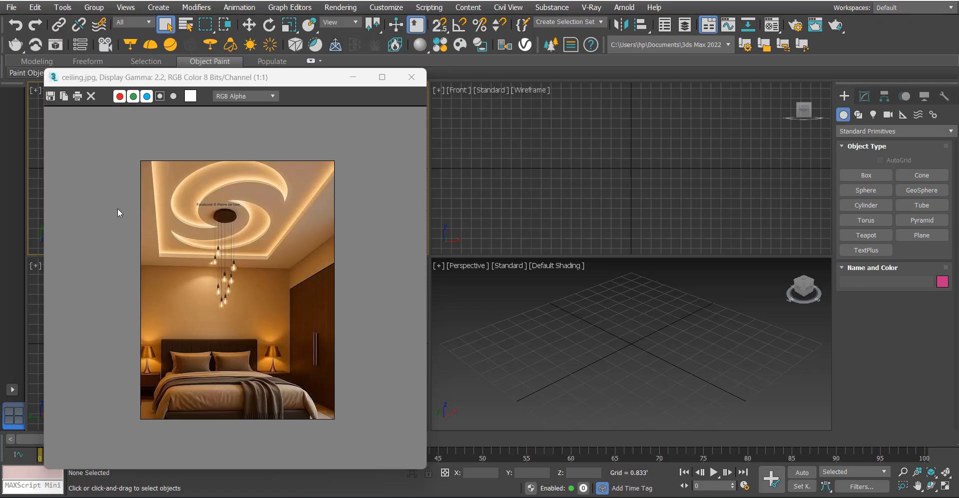
# Move the ceiling.jpg reference window aside and narrow it so the viewport area stays free.
pyautogui.moveTo(192, 78); pyautogui.dragTo(160, 69)
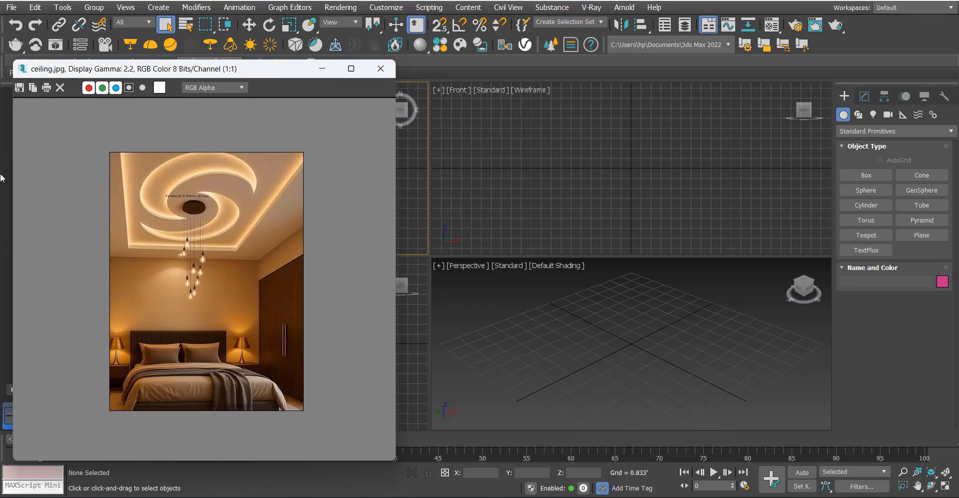
pyautogui.scroll(1, 199, 183)
pyautogui.scroll(-1, 121, 210)
pyautogui.moveTo(395, 211); pyautogui.dragTo(243, 239)
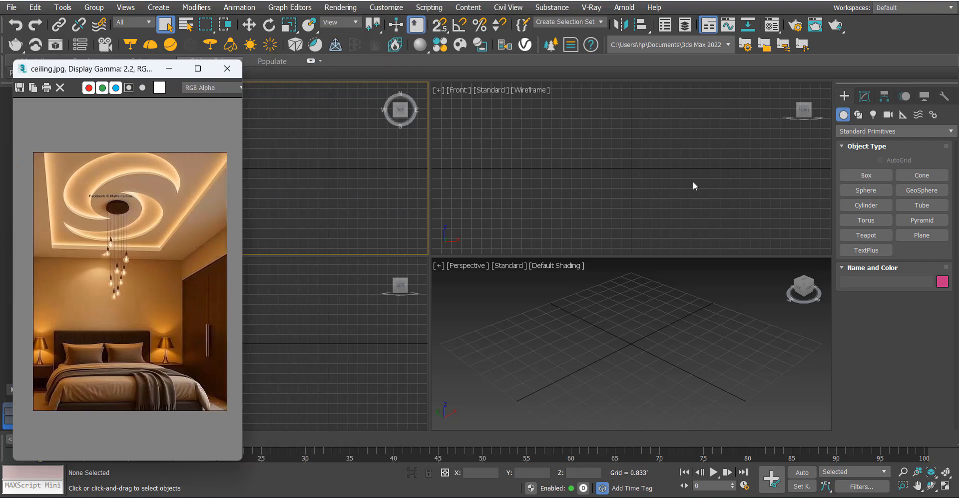
# Maximize the Perspective viewport and switch it to the Top view.
pyautogui.click(542, 335)
pyautogui.hotkey('alt', 'w')
pyautogui.press('t')
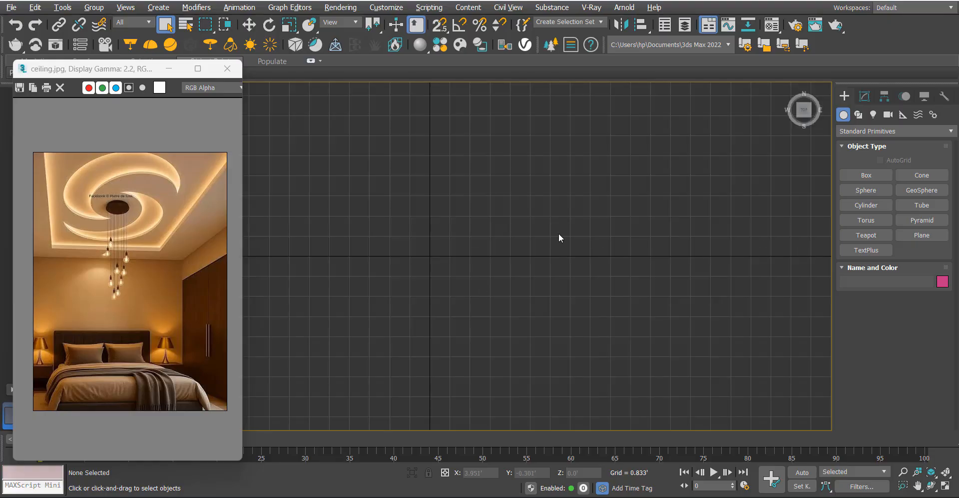
pyautogui.scroll(-2, 427, 223)
pyautogui.moveTo(436, 221); pyautogui.dragTo(482, 245, button='middle')
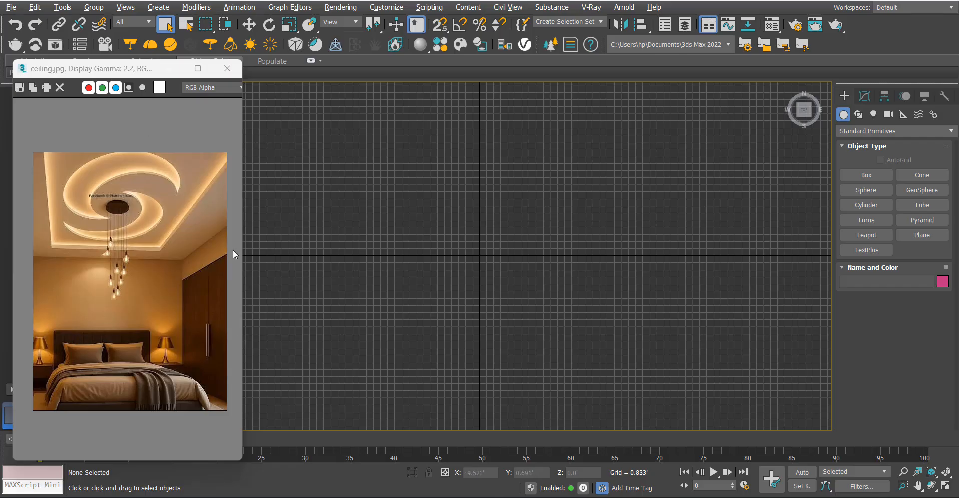
pyautogui.moveTo(474, 203); pyautogui.dragTo(474, 209, button='middle')
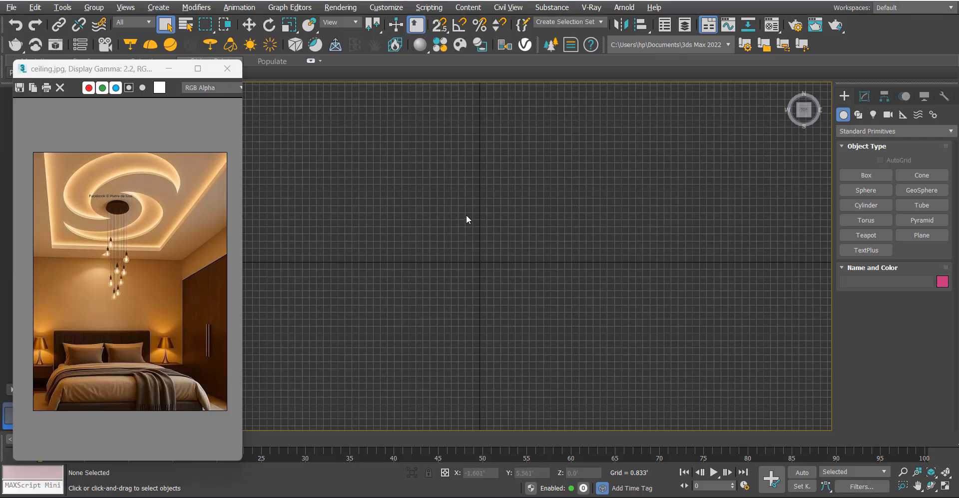
# Draw a rectangle spline about 15.2' long and 11.6' wide around the origin in the Top view.
pyautogui.click(858, 114)
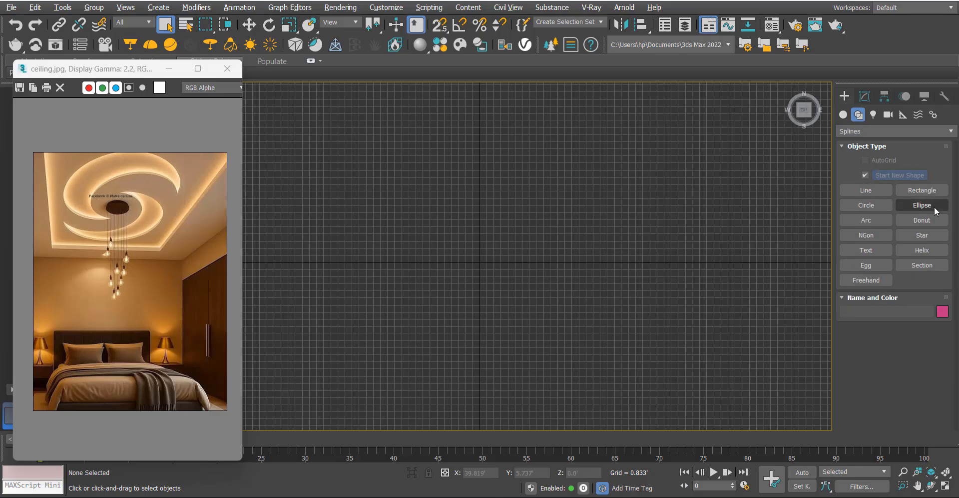
pyautogui.click(922, 189)
pyautogui.moveTo(428, 195); pyautogui.dragTo(496, 263)
pyautogui.moveTo(524, 316); pyautogui.dragTo(526, 323)
pyautogui.rightClick(526, 324)
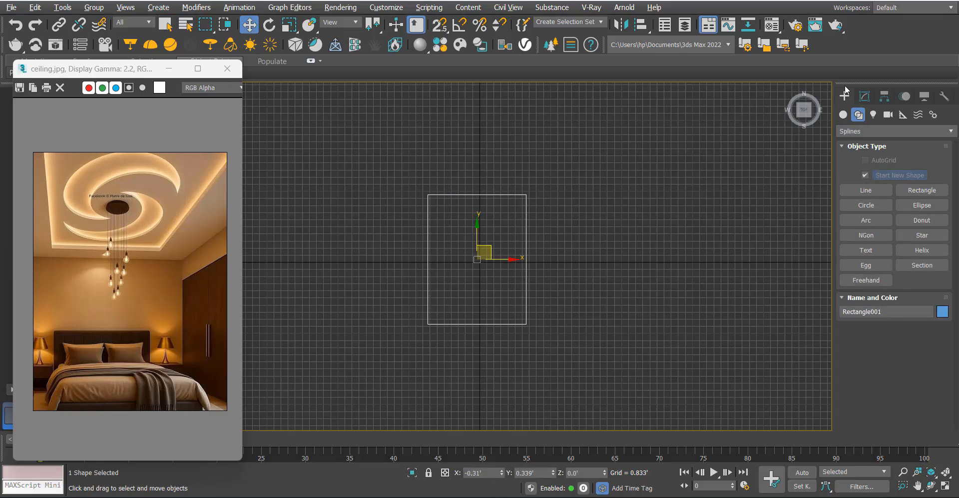
# Set the rectangle's length to 15' and width to 10'.
pyautogui.click(864, 96)
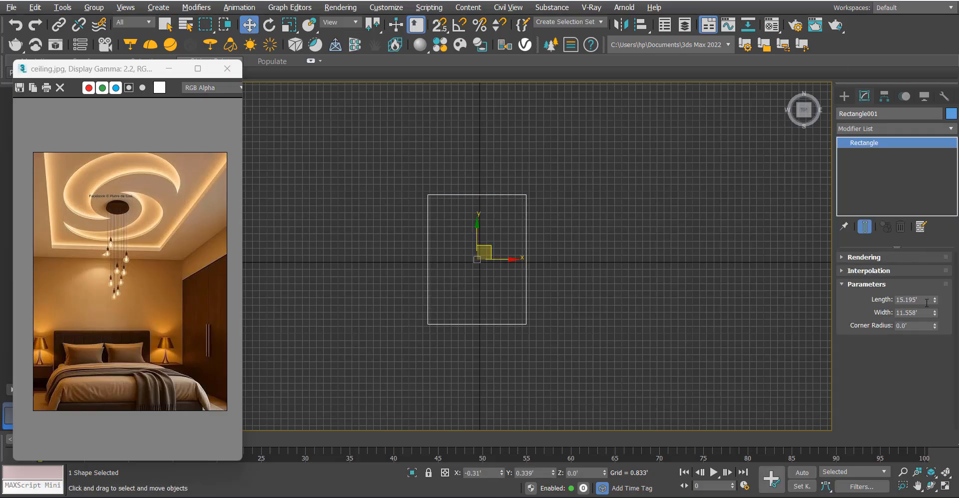
pyautogui.moveTo(922, 299); pyautogui.dragTo(840, 299)
pyautogui.write('15')
pyautogui.press('Tab')
pyautogui.write('10')
pyautogui.press('Return')
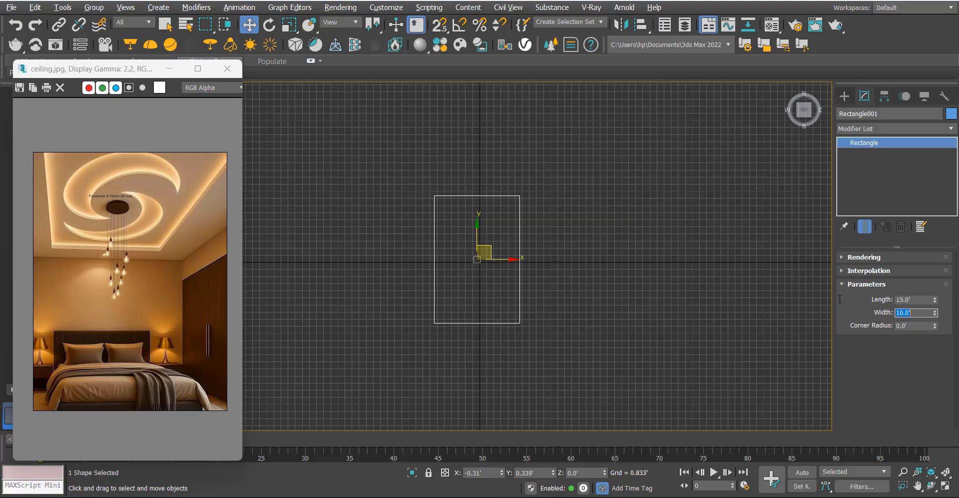
pyautogui.scroll(3, 495, 215)
pyautogui.scroll(-1, 496, 223)
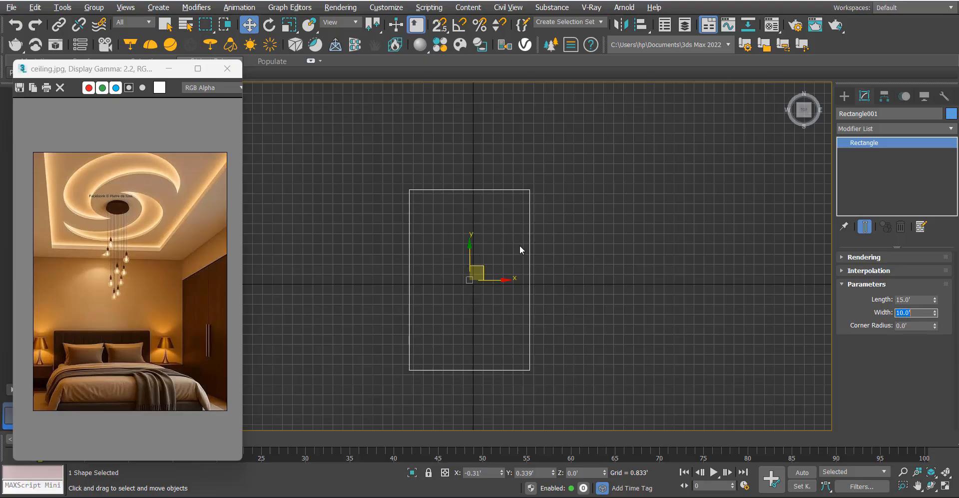
# Add an Edit Spline modifier to the rectangle and select its whole spline at Spline level.
pyautogui.click(877, 130)
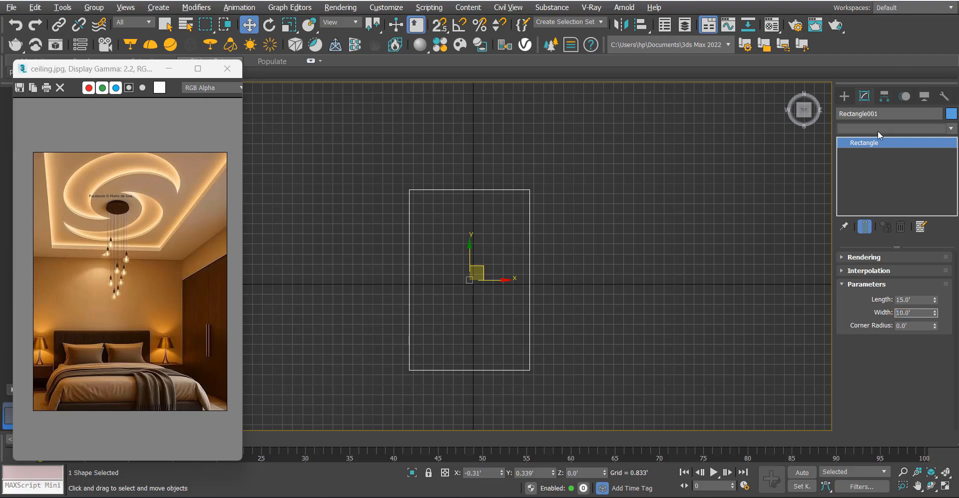
pyautogui.click(874, 182)
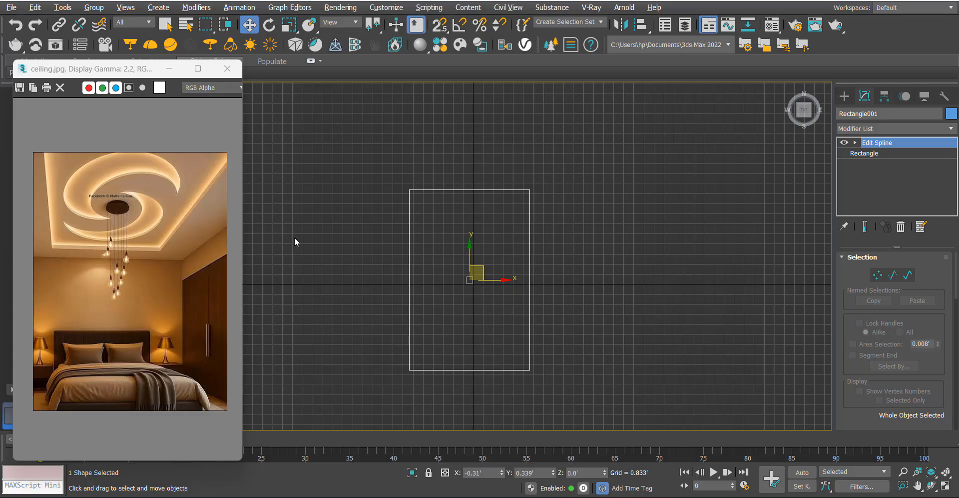
pyautogui.moveTo(434, 222); pyautogui.dragTo(450, 209, button='middle')
pyautogui.press('3')
pyautogui.hotkey('ctrl', 'a')
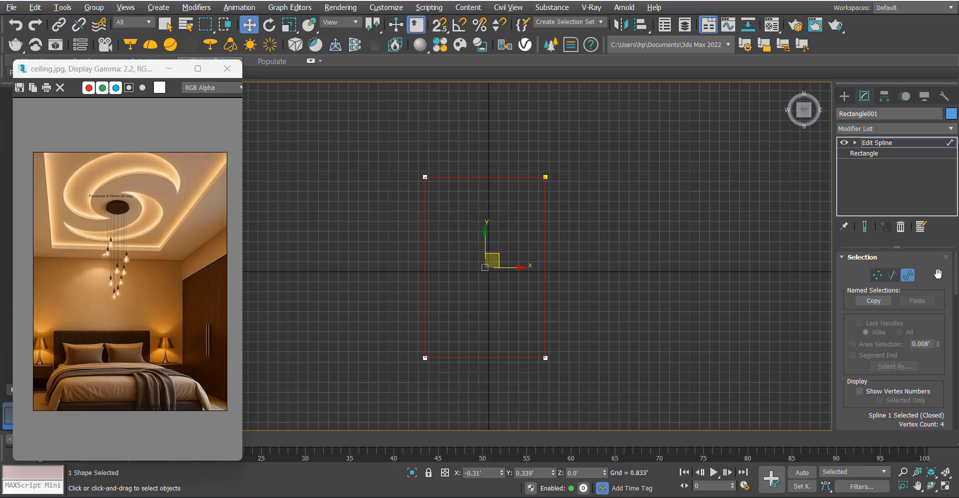
# Outline the rectangle spline inward by 15" to form a border frame.
pyautogui.scroll(-4, 857, 358)
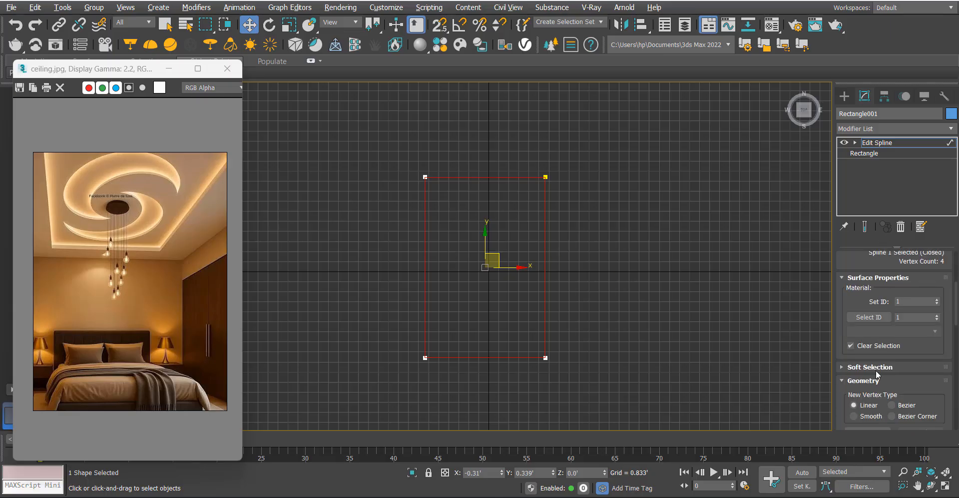
pyautogui.scroll(-9, 892, 380)
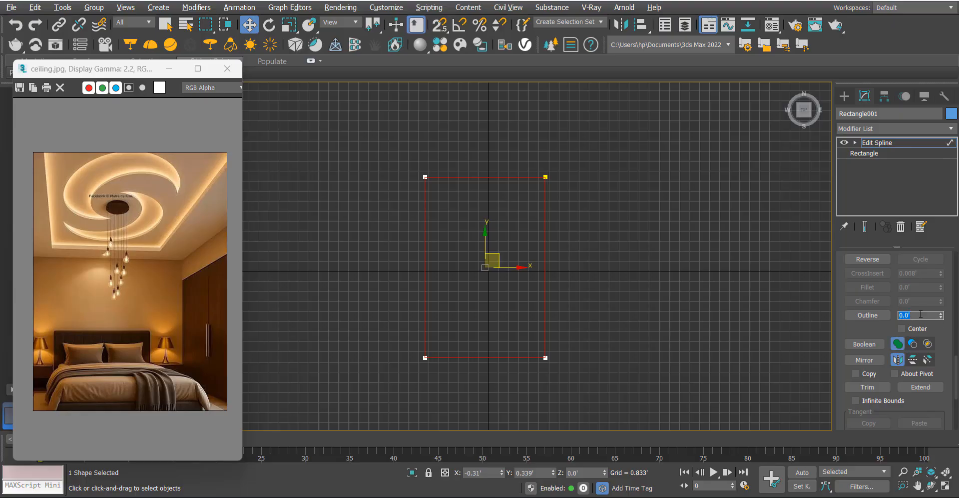
pyautogui.click(870, 314)
pyautogui.write('15')
pyautogui.press('Return')
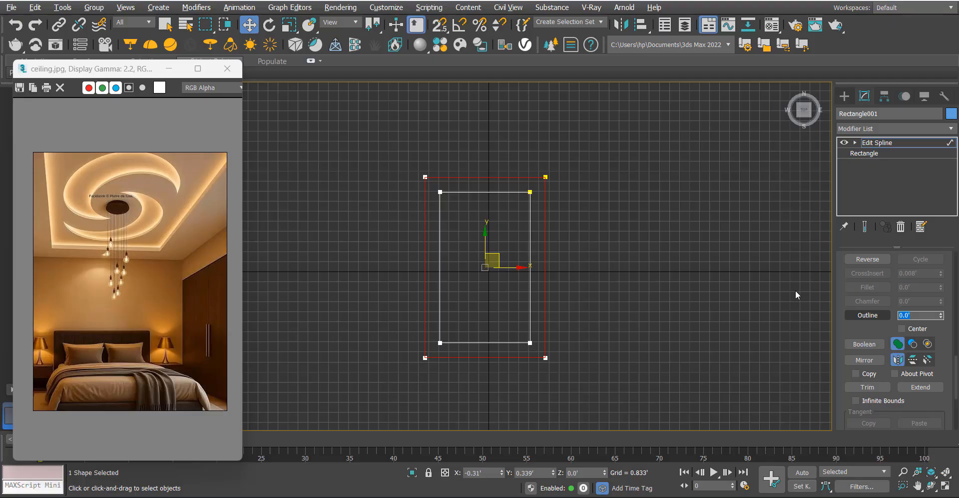
# Apply an Extrude modifier to the outlined frame with an amount of 2".
pyautogui.scroll(3, 455, 180)
pyautogui.scroll(-3, 454, 181)
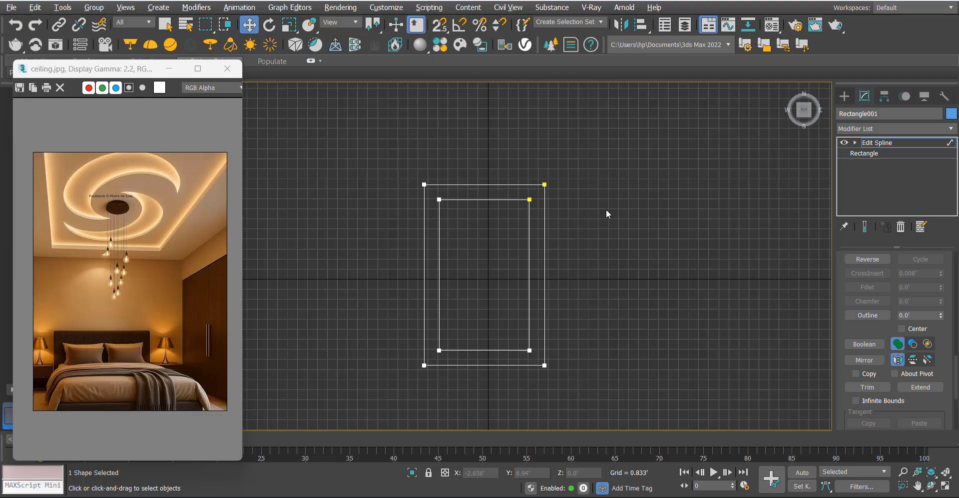
pyautogui.click(891, 128)
pyautogui.write('ex')
pyautogui.click(870, 140)
pyautogui.press('f')
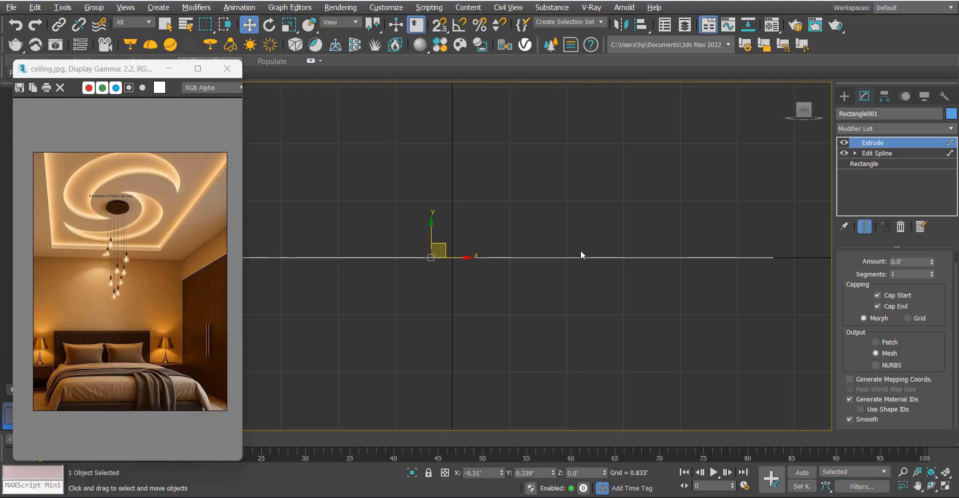
pyautogui.scroll(-3, 580, 250)
pyautogui.doubleClick(898, 261)
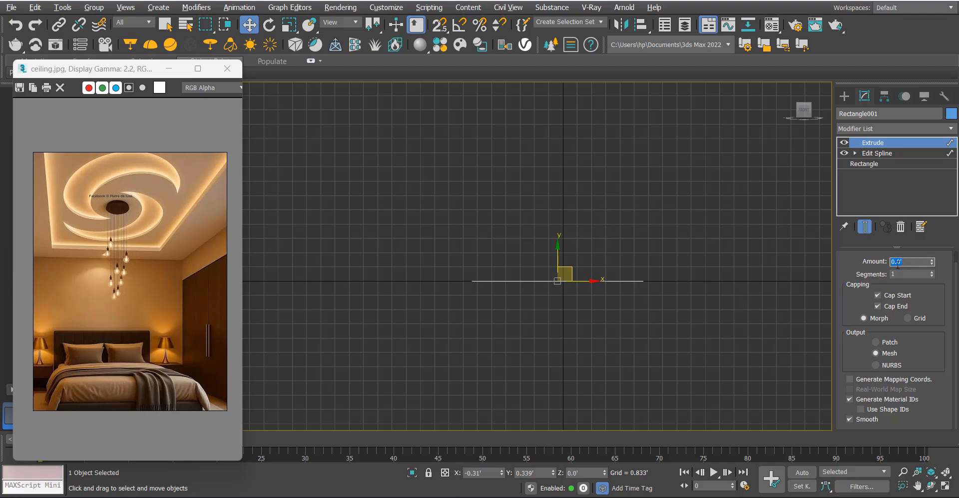
pyautogui.write('2"')
pyautogui.press('Return')
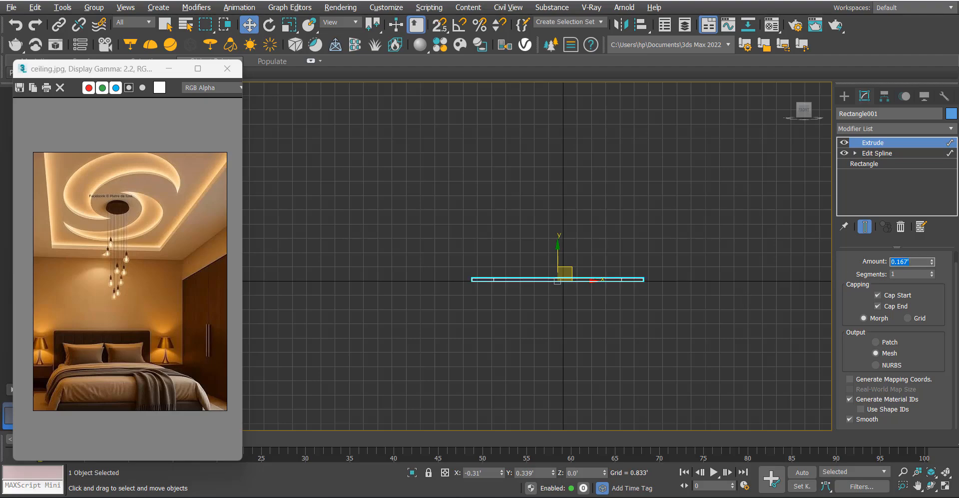
# Raise the extruded frame to a height of about 6.3' and check it from below in Perspective view.
pyautogui.scroll(-4, 542, 268)
pyautogui.moveTo(545, 254); pyautogui.dragTo(547, 228)
pyautogui.press('p')
pyautogui.press('z')
pyautogui.keyDown('alt'); pyautogui.moveTo(520, 262); pyautogui.dragTo(428, 265, button='middle'); pyautogui.keyUp('alt')
pyautogui.moveTo(427, 266); pyautogui.dragTo(541, 303, button='middle')
pyautogui.keyDown('alt'); pyautogui.moveTo(541, 303); pyautogui.dragTo(541, 330, button='middle'); pyautogui.keyUp('alt')
pyautogui.scroll(5, 440, 325)
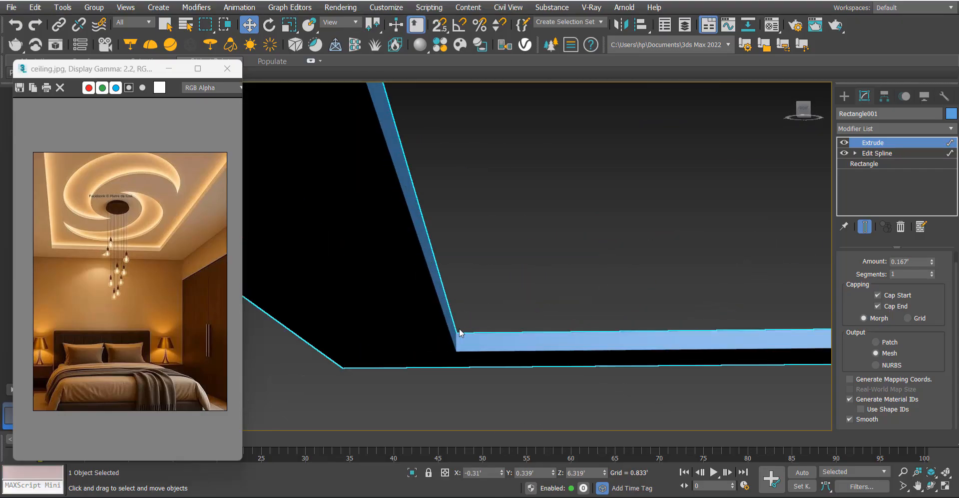
# Center the frame on the origin in the Top view by setting its X and Y position to 0.
pyautogui.press('t')
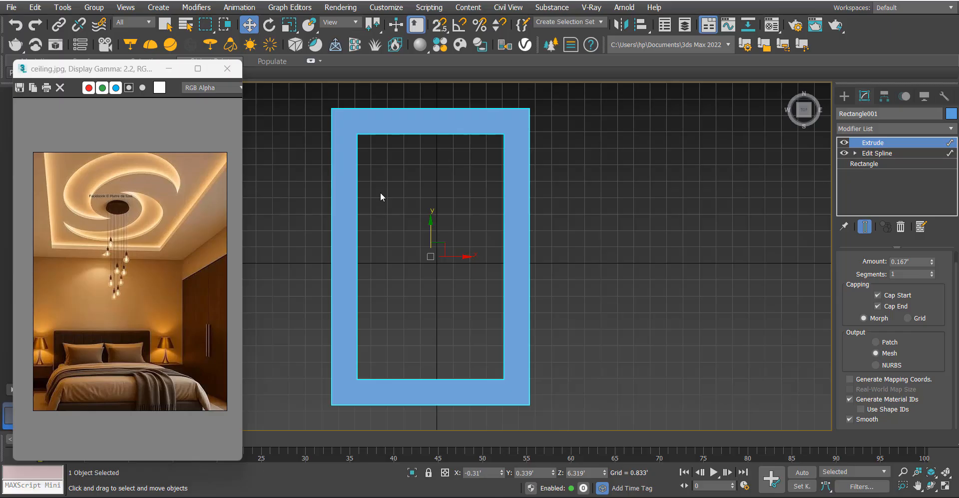
pyautogui.doubleClick(493, 472)
pyautogui.write('0')
pyautogui.press('Tab')
pyautogui.write('0')
pyautogui.press('Tab')
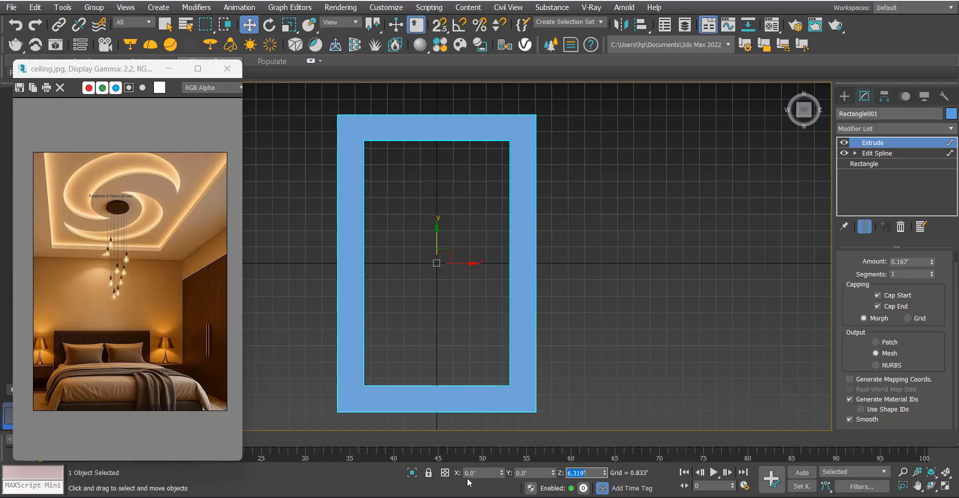
pyautogui.click(554, 280)
pyautogui.click(519, 285)
pyautogui.moveTo(510, 290); pyautogui.dragTo(501, 306, button='middle')
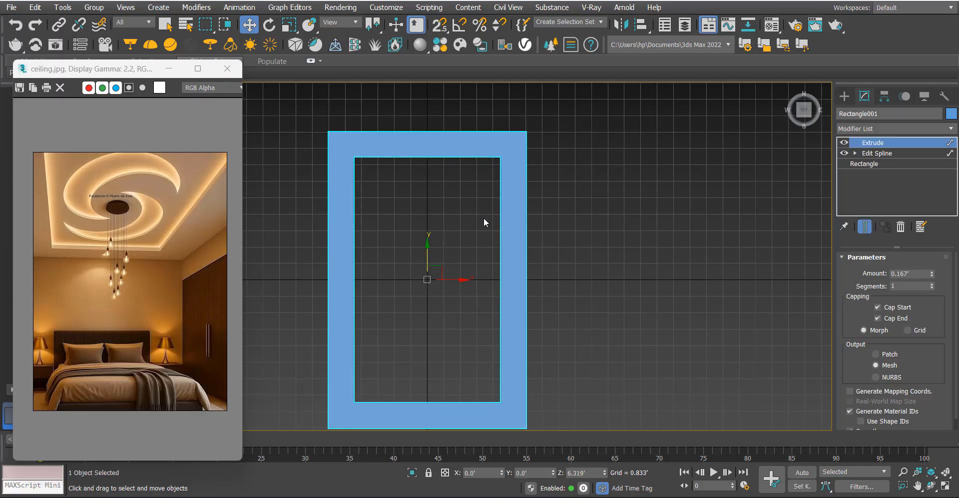
pyautogui.moveTo(497, 236); pyautogui.dragTo(505, 223, button='middle')
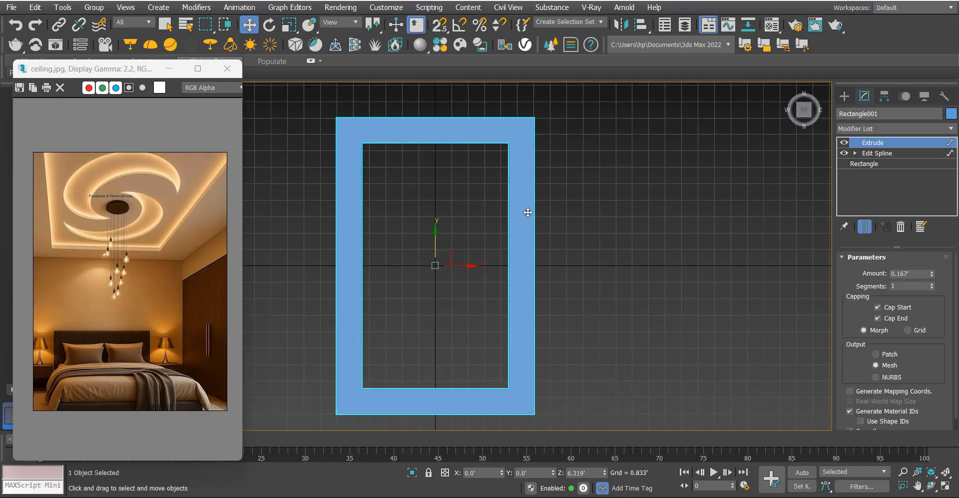
# Clone the frame in place as an independent copy.
pyautogui.hotkey('ctrl', 'v')
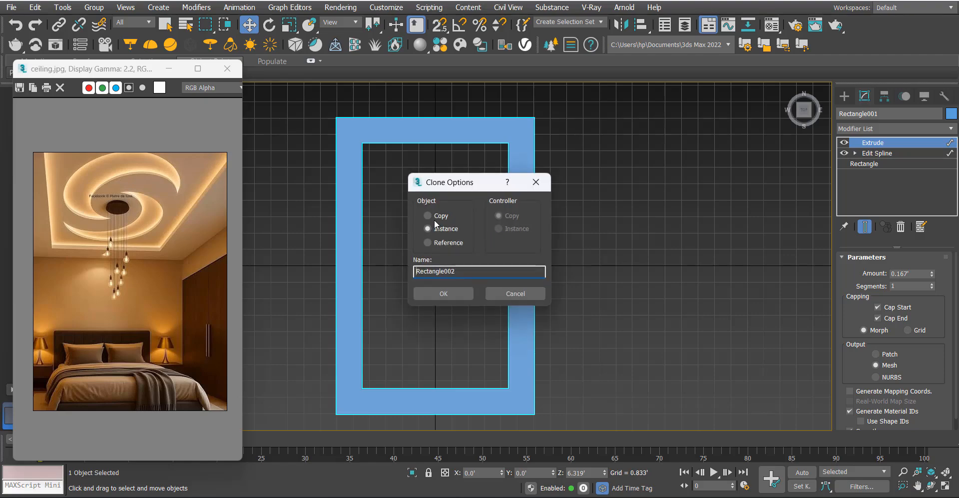
pyautogui.click(433, 218)
pyautogui.click(443, 294)
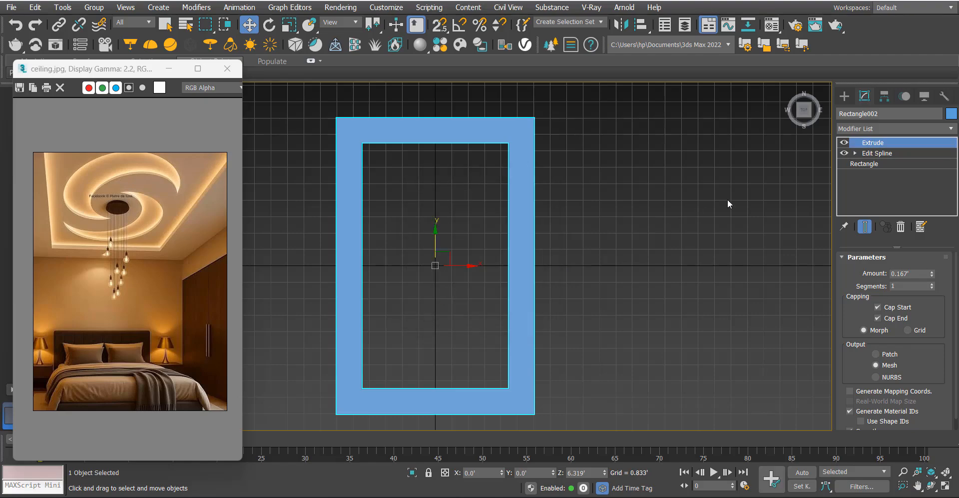
# Select the inner rectangle spline in the copy's Edit Spline modifier and hide the viewport grid.
pyautogui.click(856, 153)
pyautogui.click(885, 184)
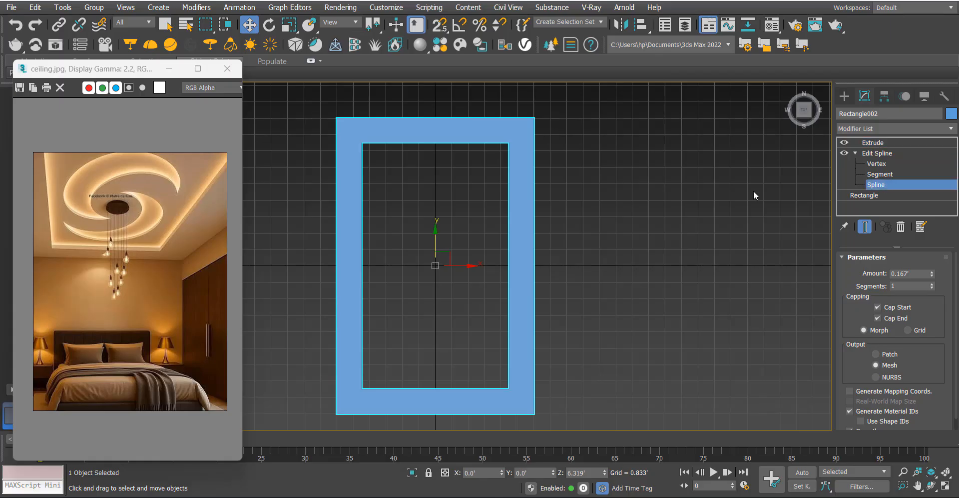
pyautogui.moveTo(523, 149); pyautogui.dragTo(523, 148)
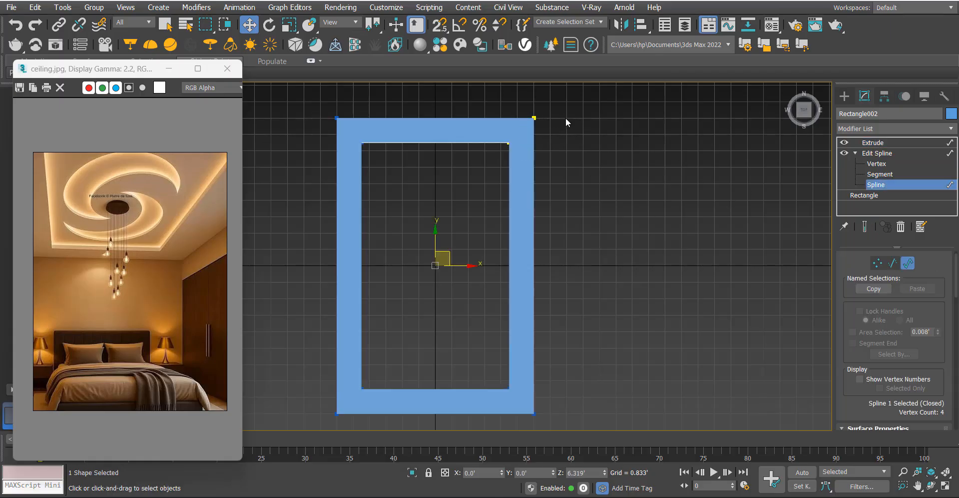
pyautogui.click(566, 118)
pyautogui.moveTo(538, 155); pyautogui.dragTo(471, 196)
pyautogui.scroll(3, 505, 148)
pyautogui.scroll(-3, 514, 160)
pyautogui.scroll(3, 535, 172)
pyautogui.scroll(-3, 542, 173)
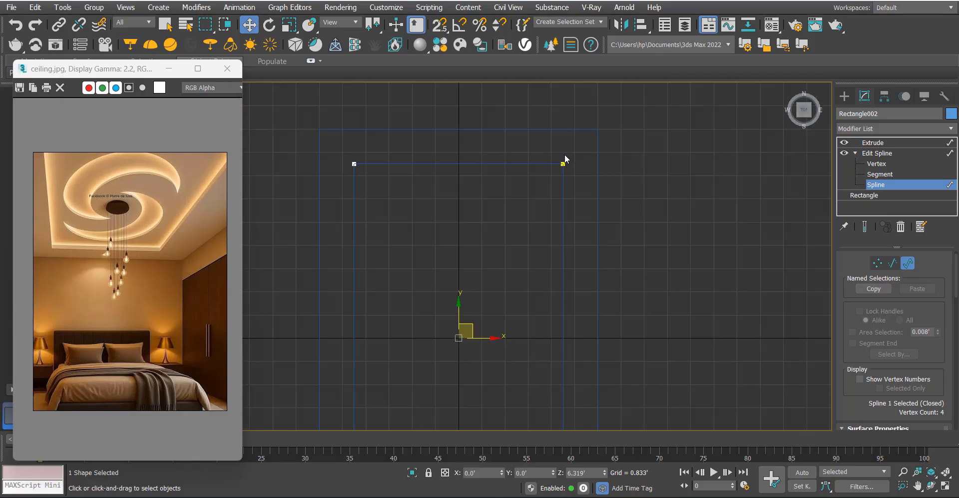
pyautogui.press('g')
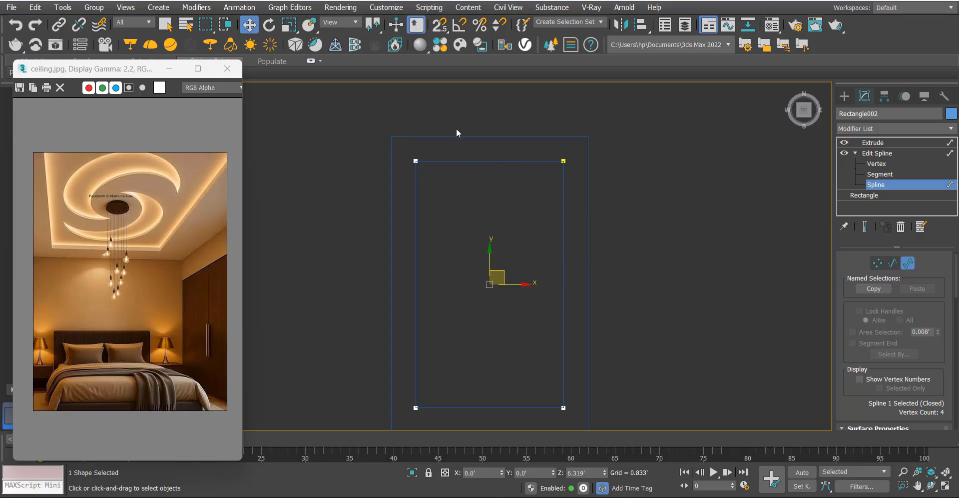
pyautogui.scroll(3, 397, 175)
pyautogui.scroll(-3, 445, 142)
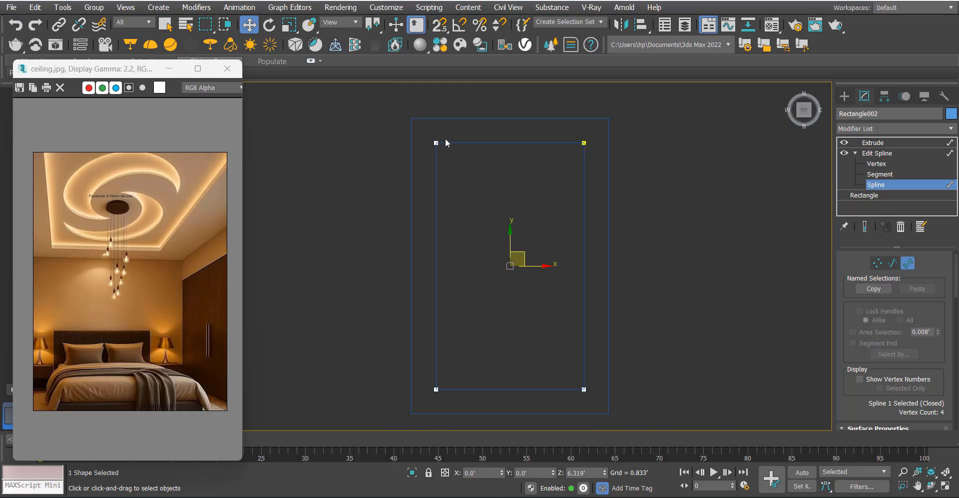
# Outline the copy's selected inner rectangle spline slightly inward to create a narrow inner band.
pyautogui.scroll(5, 445, 144)
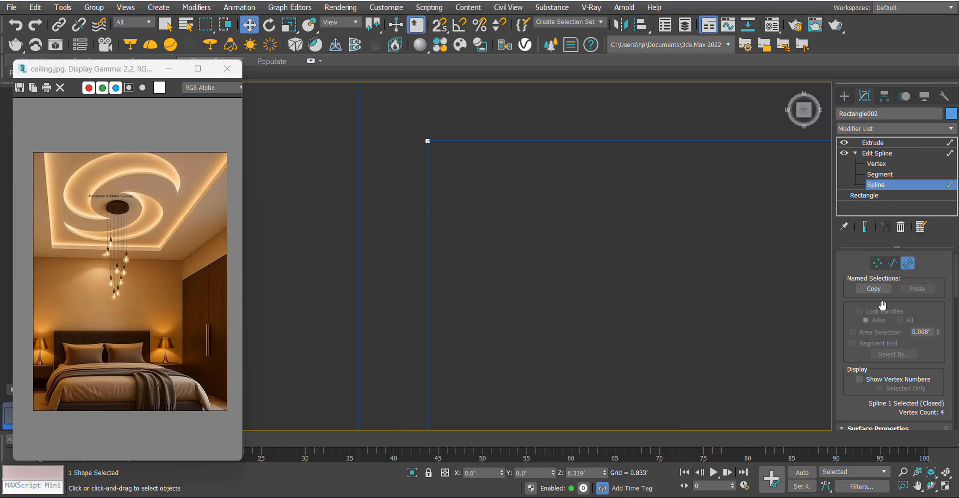
pyautogui.scroll(-10, 883, 304)
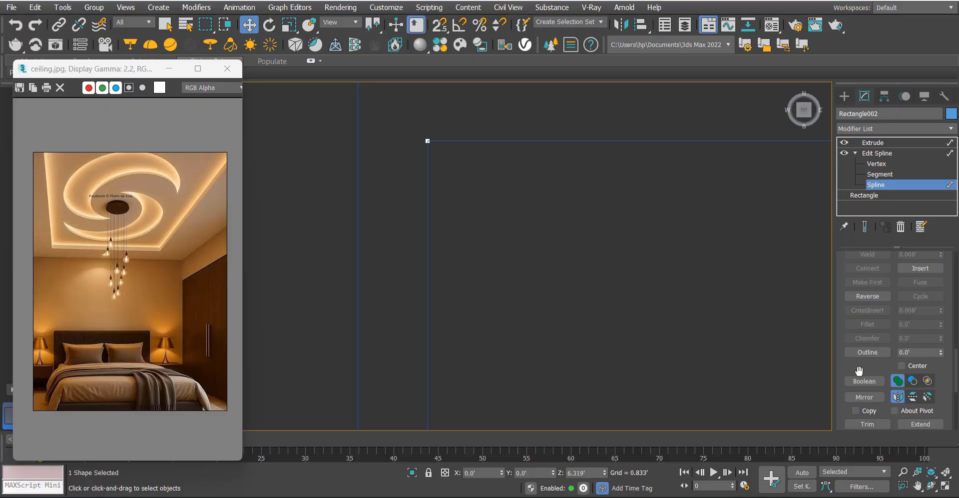
pyautogui.click(914, 352)
pyautogui.write('0.25')
pyautogui.press('Return')
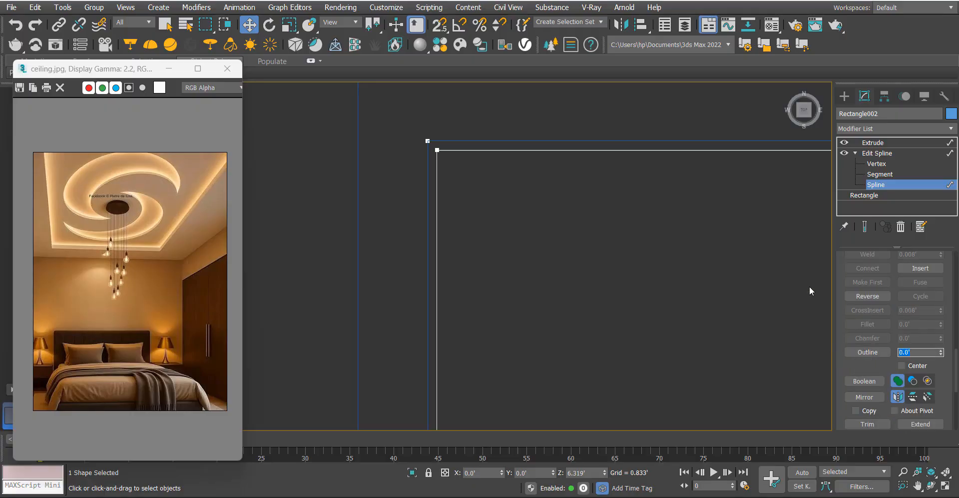
# Undo the last outline and outline the copy's inner rectangle spline by -1.5 so it sits slightly outside the original opening.
pyautogui.moveTo(736, 295); pyautogui.dragTo(721, 278, button='middle')
pyautogui.hotkey('ctrl', 'z')
pyautogui.click(917, 352)
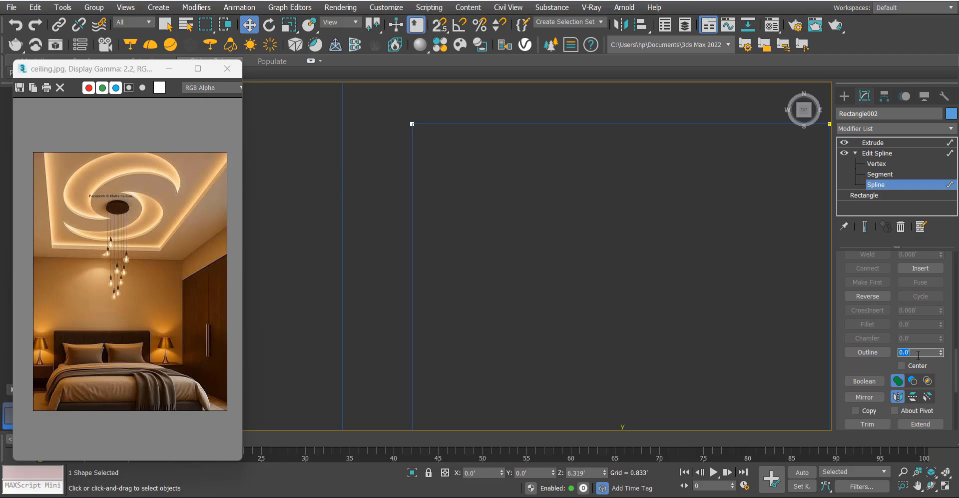
pyautogui.write('-1.5')
pyautogui.press('Return')
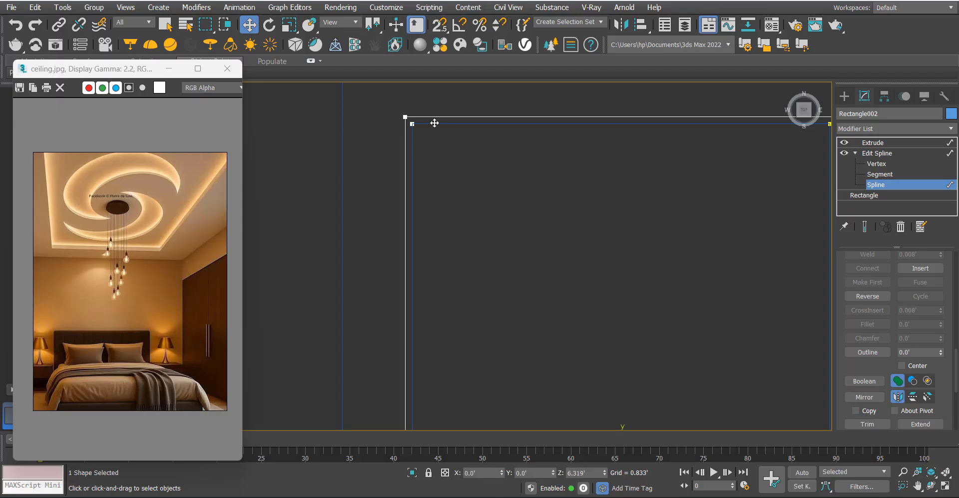
pyautogui.scroll(-4, 574, 238)
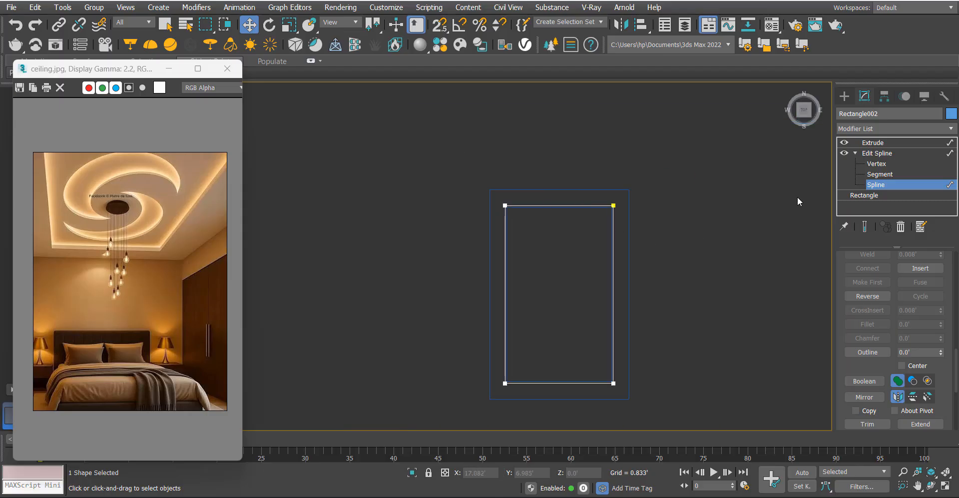
pyautogui.click(881, 352)
pyautogui.click(613, 206)
pyautogui.scroll(5, 615, 206)
pyautogui.moveTo(608, 202); pyautogui.dragTo(561, 246)
# Return the copy to its Extrude level and snap it onto the top of the original frame in the Front view.
pyautogui.click(878, 143)
pyautogui.press('f')
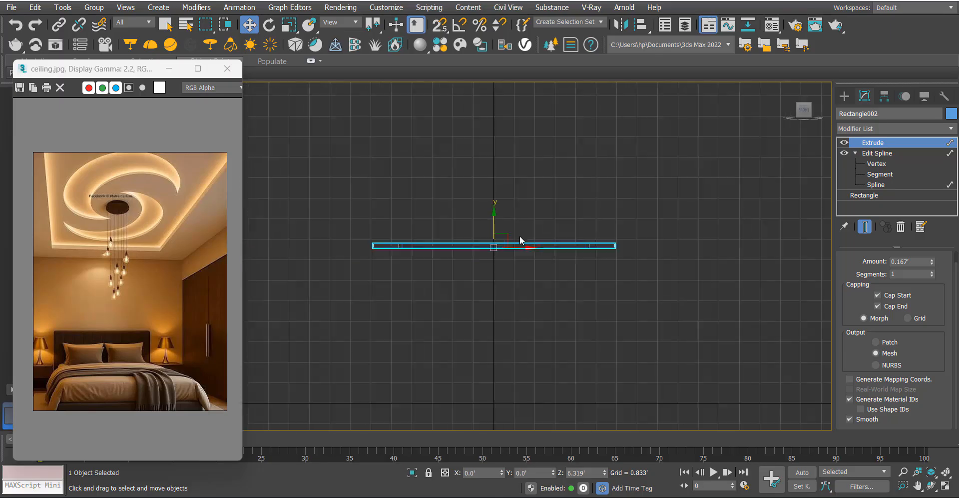
pyautogui.scroll(6, 494, 241)
pyautogui.scroll(-3, 500, 250)
pyautogui.moveTo(505, 245); pyautogui.dragTo(321, 249)
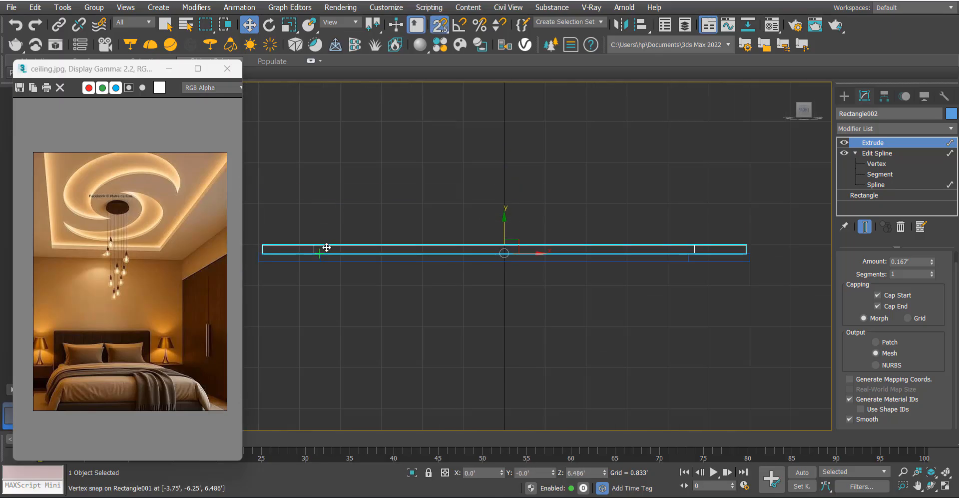
pyautogui.scroll(-2, 392, 247)
pyautogui.scroll(-2, 478, 254)
pyautogui.press('p')
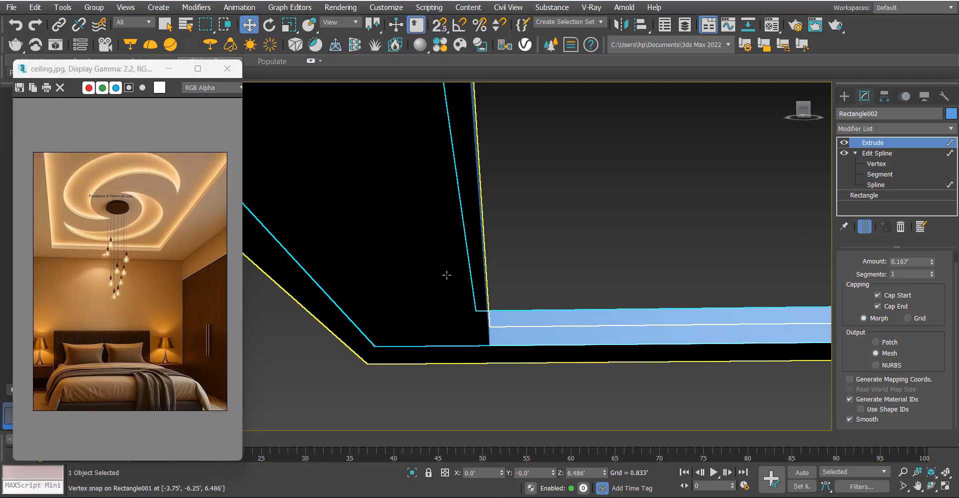
# Examine the stacked frames from several angles to check the stepped edge around the opening.
pyautogui.keyDown('alt'); pyautogui.moveTo(456, 283); pyautogui.dragTo(488, 283, button='middle'); pyautogui.keyUp('alt')
pyautogui.scroll(-3, 488, 282)
pyautogui.scroll(-3, 488, 283)
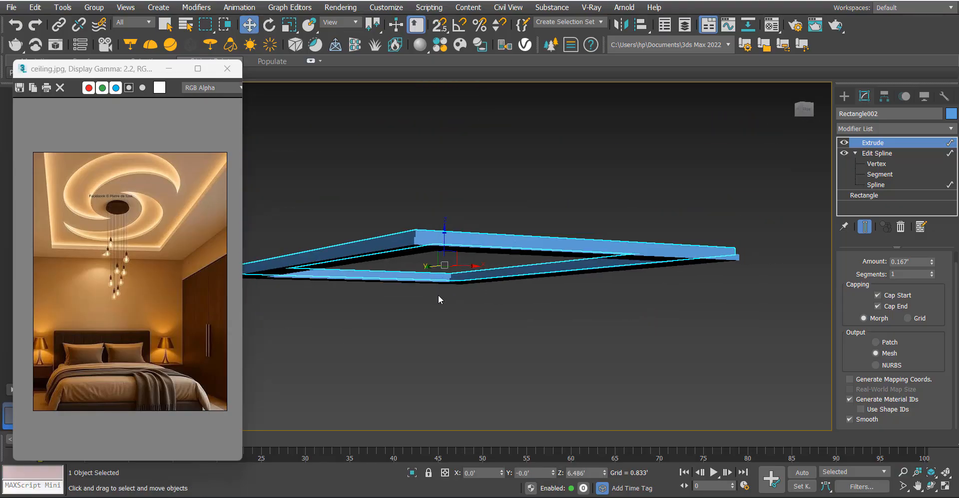
pyautogui.press('F3')
pyautogui.click(454, 317)
pyautogui.press('F3')
pyautogui.click(417, 235)
pyautogui.keyDown('alt'); pyautogui.moveTo(448, 255); pyautogui.dragTo(367, 298, button='middle'); pyautogui.keyUp('alt')
pyautogui.scroll(3, 381, 285)
pyautogui.scroll(-2, 383, 279)
pyautogui.scroll(-3, 338, 264)
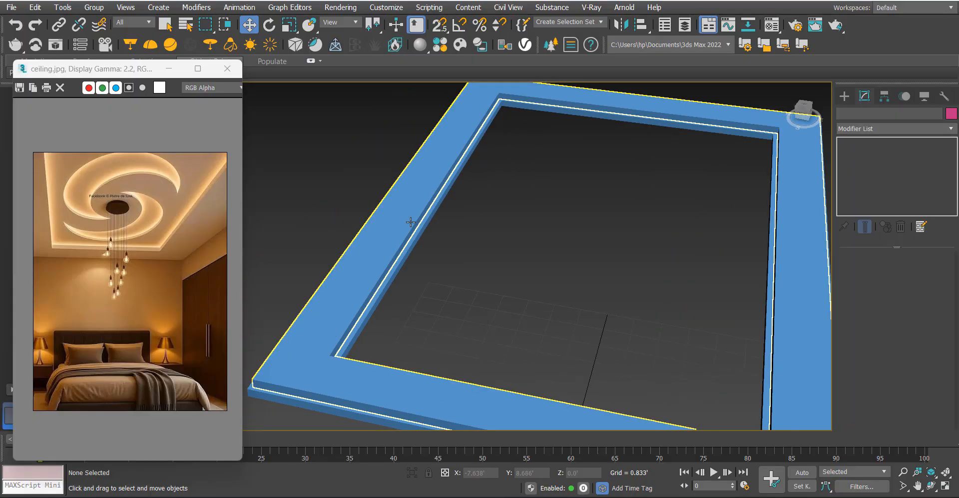
# Set the upper frame's Extrude amount to 1 inch (0.083').
pyautogui.scroll(-2, 411, 254)
pyautogui.keyDown('alt'); pyautogui.moveTo(411, 253); pyautogui.dragTo(412, 230, button='middle'); pyautogui.keyUp('alt')
pyautogui.scroll(3, 411, 230)
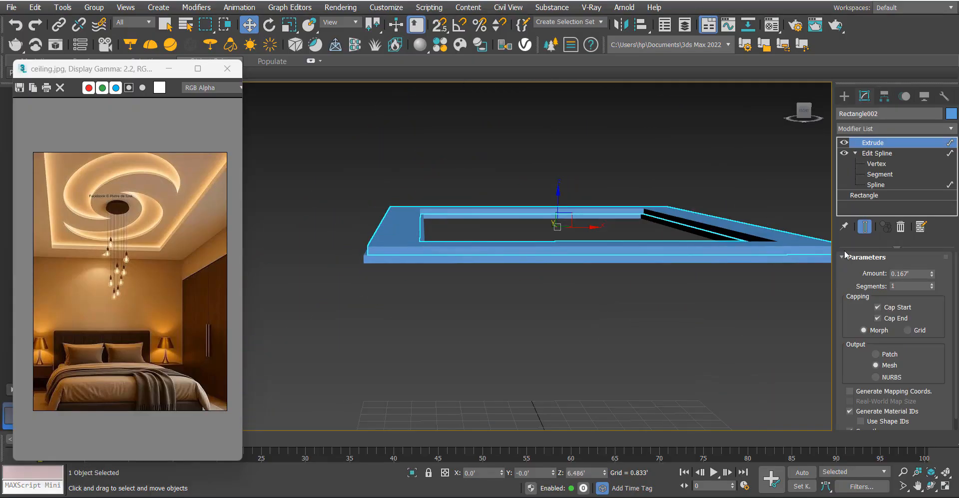
pyautogui.doubleClick(912, 274)
pyautogui.write('1')
pyautogui.press('Return')
pyautogui.click(536, 175)
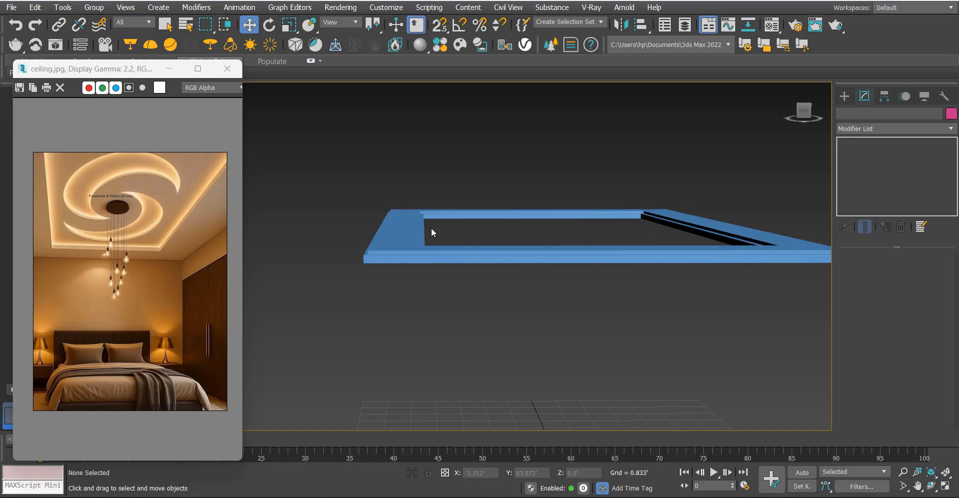
# Draw a rectangle in the Top view snapped to the outer corners of the frame.
pyautogui.press('t')
pyautogui.scroll(-3, 552, 216)
pyautogui.keyDown('ctrl'); pyautogui.rightClick(541, 244); pyautogui.keyUp('ctrl')
pyautogui.click(558, 179)
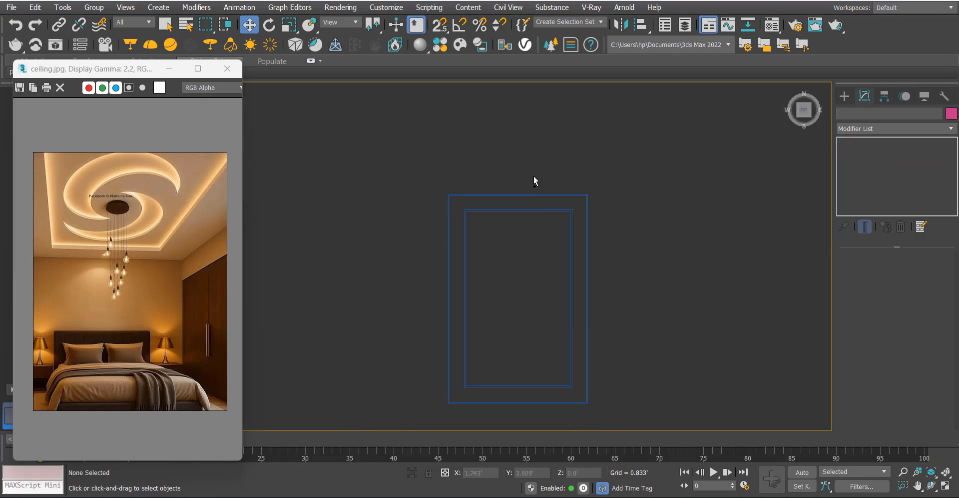
pyautogui.press('s')
pyautogui.moveTo(446, 189); pyautogui.dragTo(604, 401)
pyautogui.rightClick(589, 404)
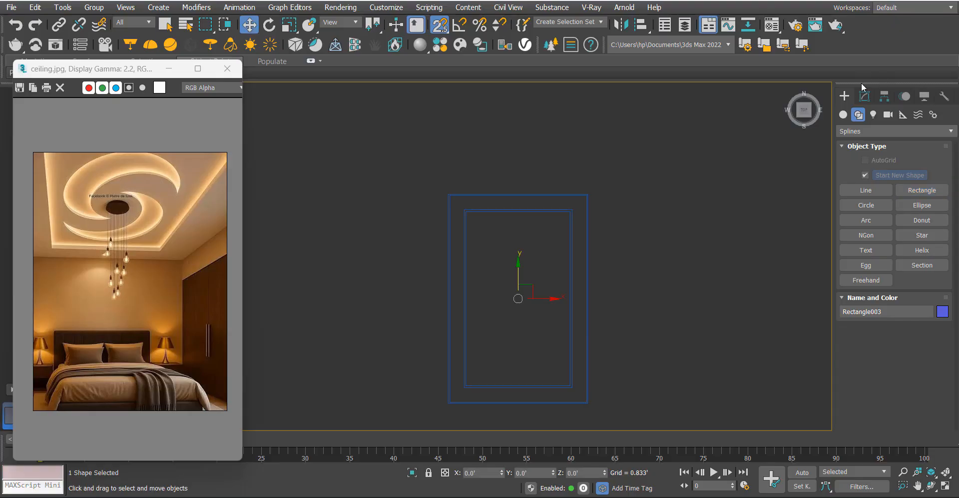
# Add an Extrude modifier with an amount of 0.083' to the new rectangle.
pyautogui.click(864, 96)
pyautogui.click(877, 128)
pyautogui.write('ex')
pyautogui.click(872, 140)
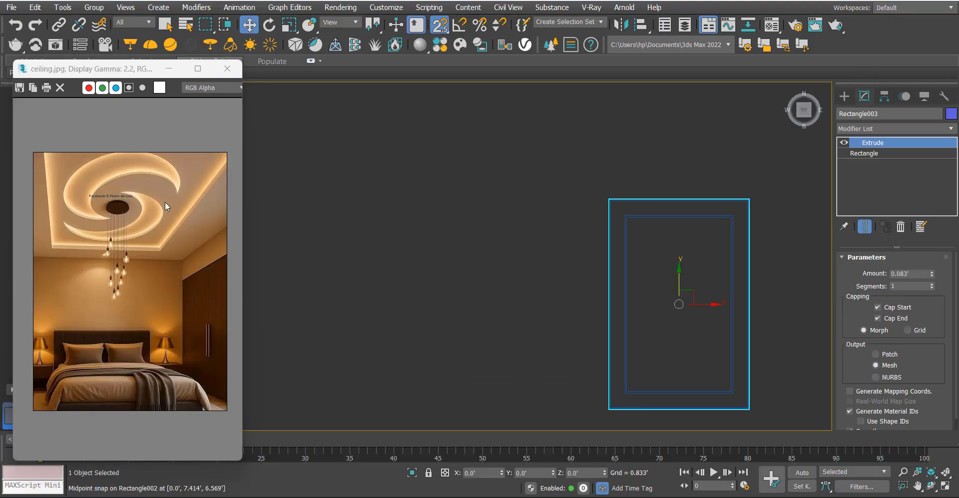
# Raise the extruded panel in the Front view and snap it on top of the upper frame at Z 6.569'.
pyautogui.press('f')
pyautogui.press('z')
pyautogui.scroll(3, 504, 266)
pyautogui.press('s')
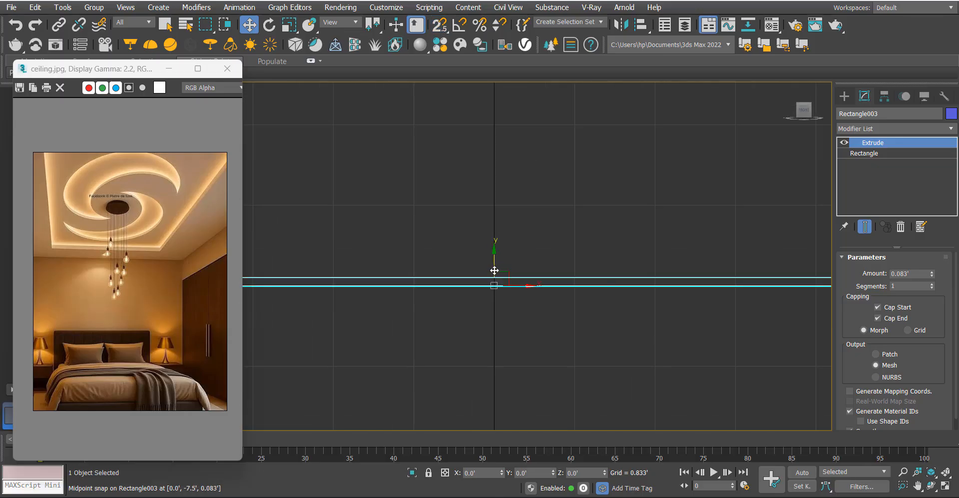
pyautogui.moveTo(495, 270); pyautogui.dragTo(410, 191)
pyautogui.scroll(-5, 497, 305)
pyautogui.press('s')
pyautogui.press('s')
pyautogui.scroll(5, 447, 196)
pyautogui.moveTo(452, 207); pyautogui.dragTo(434, 211, button='middle')
pyautogui.press('p')
# Examine the assembled ceiling from below in the Perspective view.
pyautogui.scroll(-5, 443, 206)
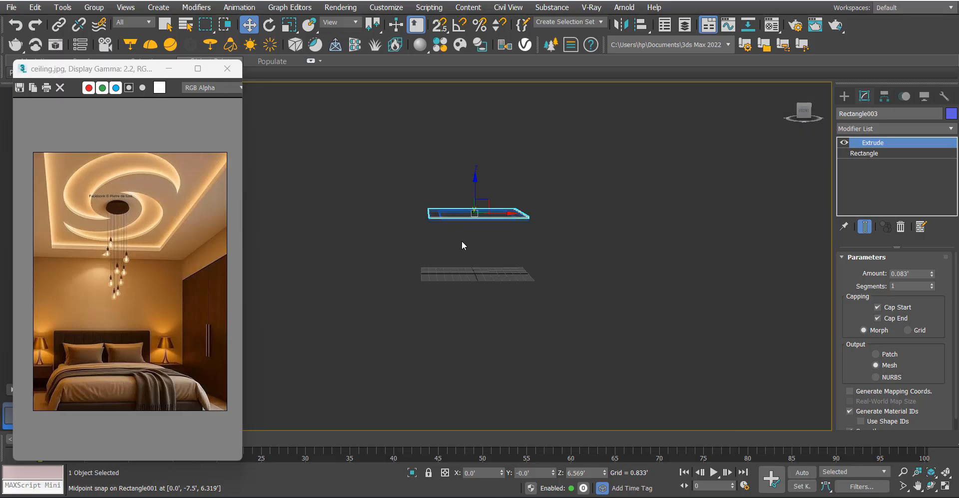
pyautogui.keyDown('alt'); pyautogui.moveTo(462, 240); pyautogui.dragTo(557, 164, button='middle'); pyautogui.keyUp('alt')
pyautogui.click(559, 159)
pyautogui.scroll(3, 474, 194)
pyautogui.moveTo(474, 195); pyautogui.dragTo(459, 238, button='middle')
pyautogui.keyDown('alt'); pyautogui.moveTo(459, 239); pyautogui.dragTo(439, 300, button='middle'); pyautogui.keyUp('alt')
pyautogui.scroll(5, 453, 260)
pyautogui.scroll(-2, 455, 237)
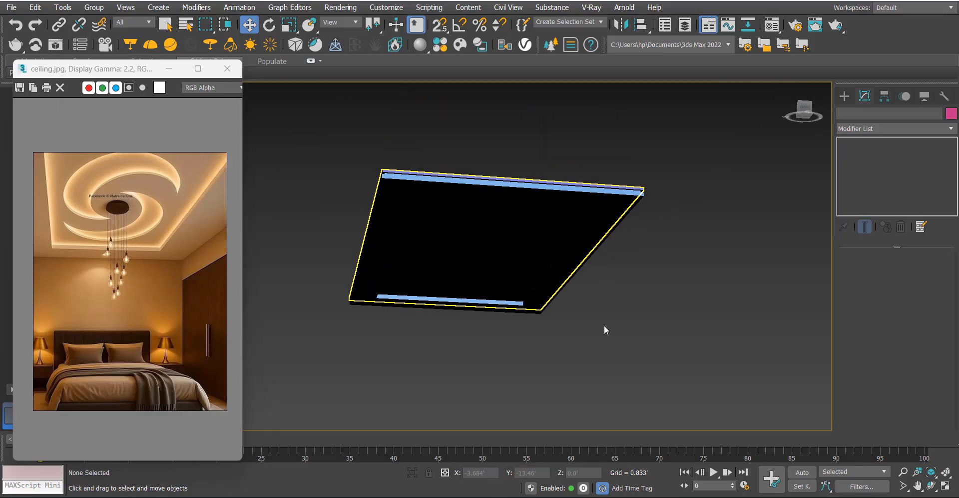
# Adjust the perspective field of view and inspect the recess between the frame and the panel.
pyautogui.click(902, 485)
pyautogui.moveTo(380, 224); pyautogui.dragTo(376, 298)
pyautogui.scroll(-2, 440, 264)
pyautogui.rightClick(453, 262)
pyautogui.scroll(5, 454, 262)
pyautogui.keyDown('alt'); pyautogui.moveTo(453, 262); pyautogui.dragTo(379, 277, button='middle'); pyautogui.keyUp('alt')
pyautogui.scroll(5, 375, 275)
pyautogui.keyDown('alt'); pyautogui.moveTo(343, 254); pyautogui.dragTo(402, 325, button='middle'); pyautogui.keyUp('alt')
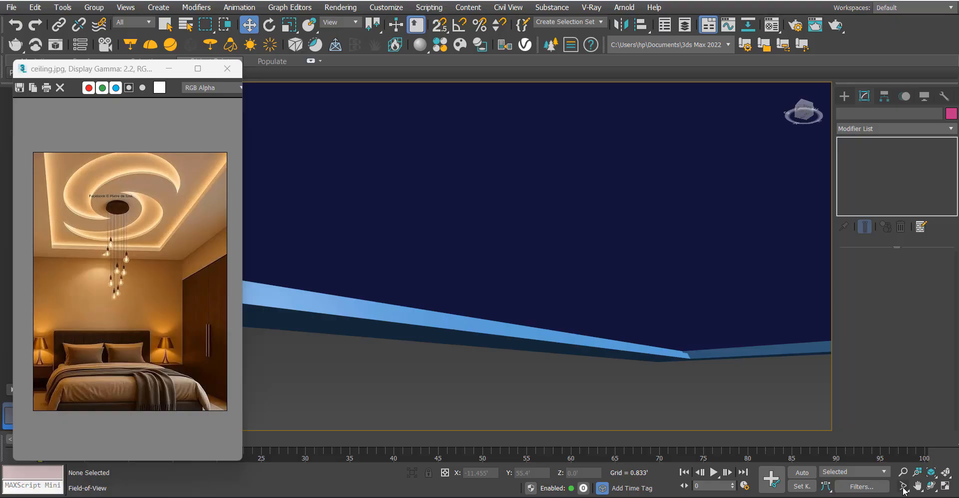
pyautogui.scroll(4, 428, 255)
# Change the upper frame's object color to white.
pyautogui.click(385, 352)
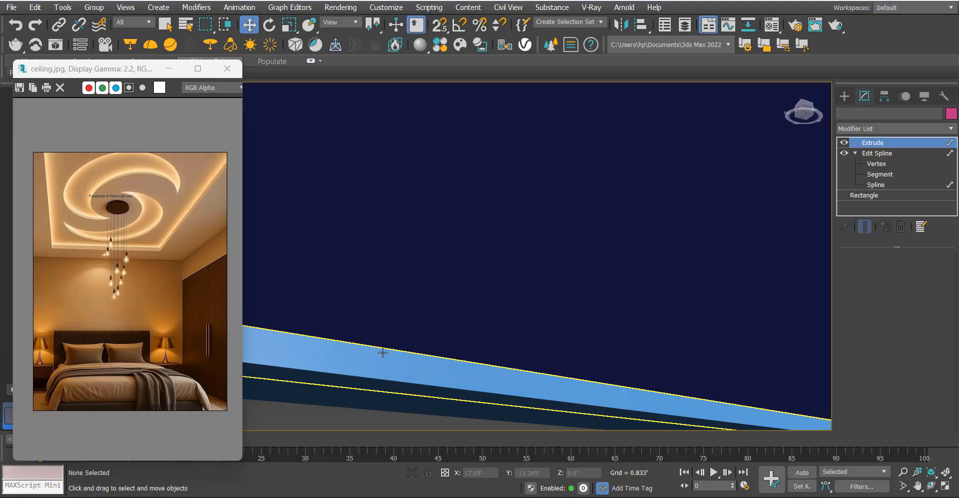
pyautogui.press('z')
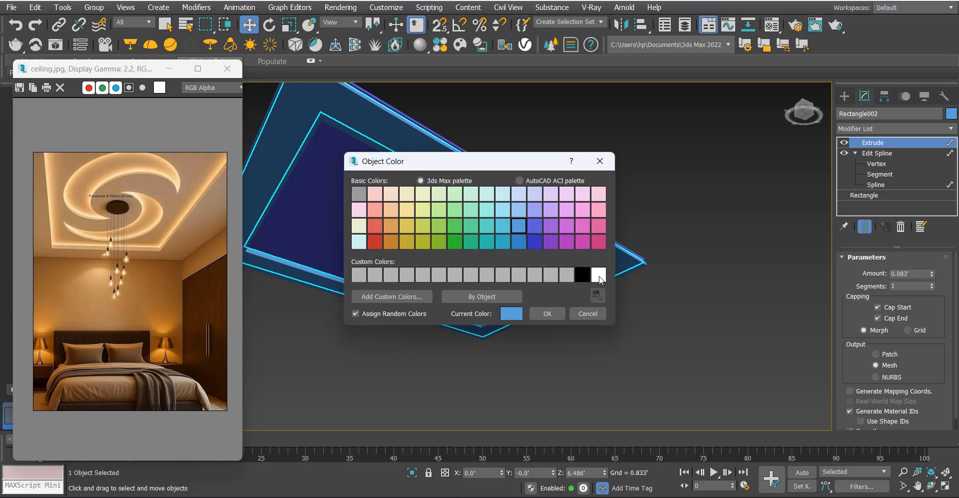
pyautogui.click(549, 316)
pyautogui.keyDown('alt'); pyautogui.moveTo(352, 352); pyautogui.dragTo(364, 374, button='middle'); pyautogui.keyUp('alt')
pyautogui.click(364, 375)
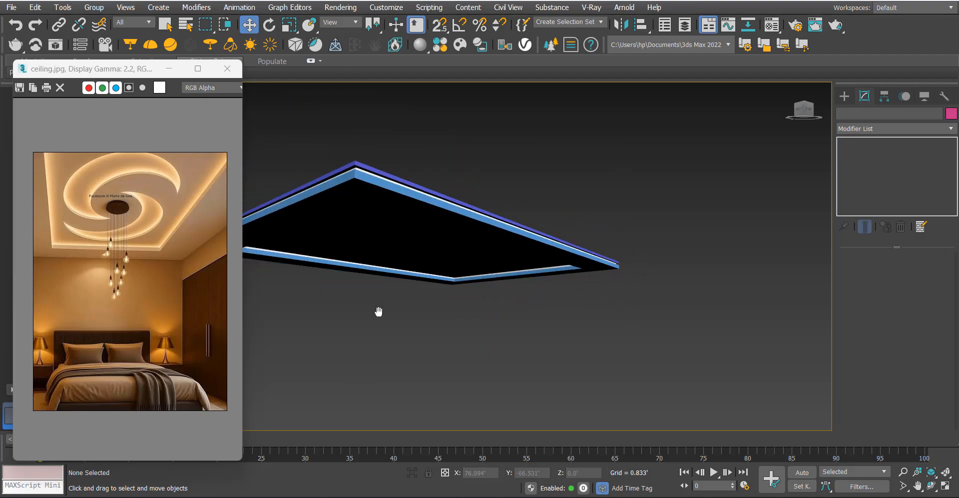
# Draw a circle of about 2.28' radius in the upper half of the opening in the Top view, centered at X 0.
pyautogui.moveTo(379, 310); pyautogui.dragTo(442, 281, button='middle')
pyautogui.scroll(2, 370, 268)
pyautogui.scroll(3, 399, 287)
pyautogui.scroll(-4, 462, 292)
pyautogui.press('t')
pyautogui.press('F3')
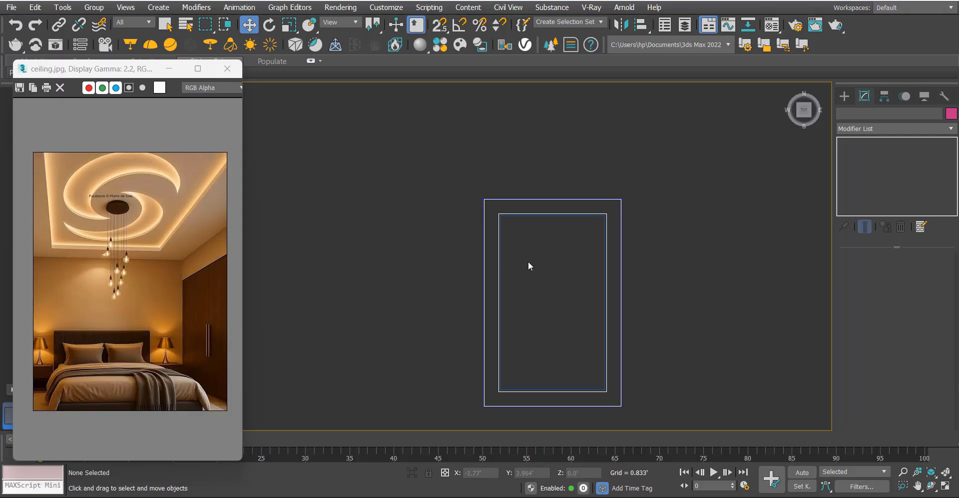
pyautogui.scroll(3, 529, 261)
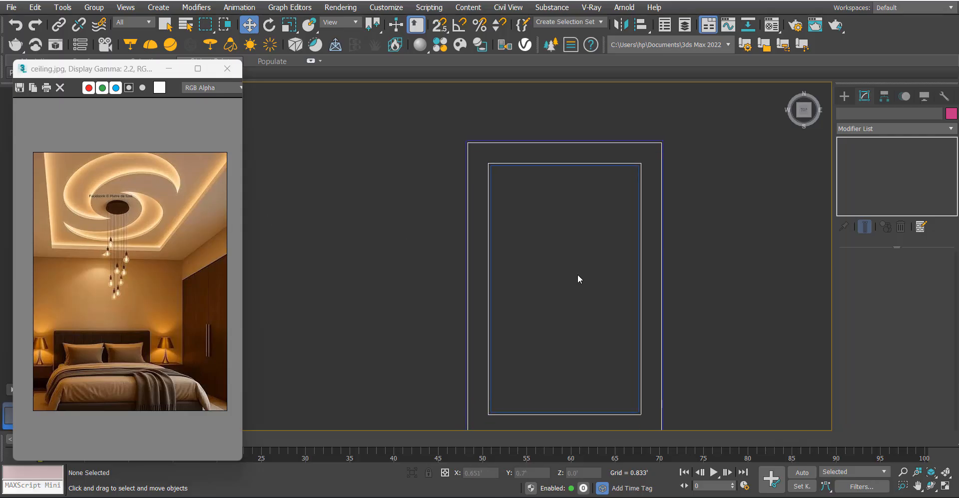
pyautogui.moveTo(578, 278); pyautogui.dragTo(575, 282, button='middle')
pyautogui.rightClick(581, 247)
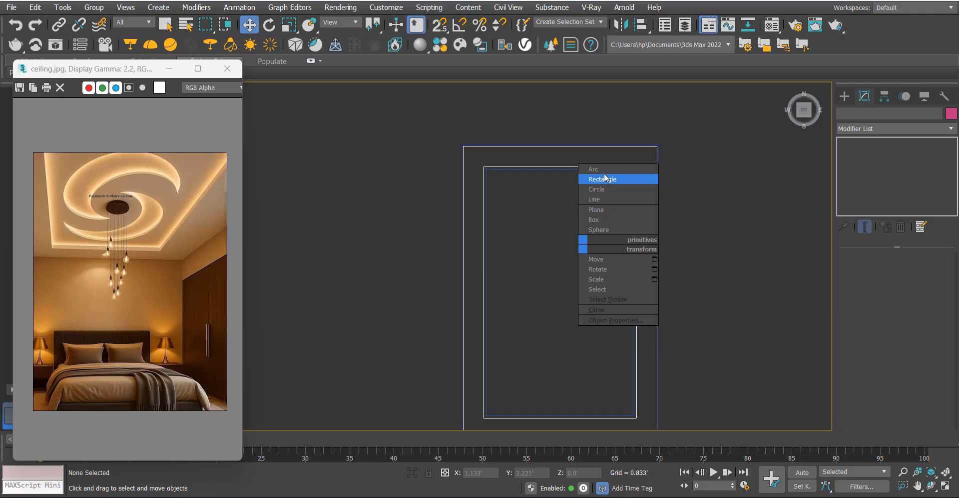
pyautogui.click(603, 188)
pyautogui.moveTo(537, 220); pyautogui.dragTo(560, 168)
pyautogui.press('w')
pyautogui.press('s')
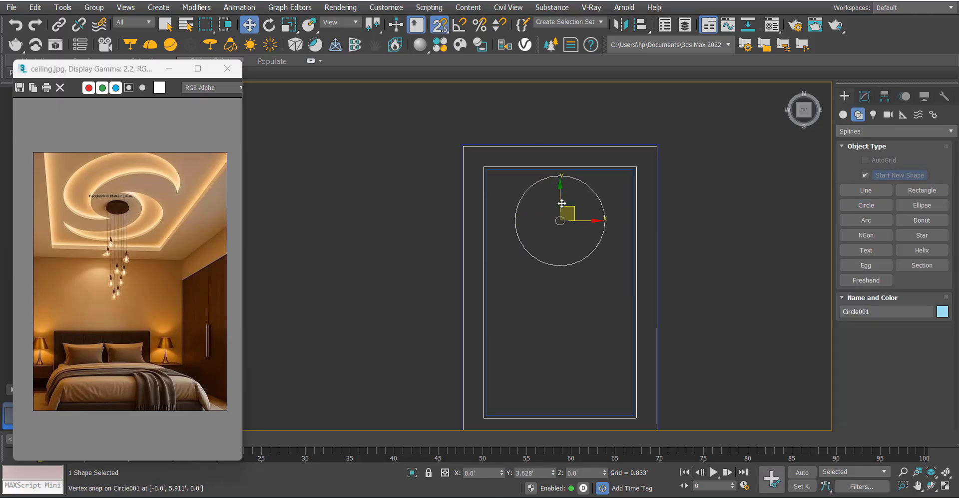
pyautogui.press('s')
# Set the circle's radius to 3'.
pyautogui.click(864, 96)
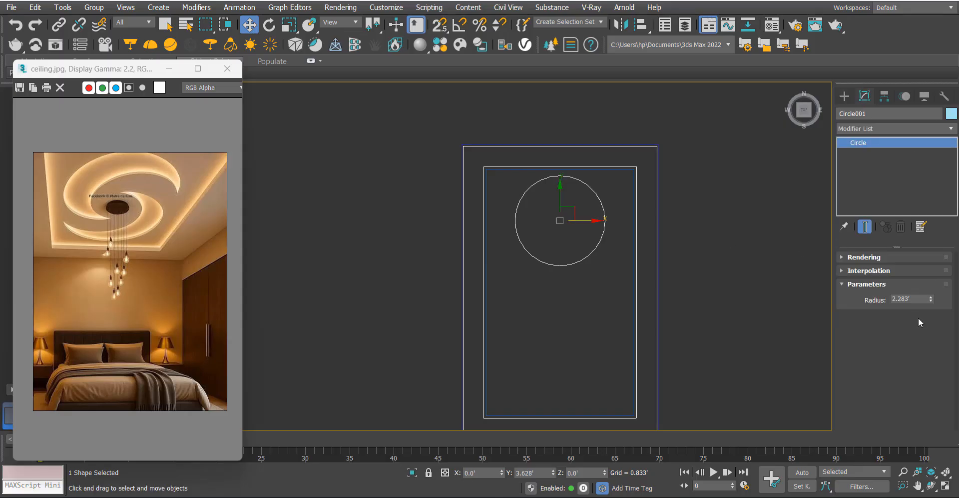
pyautogui.write('3')
pyautogui.press('Return')
pyautogui.moveTo(581, 245); pyautogui.dragTo(569, 219, button='middle')
# Clone the circle straight down into the lower half of the opening and select both circles.
pyautogui.moveTo(547, 179)
pyautogui.mouseDown()
pyautogui.moveTo(547, 324)
pyautogui.moveTo(546, 224)
pyautogui.mouseUp()
pyautogui.click(484, 297)
pyautogui.hotkey('ctrl', 'z')
pyautogui.keyDown('ctrl'); pyautogui.click(555, 268); pyautogui.keyUp('ctrl')
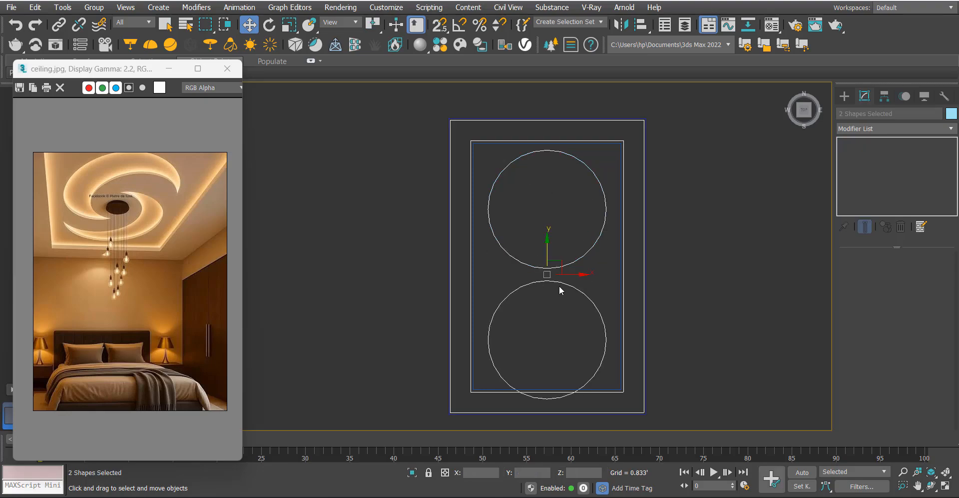
# Move both circles up together so they fit within the inner opening.
pyautogui.moveTo(559, 286); pyautogui.dragTo(621, 276)
pyautogui.press('s')
pyautogui.press('s')
pyautogui.click(723, 251)
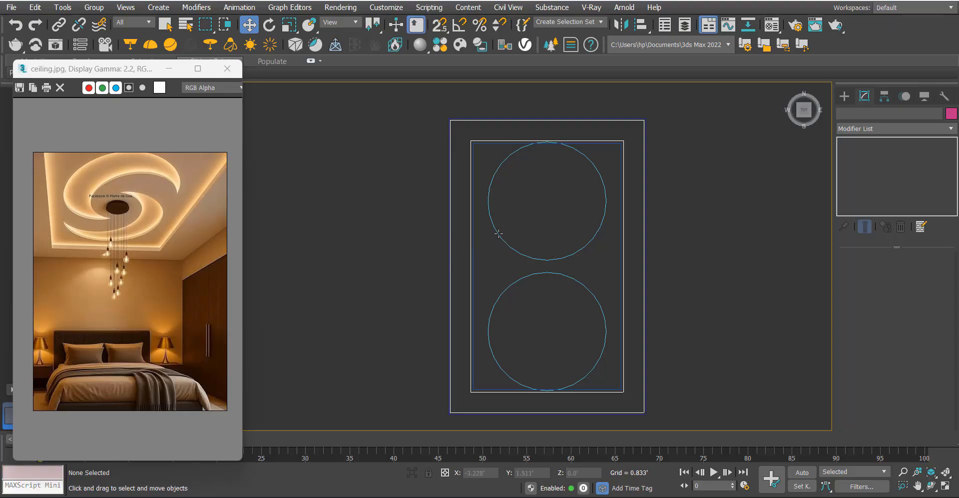
# Turn on Adaptive interpolation for the upper circle and move it down and sideways to overlap the lower circle.
pyautogui.moveTo(587, 265); pyautogui.dragTo(586, 266)
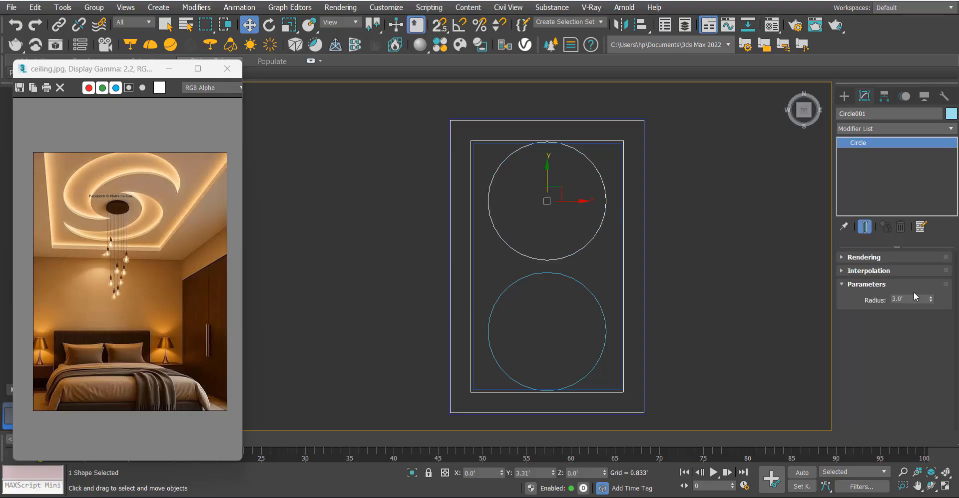
pyautogui.click(872, 271)
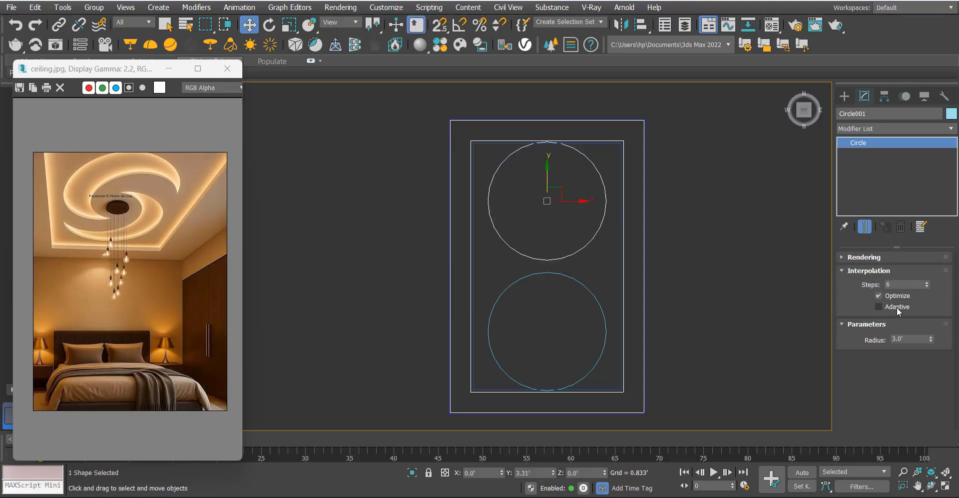
pyautogui.scroll(4, 623, 152)
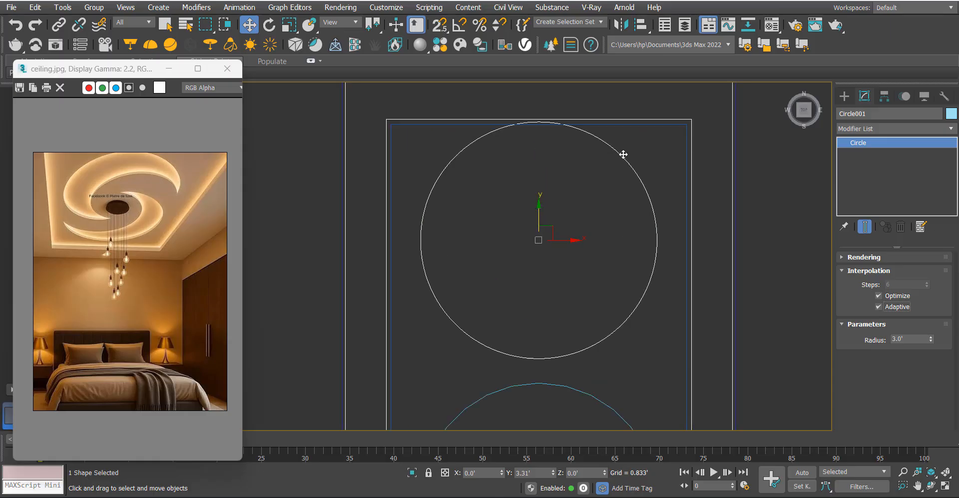
pyautogui.scroll(-4, 664, 189)
pyautogui.moveTo(627, 210); pyautogui.dragTo(659, 279)
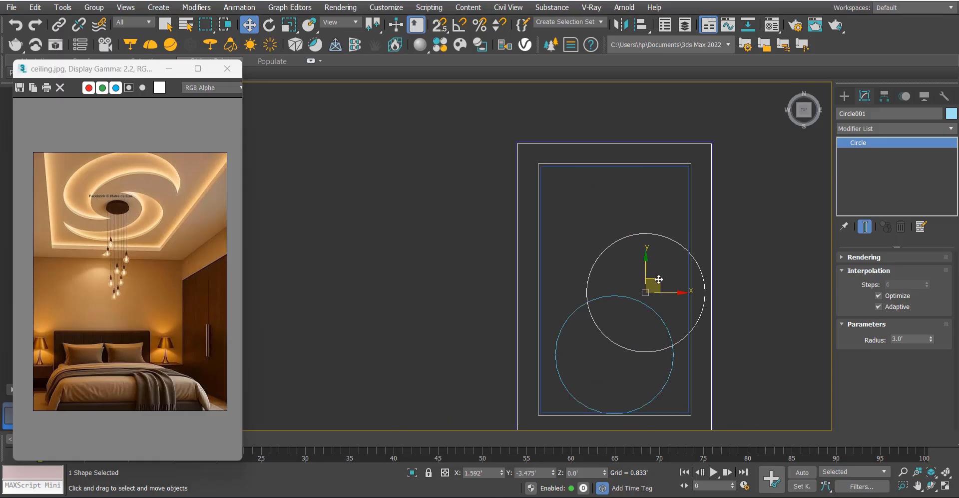
# Add an Edit Spline modifier to the upper circle and refine it with new vertices on its upper-right and lower-left curve.
pyautogui.click(874, 127)
pyautogui.scroll(-5, 882, 165)
pyautogui.click(871, 182)
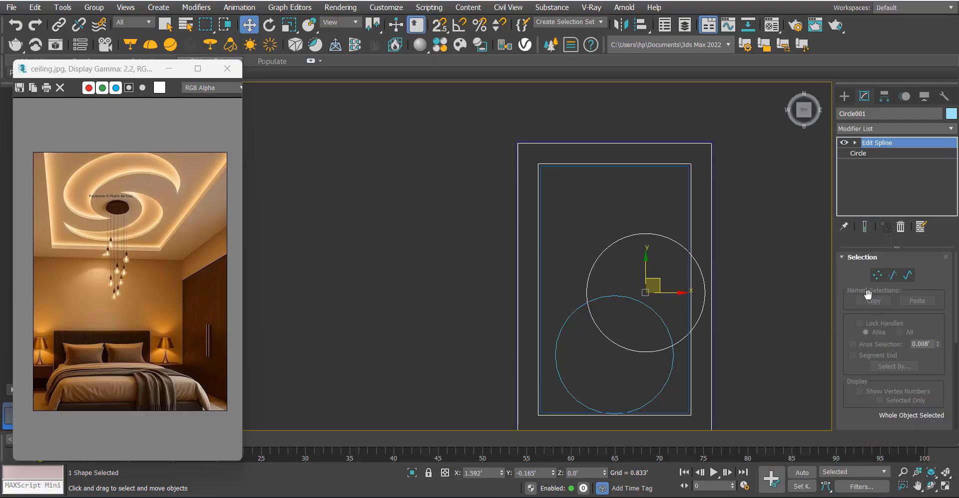
pyautogui.scroll(-5, 885, 320)
pyautogui.press('1')
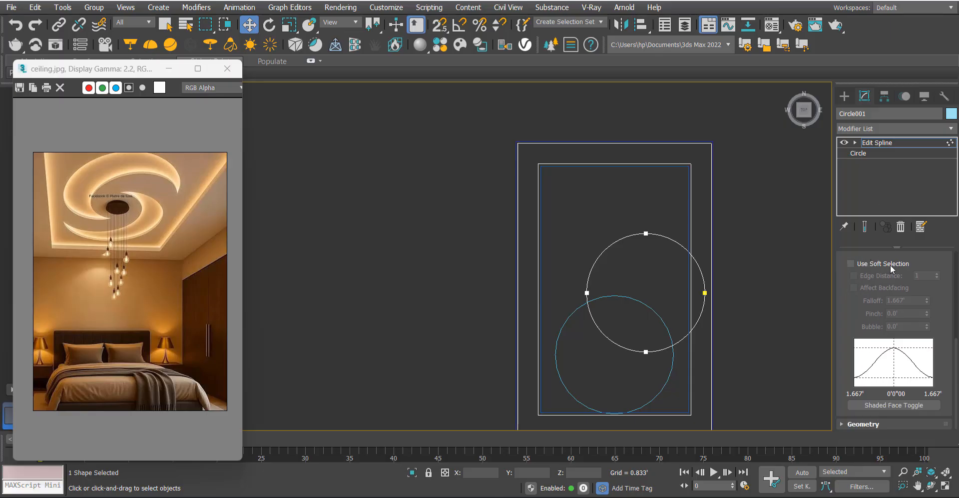
pyautogui.click(873, 424)
pyautogui.scroll(-5, 857, 356)
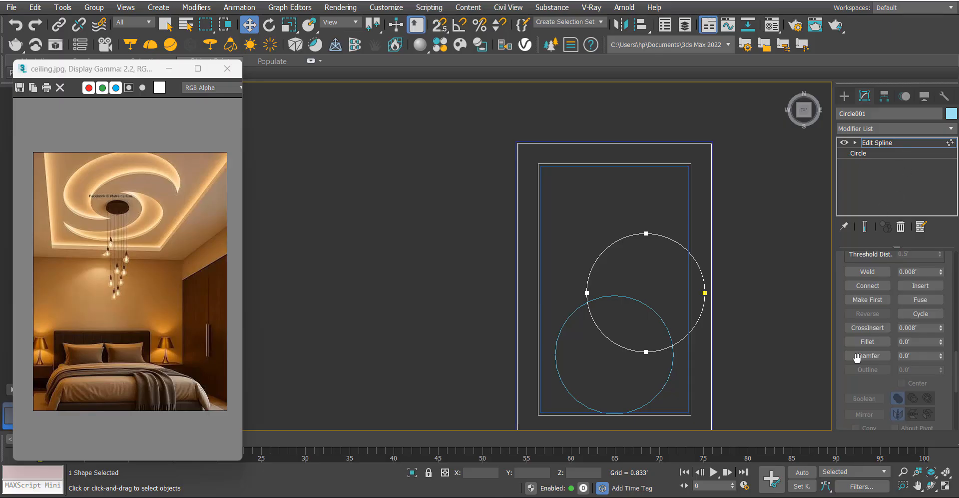
pyautogui.scroll(4, 859, 280)
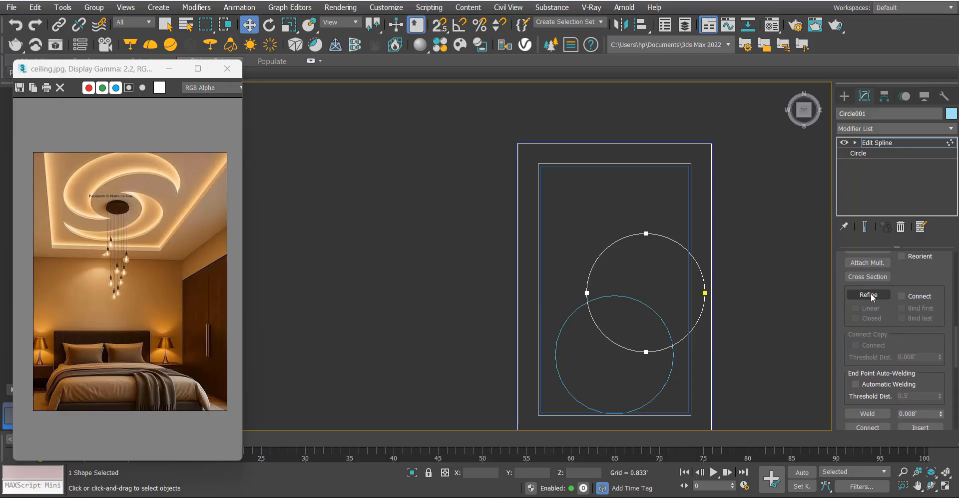
pyautogui.click(869, 294)
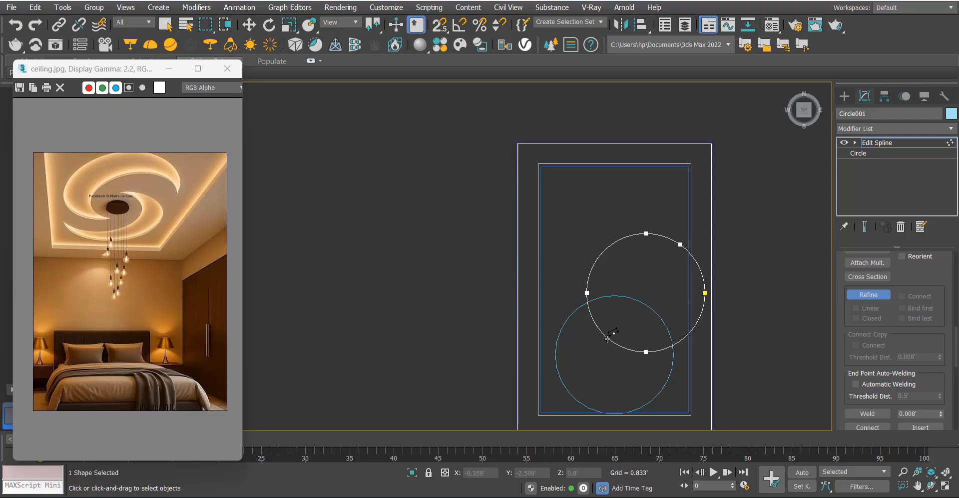
pyautogui.moveTo(662, 309); pyautogui.dragTo(654, 282, button='middle')
# Delete the circle's three lower-right segments between the two added vertices, leaving an open upper-left curve.
pyautogui.press('2')
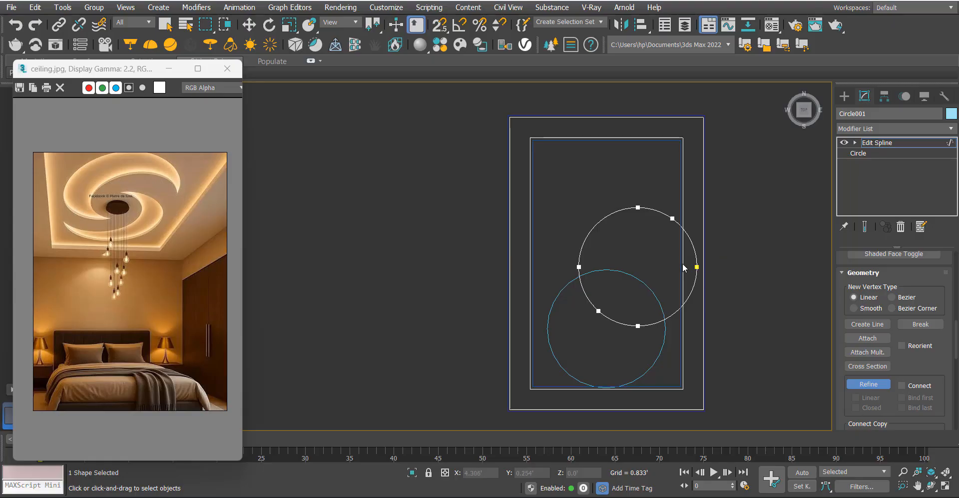
pyautogui.moveTo(682, 268); pyautogui.dragTo(683, 262, button='middle')
pyautogui.press('2')
pyautogui.moveTo(730, 235); pyautogui.dragTo(615, 340)
pyautogui.click(648, 201)
pyautogui.press('2')
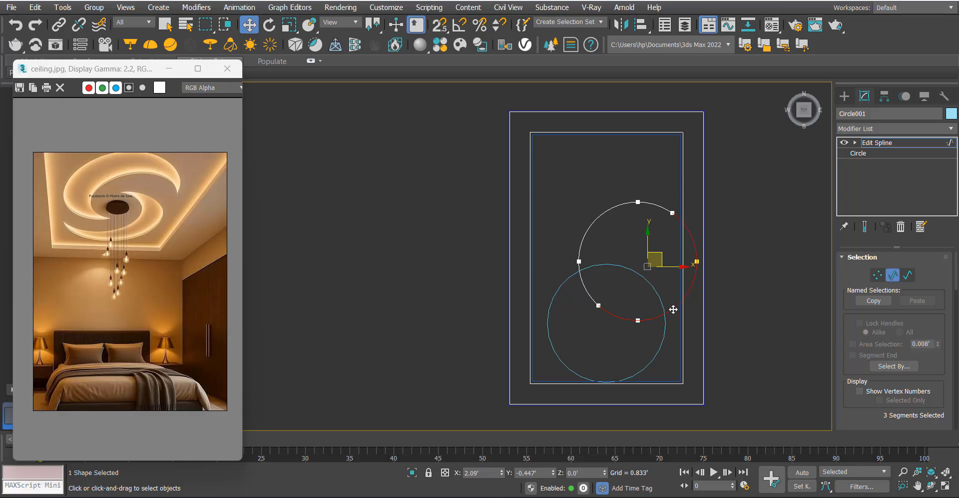
pyautogui.press('Delete')
pyautogui.moveTo(608, 257); pyautogui.dragTo(613, 272, button='middle')
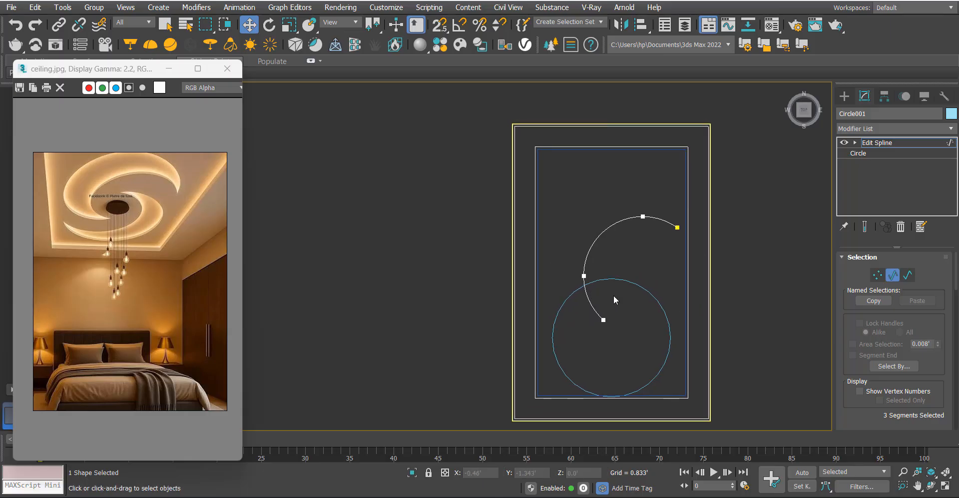
# Draw an End-End-Middle arc between the open curve's two endpoints, bulging outward to the upper left with a radius of about 3.5'.
pyautogui.rightClick(643, 274)
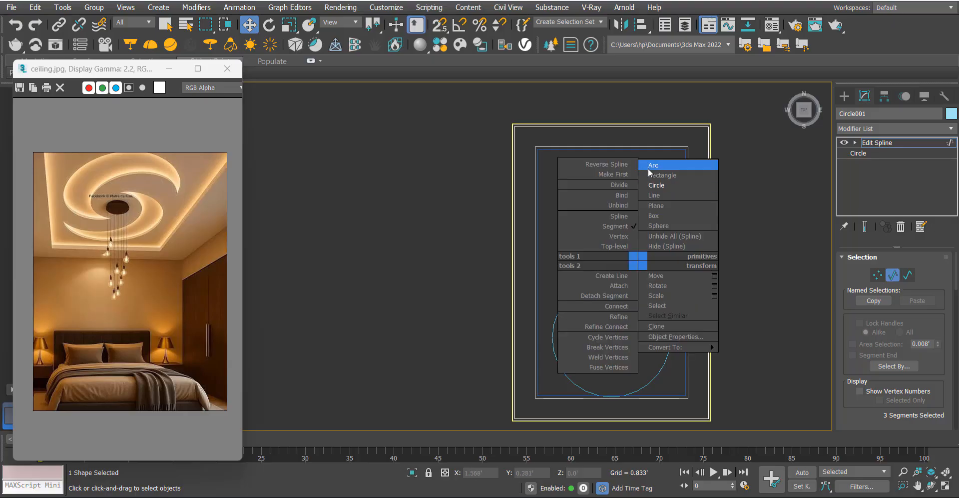
pyautogui.click(653, 161)
pyautogui.rightClick(659, 253)
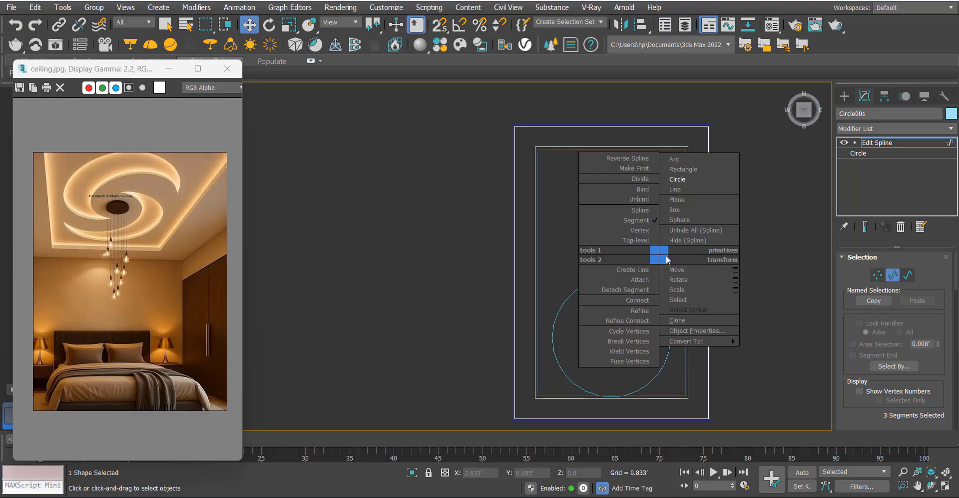
pyautogui.click(678, 160)
pyautogui.moveTo(678, 226); pyautogui.dragTo(602, 322)
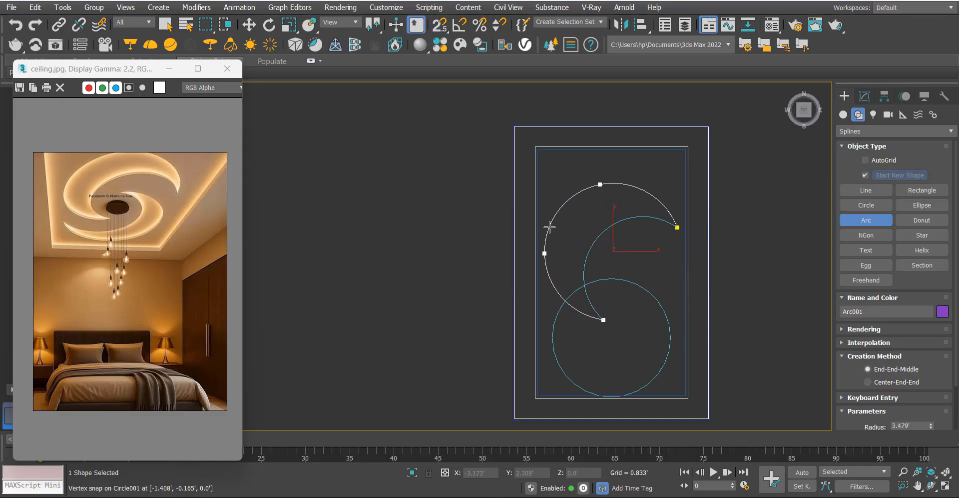
pyautogui.click(549, 226)
pyautogui.press('w')
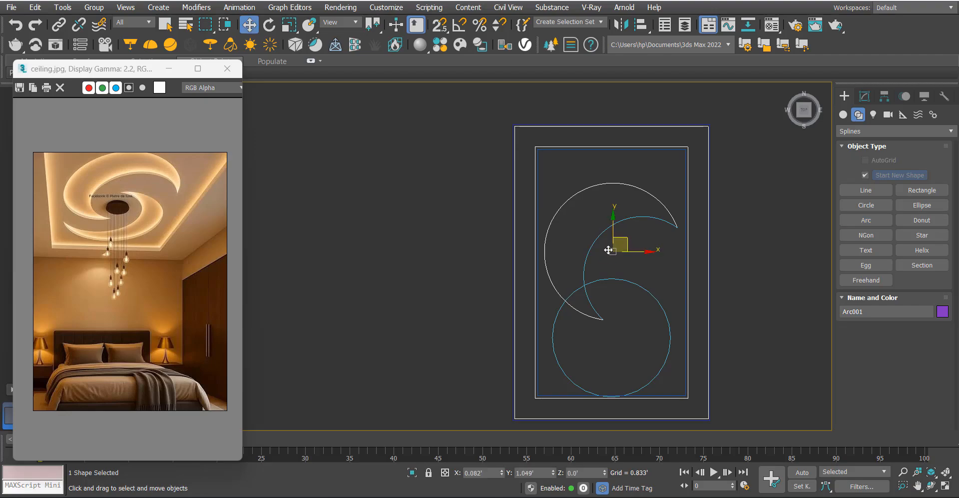
# Attach the new outer arc to the inner curve so both form one crescent shape.
pyautogui.click(665, 230)
pyautogui.click(663, 218)
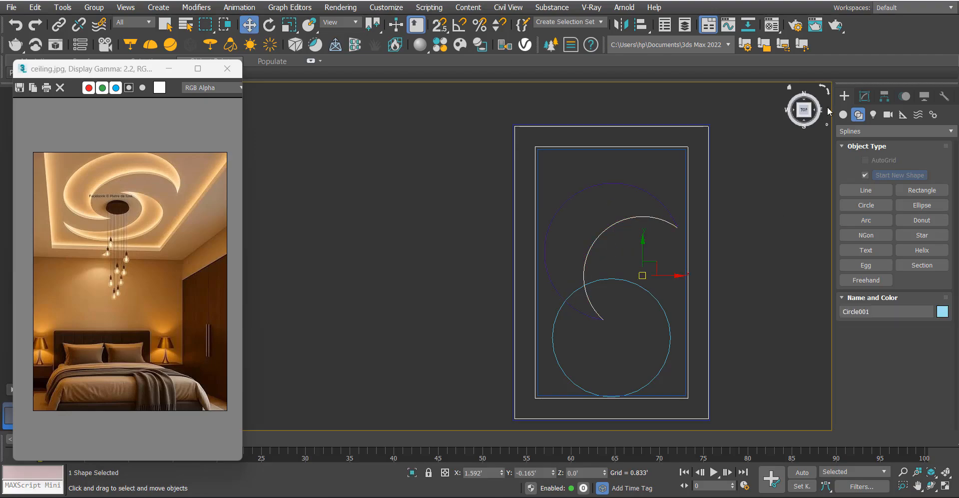
pyautogui.click(864, 96)
pyautogui.scroll(-5, 872, 343)
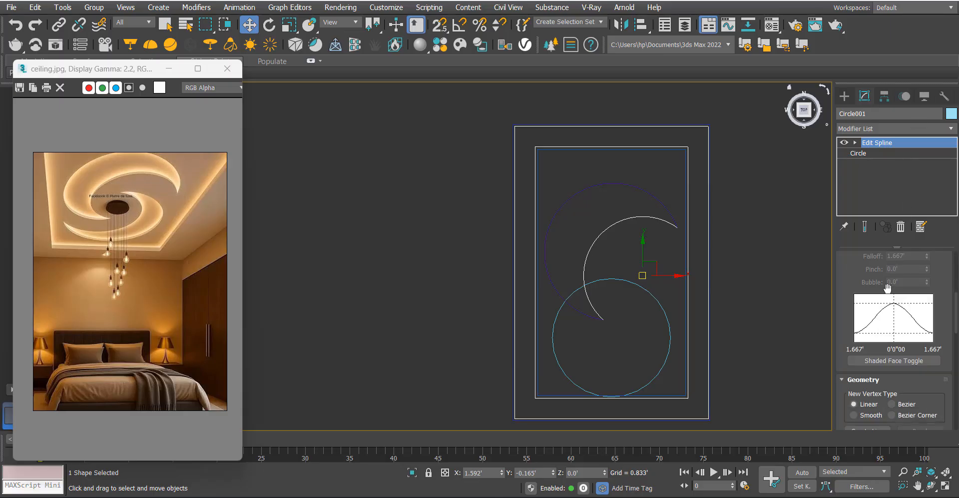
pyautogui.click(868, 371)
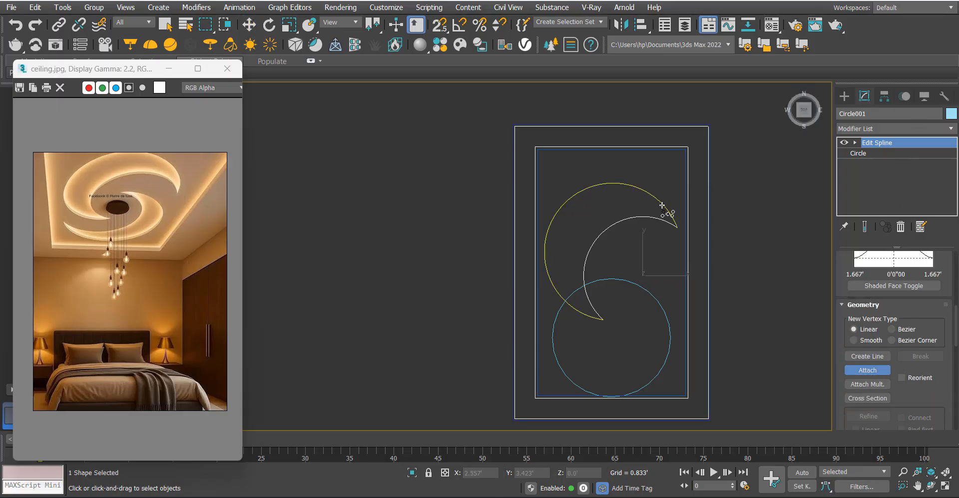
pyautogui.click(662, 205)
pyautogui.keyDown('alt'); pyautogui.moveTo(689, 267); pyautogui.dragTo(694, 227, button='middle'); pyautogui.keyUp('alt')
pyautogui.rightClick(694, 226)
# Fuse and weld the overlapping vertices at the crescent's upper-right tip.
pyautogui.press('1')
pyautogui.scroll(2, 681, 226)
pyautogui.moveTo(682, 227); pyautogui.dragTo(670, 241)
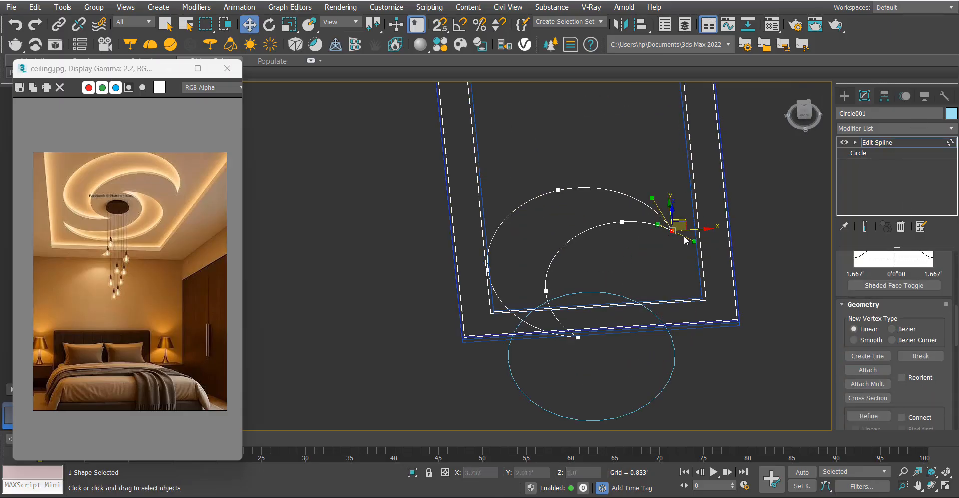
pyautogui.press('t')
pyautogui.scroll(5, 570, 219)
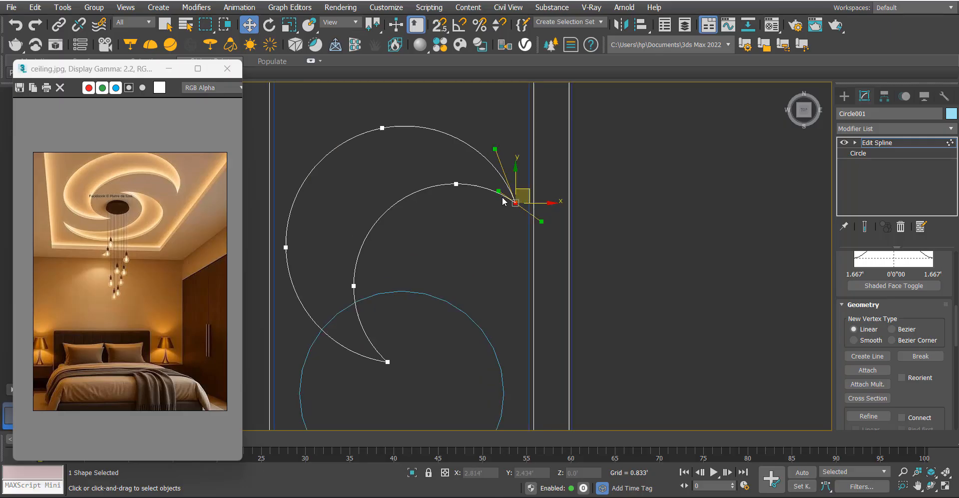
pyautogui.rightClick(597, 230)
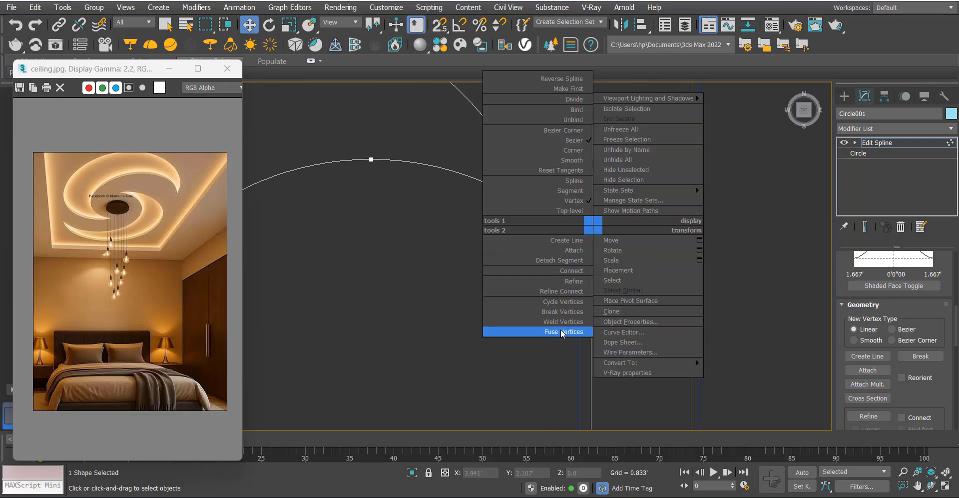
pyautogui.click(562, 332)
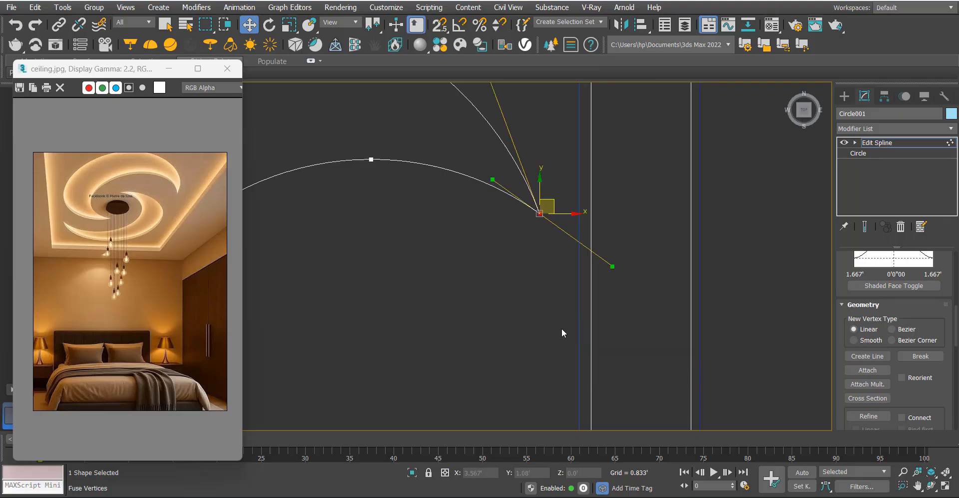
pyautogui.rightClick(568, 228)
pyautogui.click(547, 321)
pyautogui.scroll(-6, 583, 245)
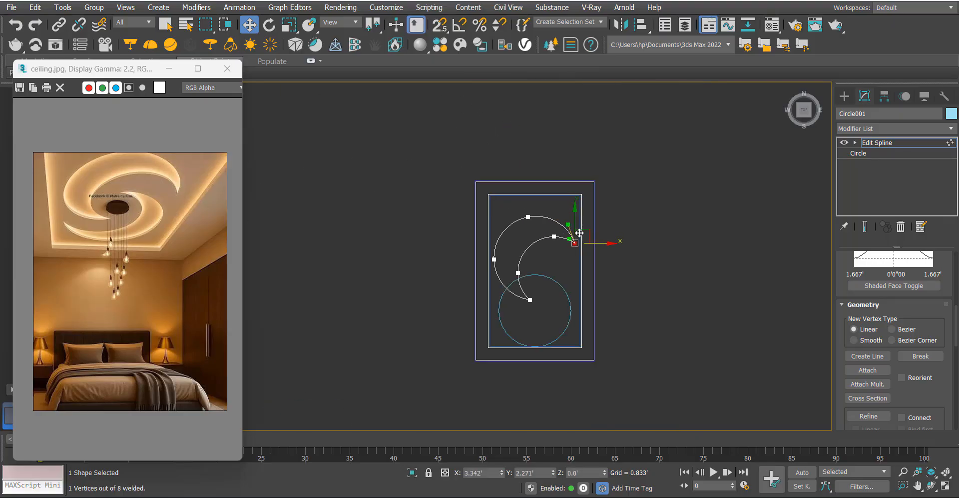
# Fuse and weld the overlapping vertices at the crescent's lower tip.
pyautogui.click(553, 279)
pyautogui.scroll(3, 550, 277)
pyautogui.moveTo(545, 287); pyautogui.dragTo(463, 378)
pyautogui.rightClick(535, 343)
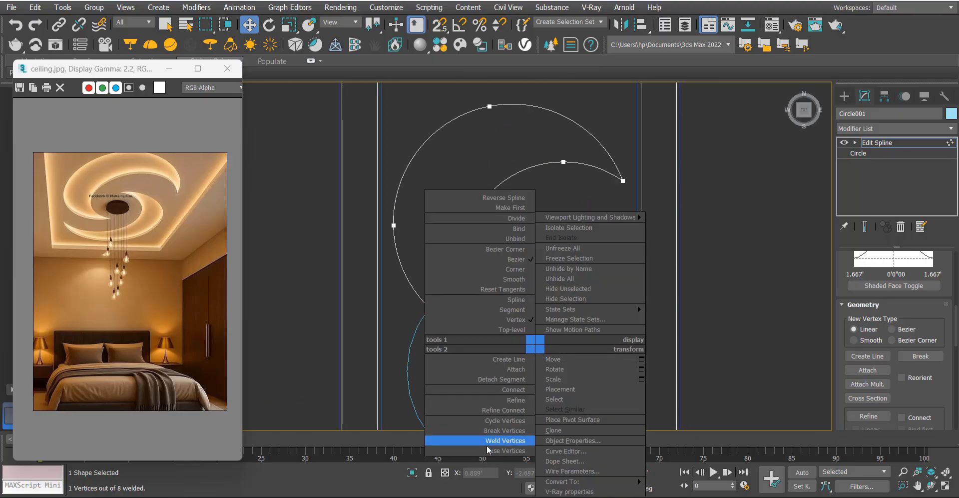
pyautogui.click(505, 449)
pyautogui.rightClick(504, 324)
pyautogui.click(473, 421)
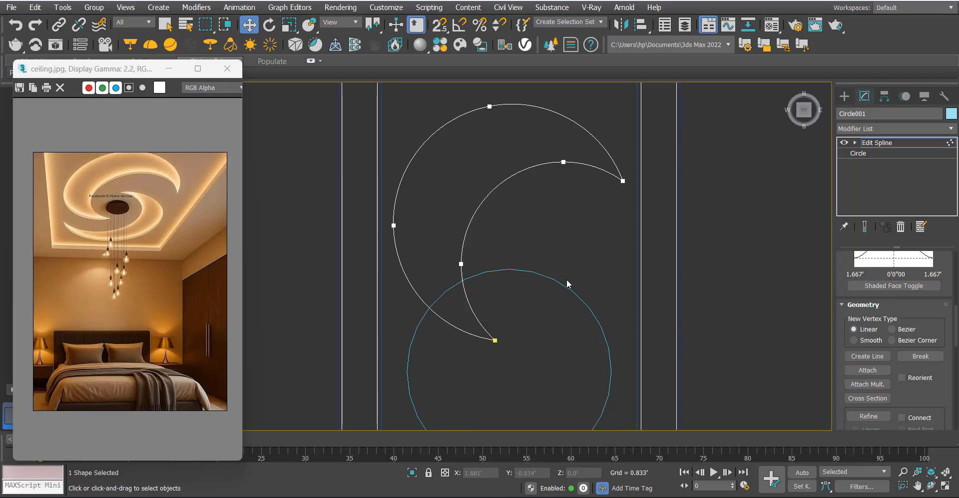
pyautogui.scroll(-4, 582, 240)
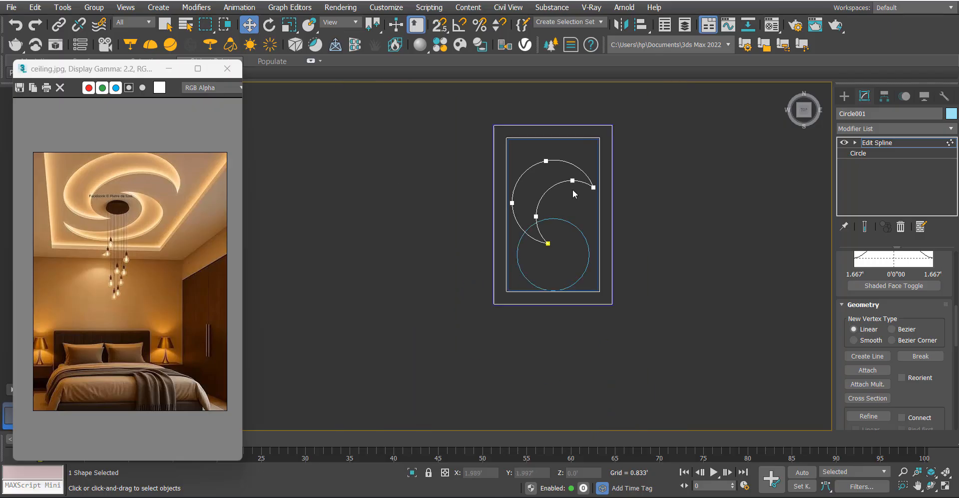
pyautogui.scroll(2, 544, 167)
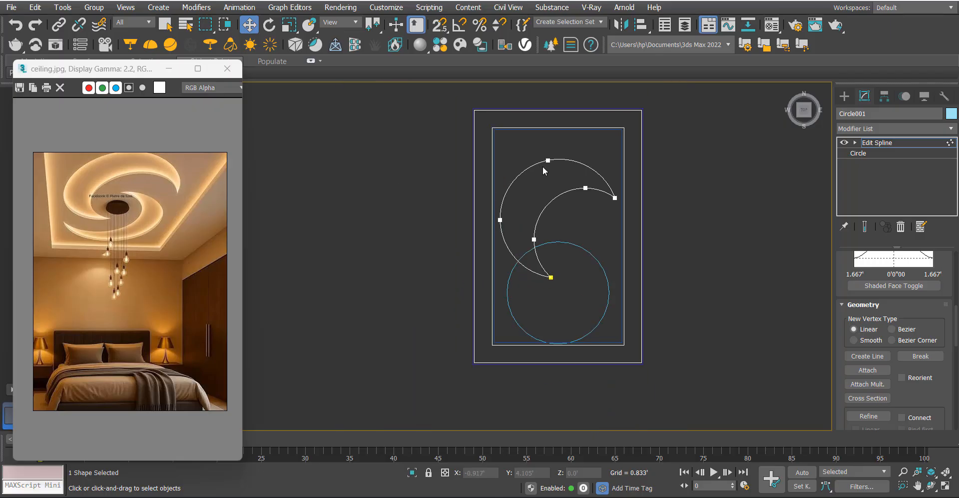
# Extrude the crescent 0.167' and snap it up to ceiling height at Z 6.319'.
pyautogui.click(883, 129)
pyautogui.write('ex')
pyautogui.click(874, 143)
pyautogui.press('f')
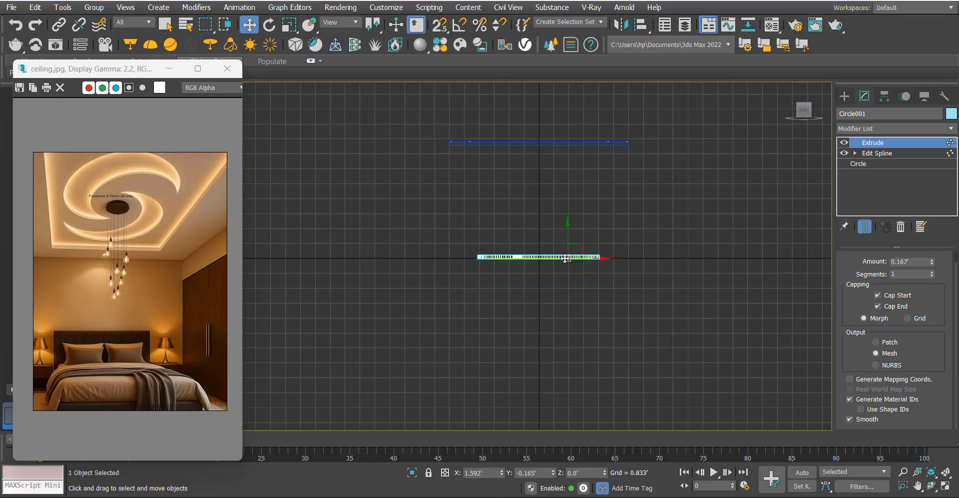
pyautogui.scroll(-4, 567, 243)
pyautogui.scroll(2, 567, 242)
pyautogui.press('s')
pyautogui.moveTo(572, 244); pyautogui.dragTo(495, 181)
pyautogui.scroll(9, 519, 176)
# Examine the extruded crescent against the ceiling panel in shaded perspective from below.
pyautogui.press('t')
pyautogui.scroll(-3, 499, 207)
pyautogui.moveTo(500, 207)
pyautogui.mouseDown(button='middle')
pyautogui.moveTo(540, 210)
pyautogui.moveTo(501, 241)
pyautogui.moveTo(503, 226)
pyautogui.moveTo(597, 281)
pyautogui.mouseUp(button='middle')
pyautogui.press('p')
pyautogui.press('F3')
pyautogui.press('z')
pyautogui.press('F3')
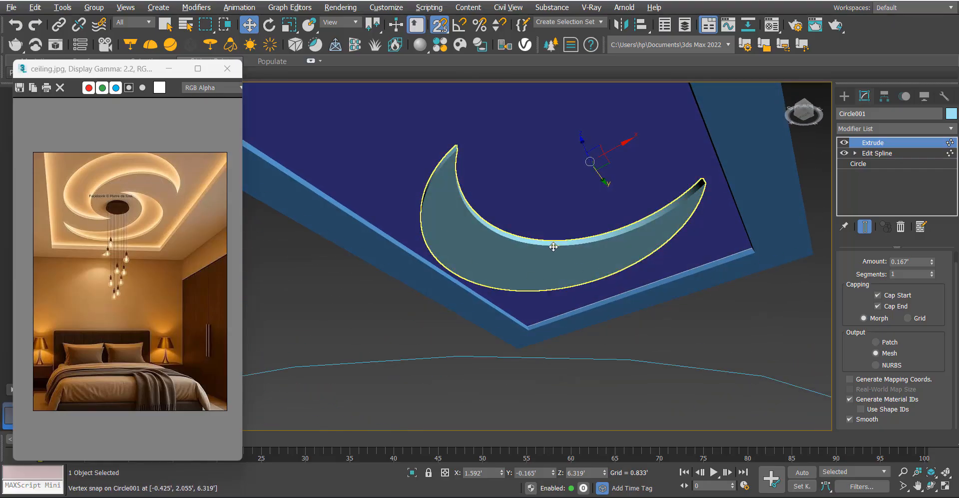
pyautogui.press('F3')
# Delete the leftover circle in the lower half of the ceiling opening.
pyautogui.press('t')
pyautogui.scroll(-4, 543, 269)
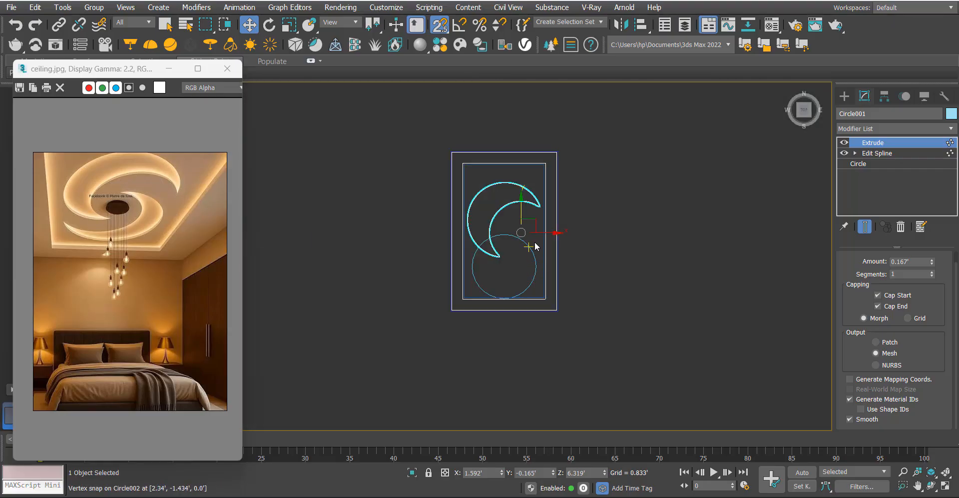
pyautogui.scroll(3, 539, 265)
pyautogui.click(505, 260)
pyautogui.scroll(-1, 531, 259)
pyautogui.press('Delete')
pyautogui.scroll(-2, 506, 227)
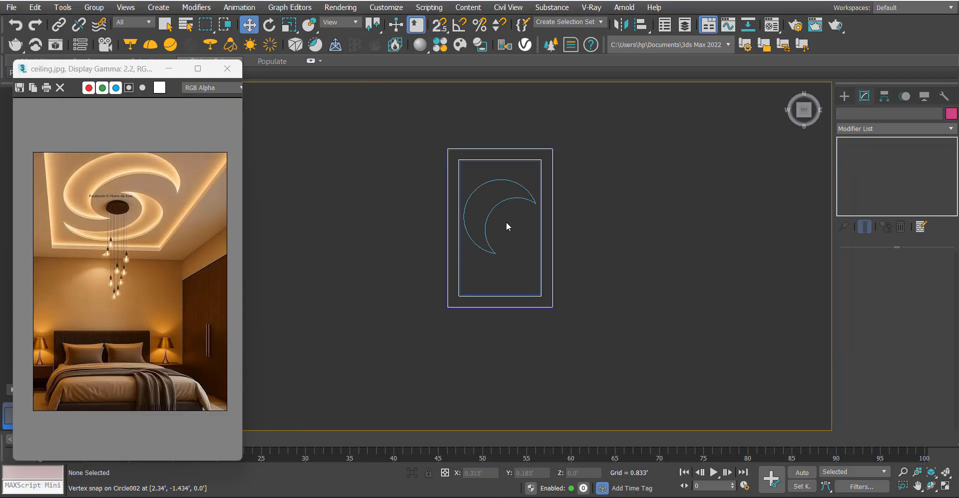
# Clone the crescent as one independent copy rotated 200 degrees about its pivot in plan.
pyautogui.click(486, 205)
pyautogui.scroll(5, 532, 215)
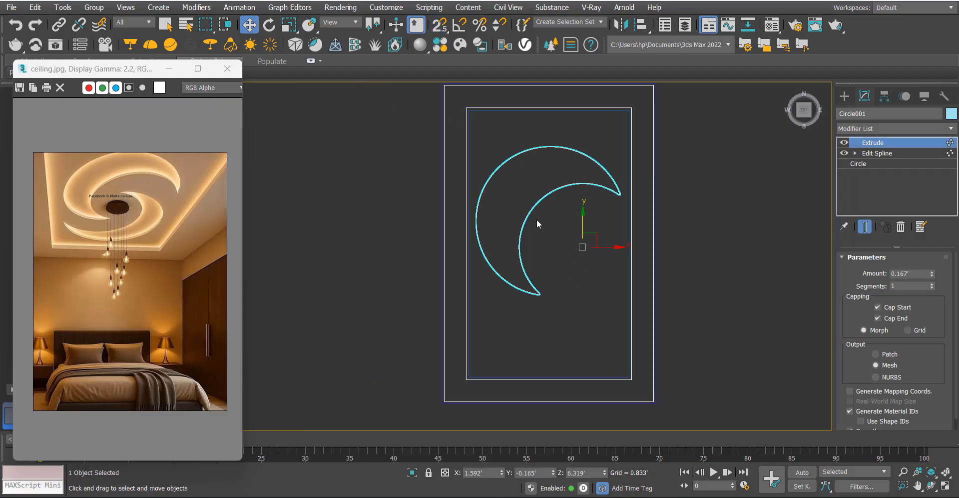
pyautogui.scroll(-4, 532, 205)
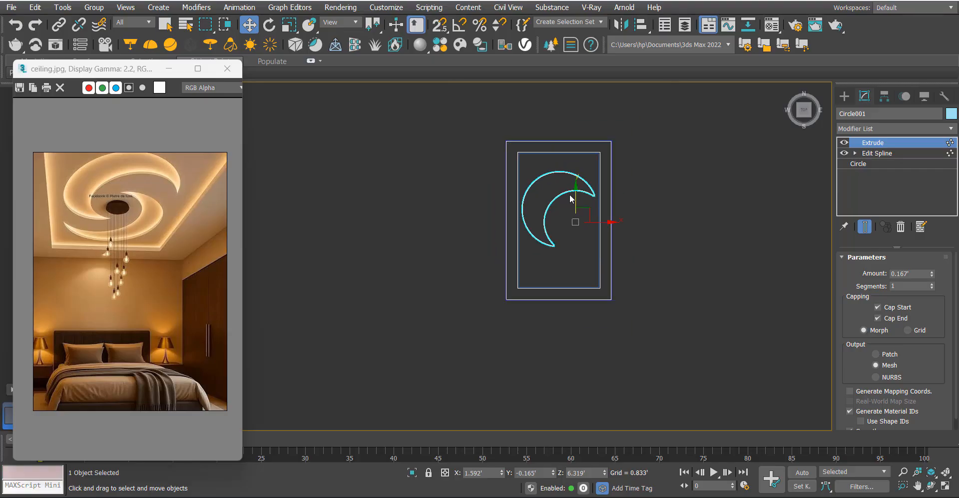
pyautogui.scroll(2, 598, 224)
pyautogui.moveTo(598, 224); pyautogui.dragTo(598, 214)
pyautogui.press('e')
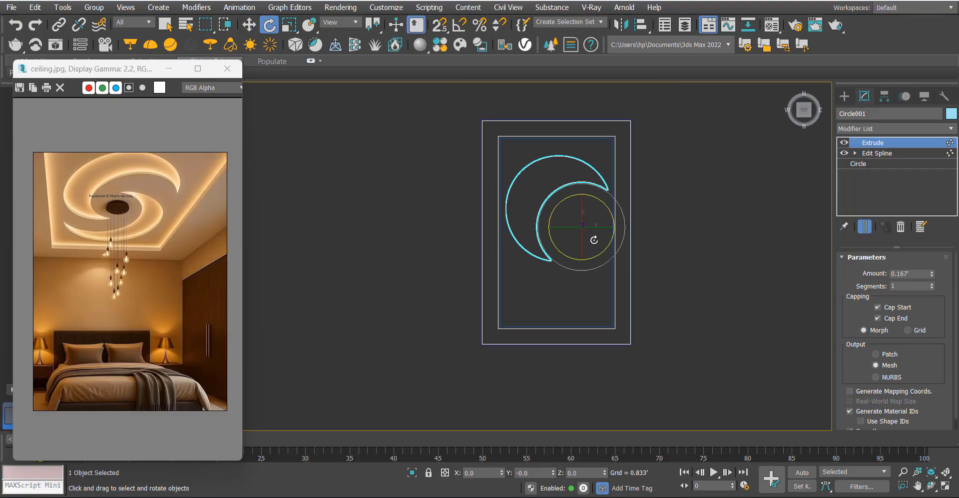
pyautogui.moveTo(599, 251)
pyautogui.keyDown('shift'); pyautogui.mouseDown()
pyautogui.moveTo(629, 139)
pyautogui.moveTo(625, 120)
pyautogui.moveTo(700, 202)
pyautogui.mouseUp(); pyautogui.keyUp('shift')
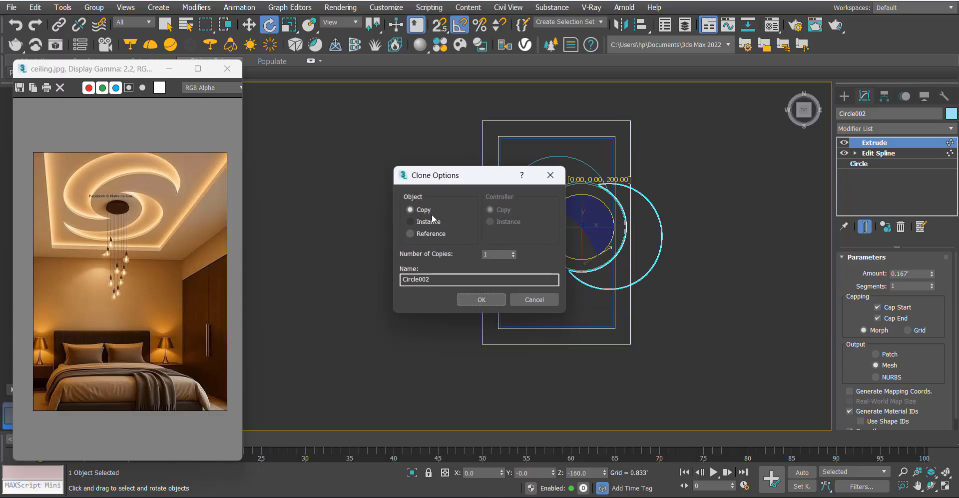
pyautogui.click(480, 301)
# Move the copied crescent into the lower half of the opening and adjust its rotation and position to interlock with the first.
pyautogui.press('w')
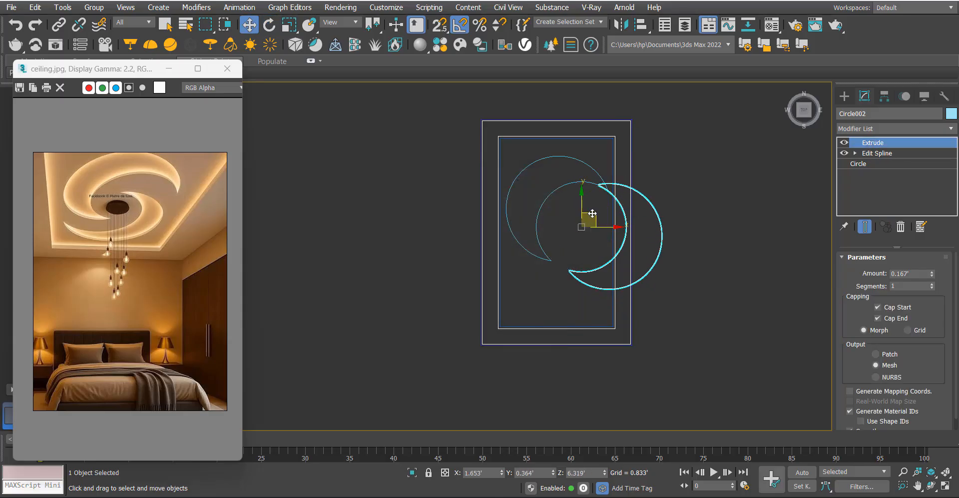
pyautogui.moveTo(592, 213); pyautogui.dragTo(535, 237)
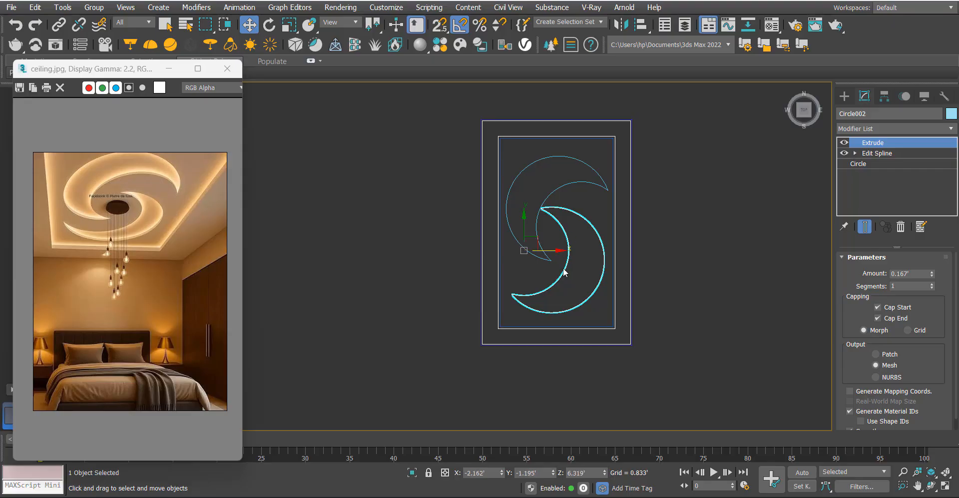
pyautogui.press('e')
pyautogui.moveTo(551, 283); pyautogui.dragTo(537, 237)
pyautogui.press('w')
pyautogui.scroll(4, 529, 250)
pyautogui.moveTo(609, 165); pyautogui.dragTo(557, 149)
pyautogui.scroll(-4, 563, 237)
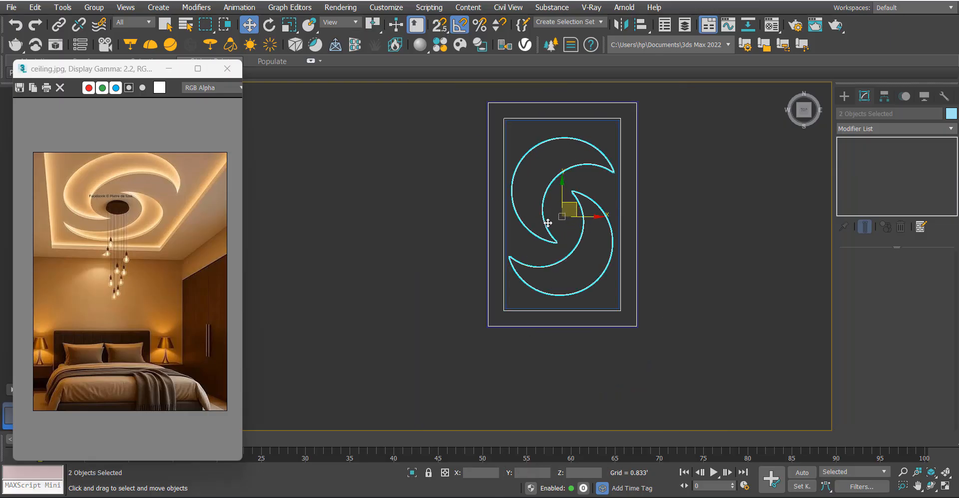
# Rotate the lower crescent slightly about its pivot and shift it a little toward the upper crescent to refine their interlock.
pyautogui.click(568, 231)
pyautogui.scroll(4, 569, 231)
pyautogui.click(595, 281)
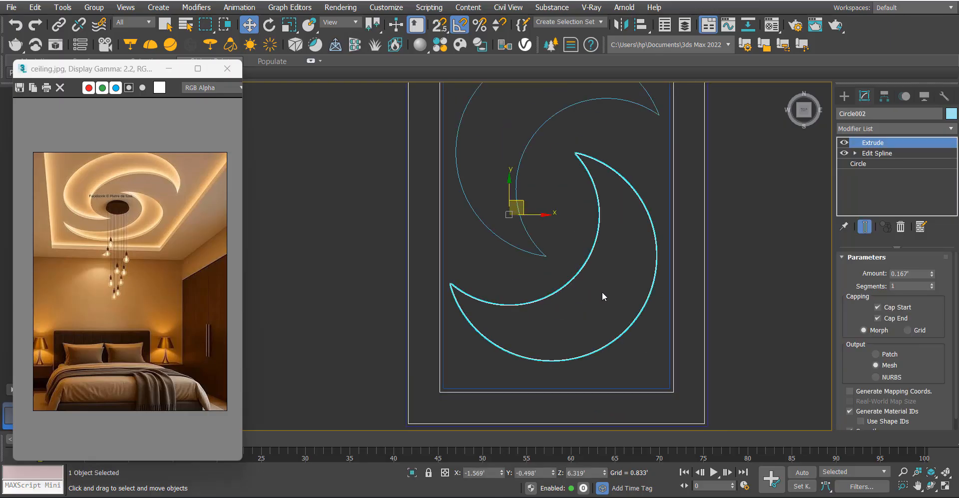
pyautogui.press('e')
pyautogui.moveTo(530, 235); pyautogui.dragTo(526, 240)
pyautogui.press('w')
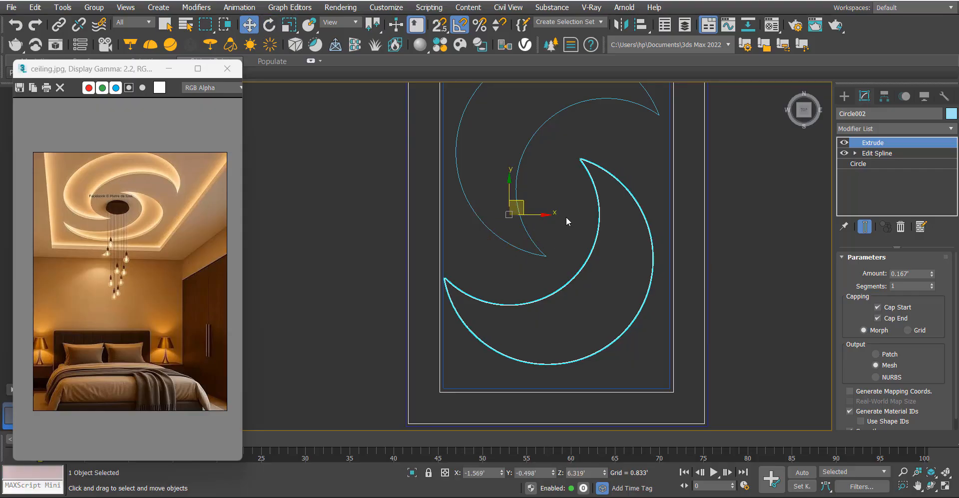
pyautogui.moveTo(520, 201); pyautogui.dragTo(529, 193)
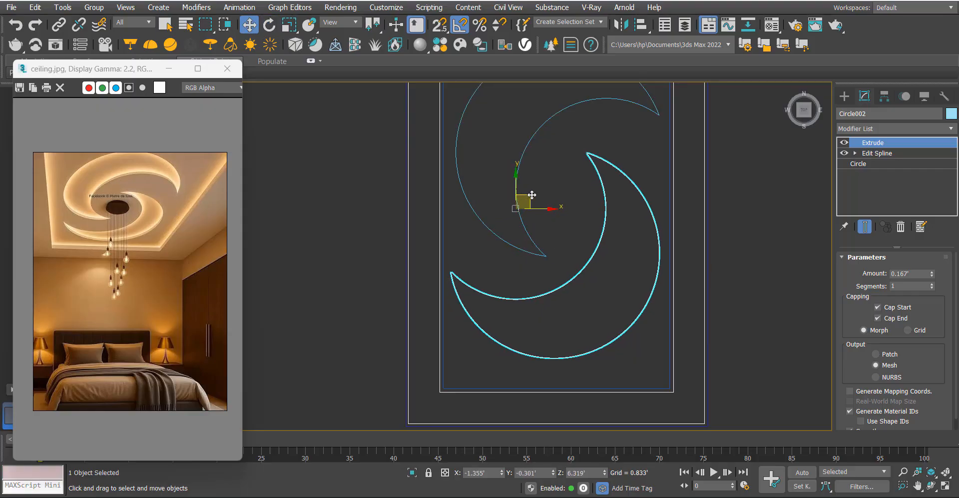
# Select both crescents and scale them down uniformly by a small amount to leave more clearance inside the ceiling opening.
pyautogui.scroll(-1, 530, 193)
pyautogui.keyDown('ctrl'); pyautogui.click(548, 137); pyautogui.keyUp('ctrl')
pyautogui.scroll(-3, 548, 194)
pyautogui.moveTo(551, 196); pyautogui.dragTo(553, 214, button='middle')
pyautogui.scroll(4, 553, 213)
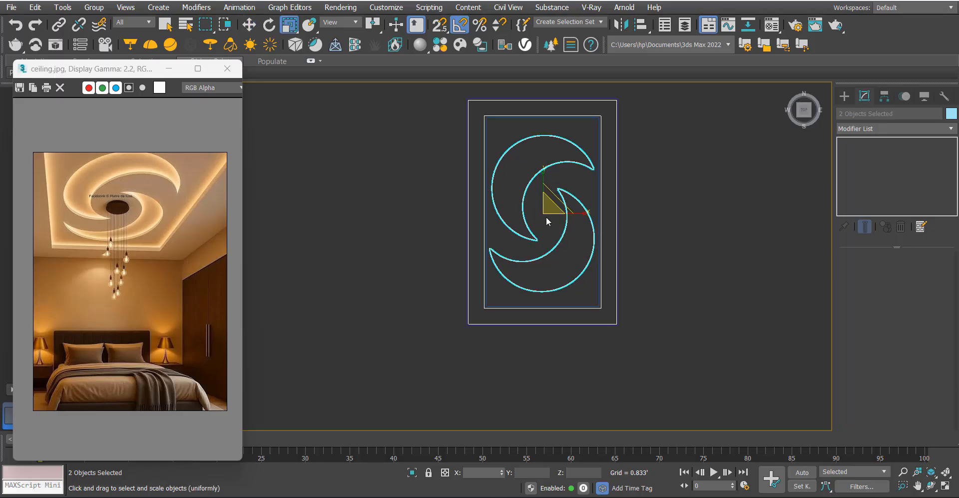
pyautogui.click(542, 187)
pyautogui.hotkey('ctrl', 'z')
pyautogui.moveTo(544, 191); pyautogui.dragTo(545, 188)
pyautogui.click(581, 179)
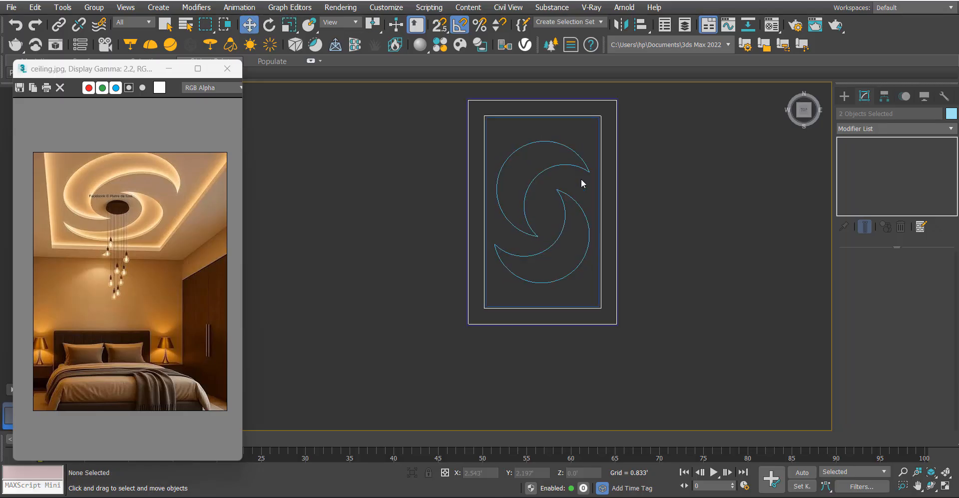
# Remove the Extrude modifier from both crescents so they are plain splines again.
pyautogui.scroll(4, 581, 178)
pyautogui.scroll(-3, 563, 197)
pyautogui.click(547, 220)
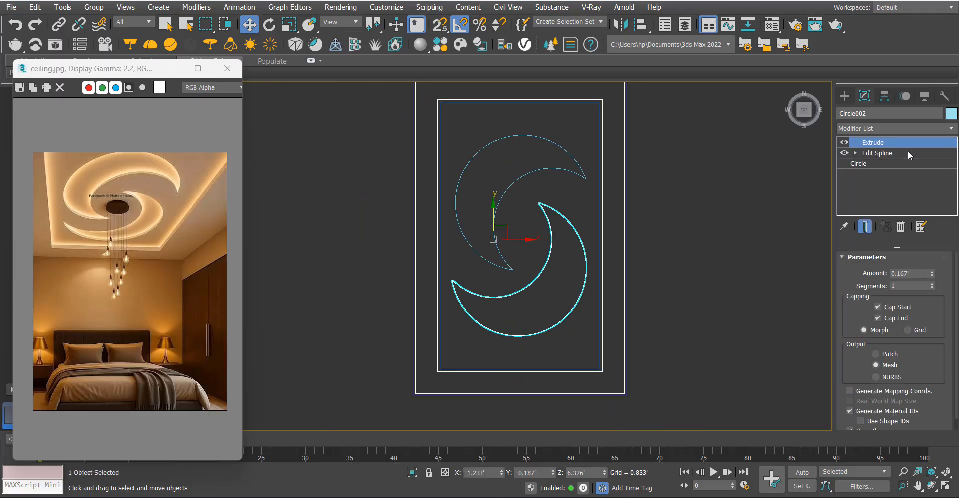
pyautogui.click(900, 226)
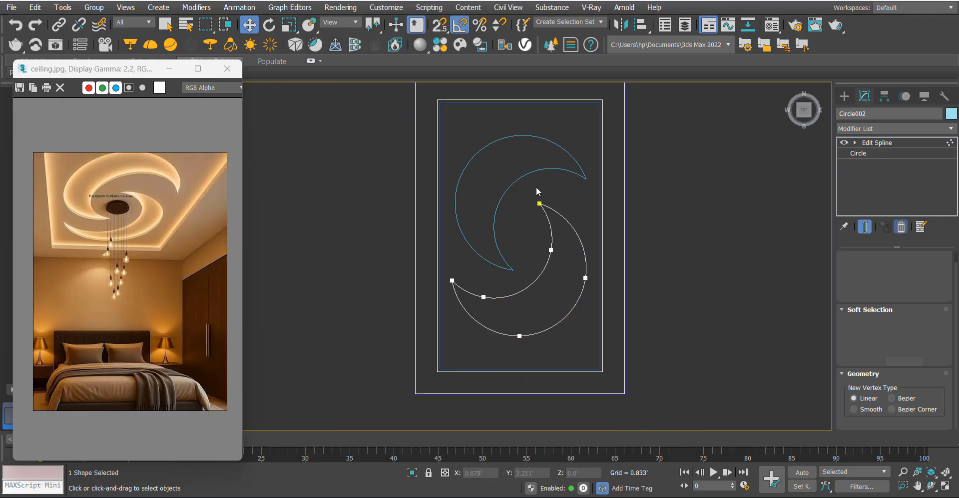
pyautogui.click(875, 145)
pyautogui.click(566, 152)
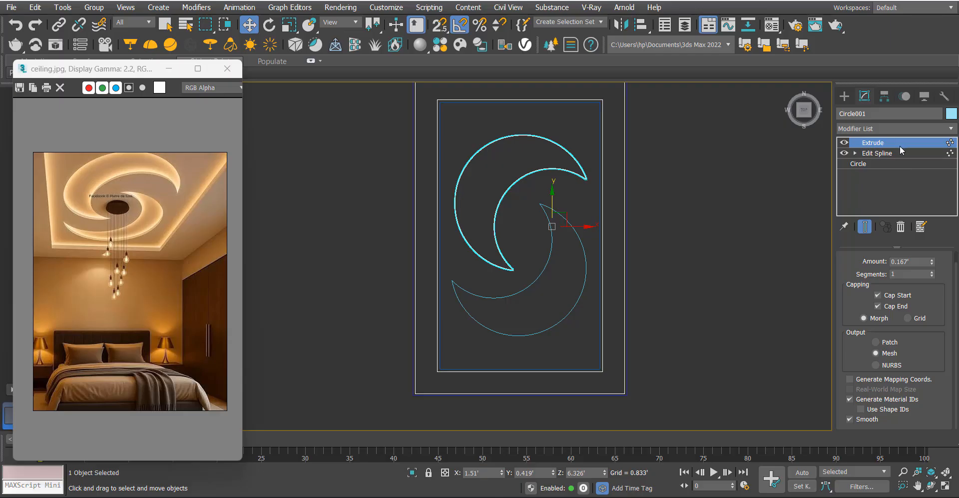
pyautogui.click(901, 226)
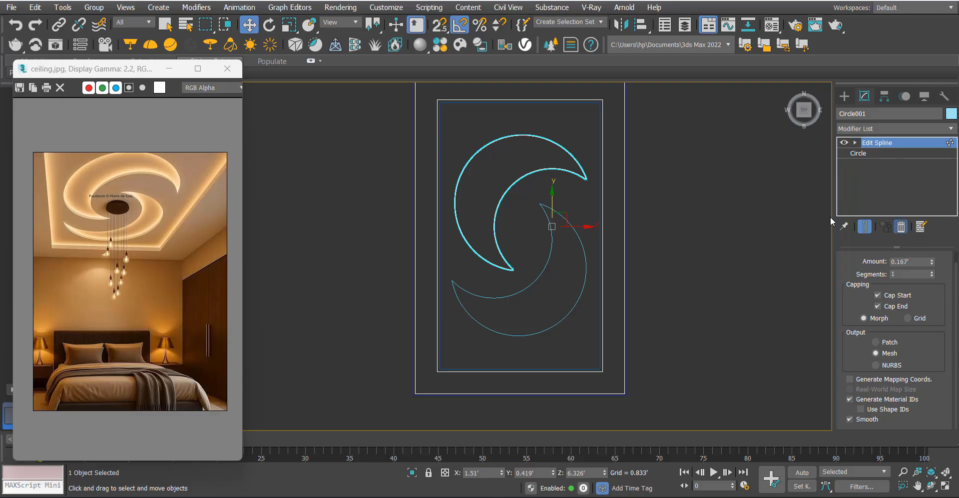
pyautogui.click(890, 144)
pyautogui.click(558, 194)
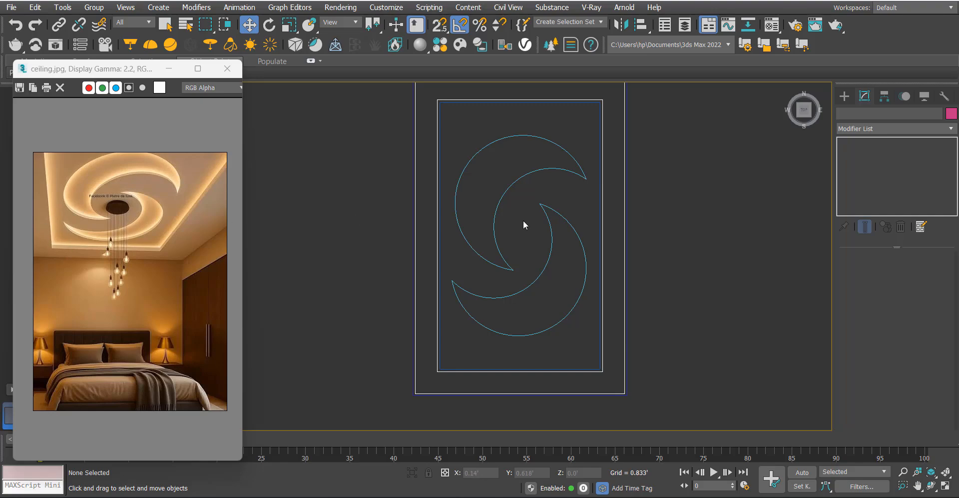
# Draw a 12.5' by 7.5' rectangle with vertex snapping between opposite corners of the inner ceiling opening.
pyautogui.keyDown('ctrl'); pyautogui.rightClick(669, 160); pyautogui.keyUp('ctrl')
pyautogui.click(689, 98)
pyautogui.press('s')
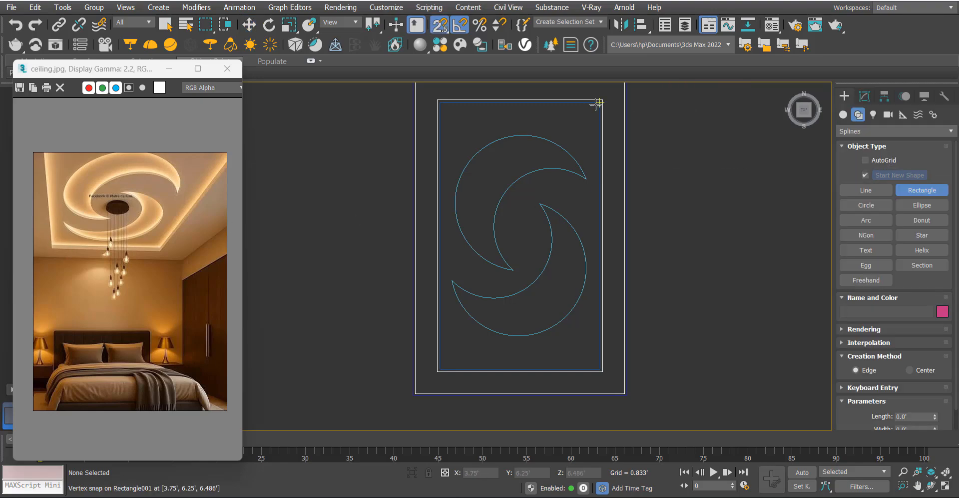
pyautogui.moveTo(600, 102); pyautogui.dragTo(438, 369)
pyautogui.press('w')
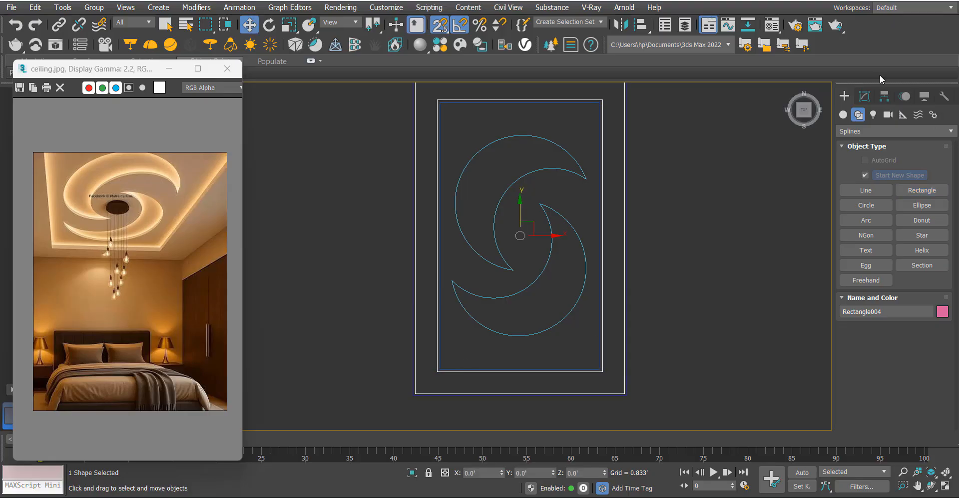
# Raise the new rectangle vertically, snapping it to the ceiling frame's vertex at a height of 6.319'.
pyautogui.click(866, 95)
pyautogui.scroll(-3, 749, 237)
pyautogui.keyDown('alt'); pyautogui.moveTo(749, 237); pyautogui.dragTo(586, 249, button='middle'); pyautogui.keyUp('alt')
pyautogui.scroll(-8, 557, 265)
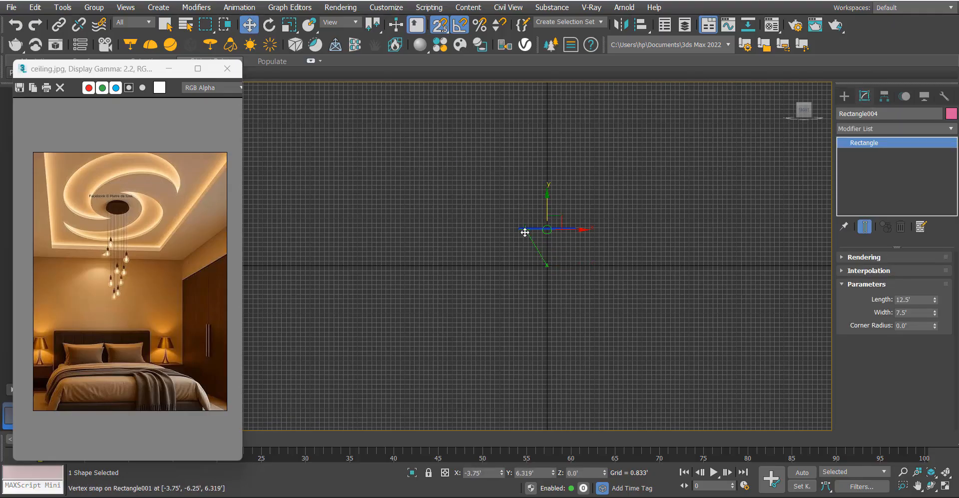
pyautogui.moveTo(525, 232); pyautogui.dragTo(525, 232)
pyautogui.press('s')
# Add an Edit Spline modifier to the rectangle and attach both crescent splines to it.
pyautogui.scroll(4, 570, 231)
pyautogui.press('p')
pyautogui.keyDown('alt'); pyautogui.moveTo(535, 255); pyautogui.dragTo(533, 283, button='middle'); pyautogui.keyUp('alt')
pyautogui.press('F3')
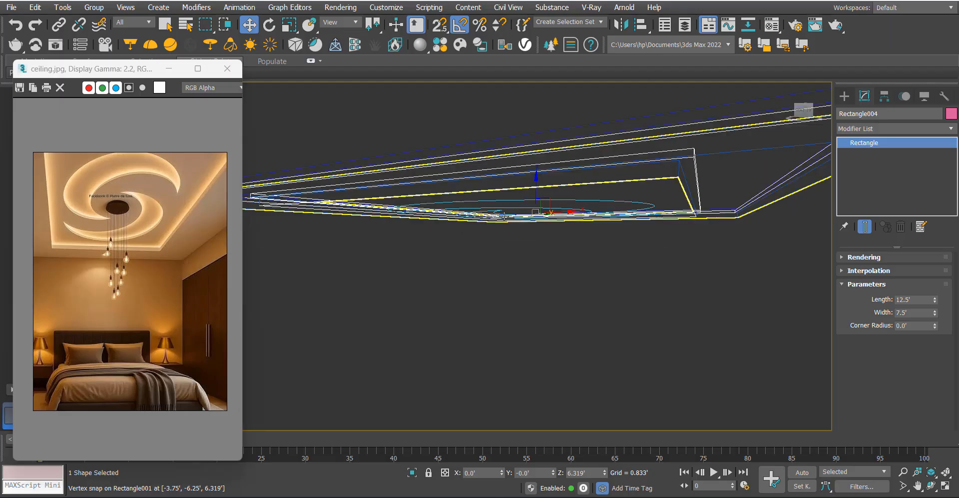
pyautogui.keyDown('alt'); pyautogui.moveTo(504, 216); pyautogui.dragTo(582, 239, button='middle'); pyautogui.keyUp('alt')
pyautogui.keyDown('alt'); pyautogui.moveTo(655, 203); pyautogui.dragTo(658, 210, button='middle'); pyautogui.keyUp('alt')
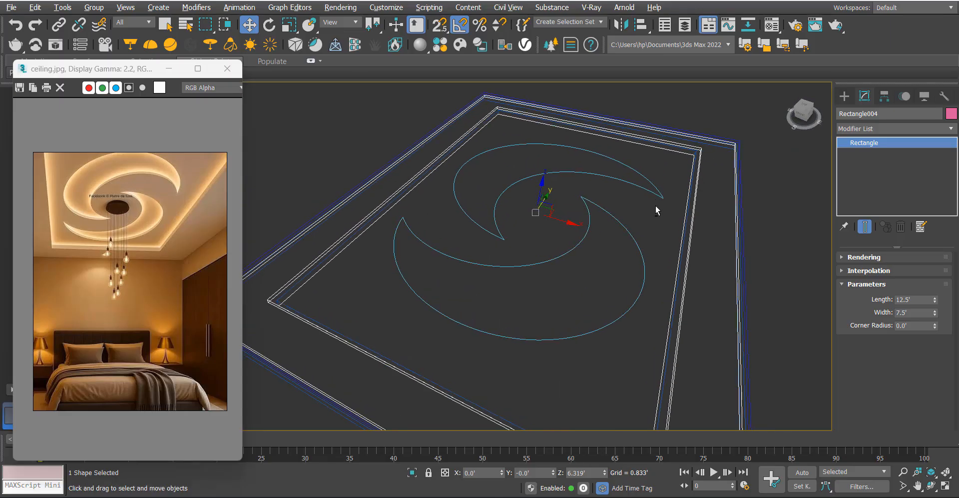
pyautogui.click(874, 128)
pyautogui.click(864, 182)
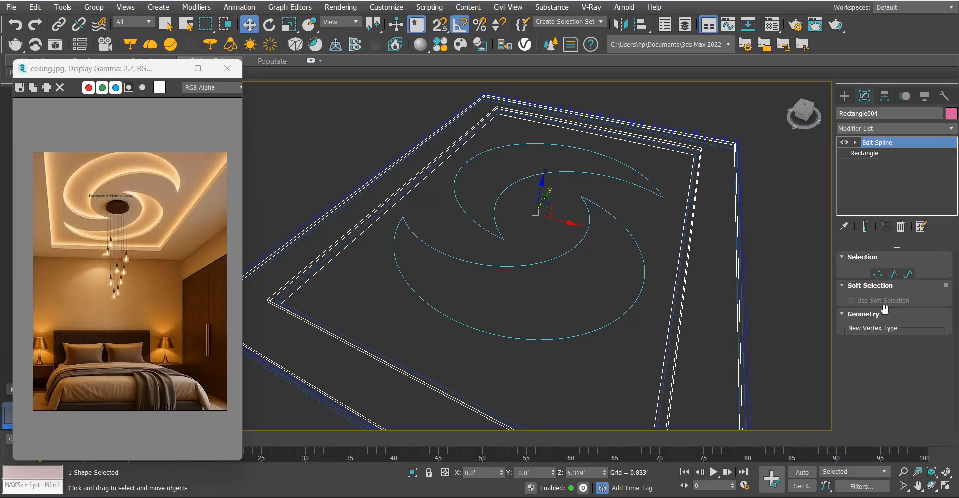
pyautogui.scroll(-5, 864, 310)
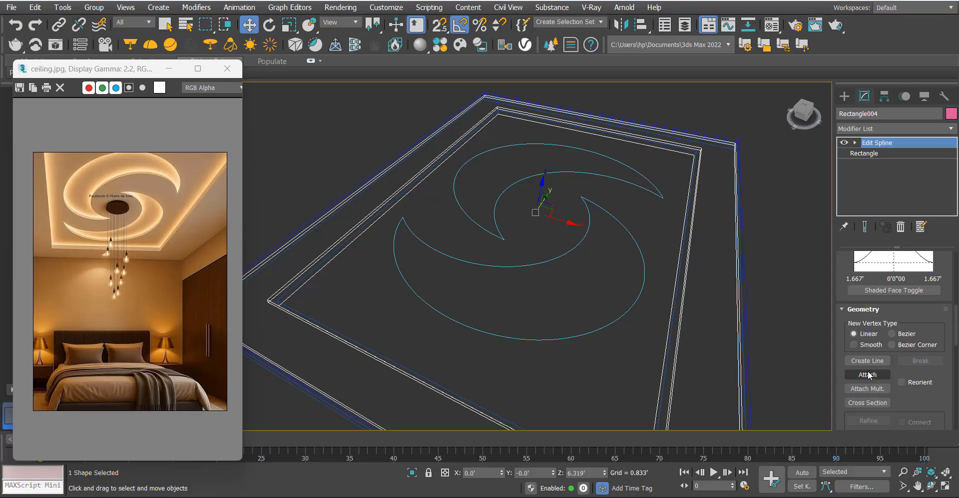
pyautogui.click(868, 374)
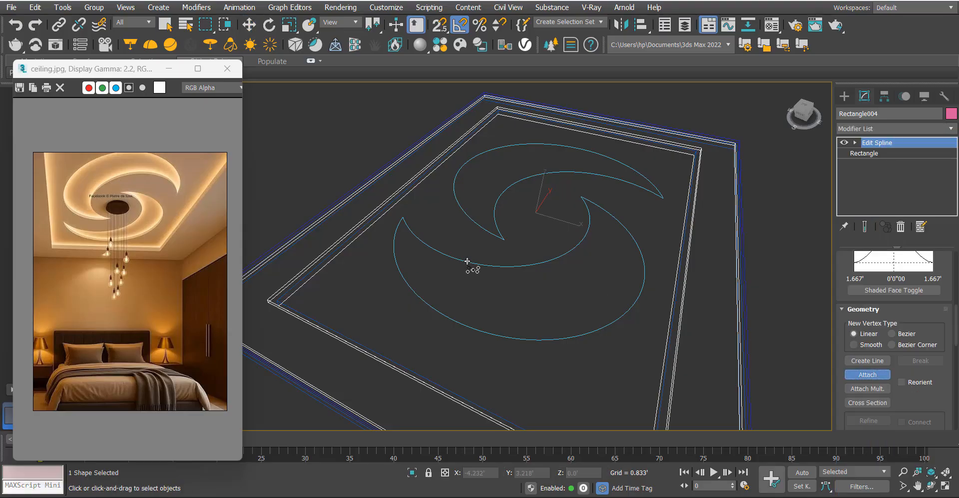
pyautogui.click(494, 235)
pyautogui.scroll(-4, 529, 222)
pyautogui.keyDown('alt'); pyautogui.moveTo(528, 223); pyautogui.dragTo(500, 220, button='middle'); pyautogui.keyUp('alt')
pyautogui.scroll(4, 532, 210)
pyautogui.rightClick(809, 151)
# Extrude the combined rectangle and crescents by 0.167' and view the panel shaded from below.
pyautogui.click(866, 129)
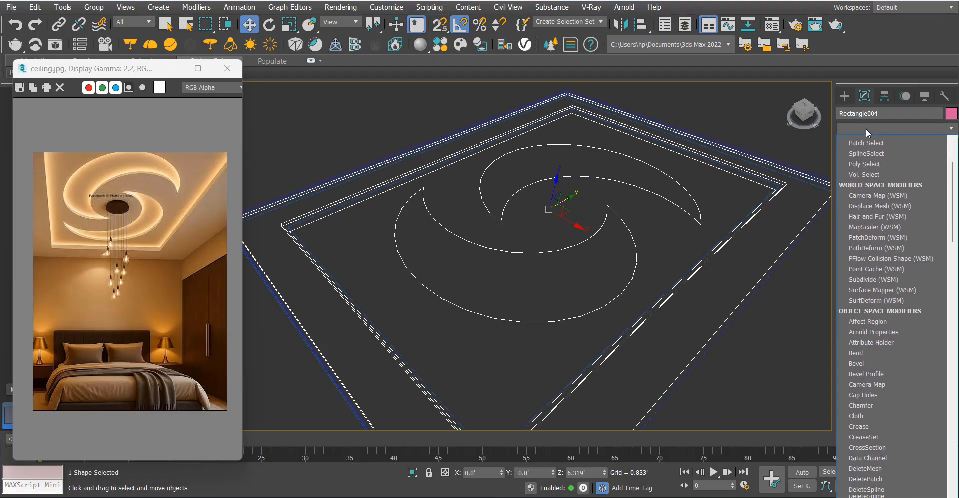
pyautogui.write('ex')
pyautogui.press('Return')
pyautogui.press('F3')
pyautogui.moveTo(564, 234)
pyautogui.keyDown('alt'); pyautogui.mouseDown(button='middle')
pyautogui.moveTo(542, 161)
pyautogui.moveTo(546, 214)
pyautogui.moveTo(508, 215)
pyautogui.moveTo(462, 302)
pyautogui.moveTo(548, 240)
pyautogui.moveTo(567, 272)
pyautogui.moveTo(559, 192)
pyautogui.mouseUp(button='middle'); pyautogui.keyUp('alt')
# Refine both crescent outlines by inserting extra vertices along their inner and outer arcs, keeping the Extrude above.
pyautogui.press('t')
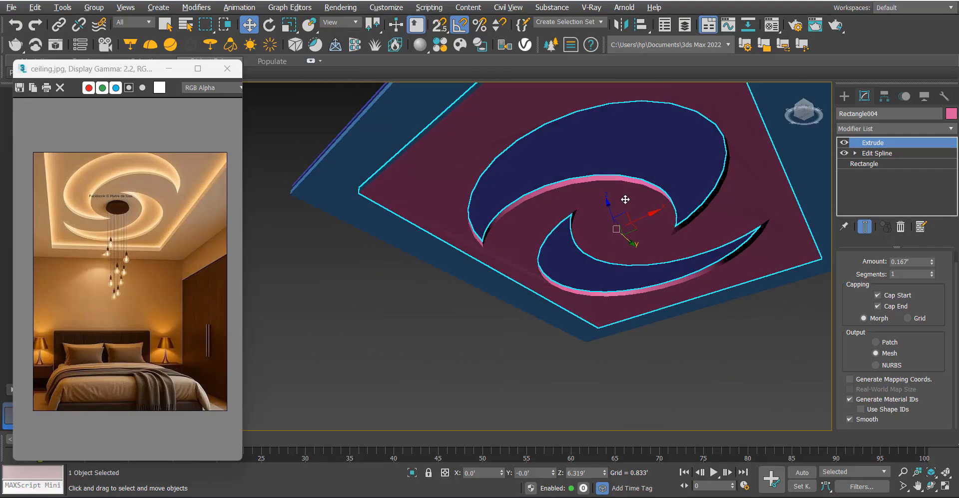
pyautogui.press('F3')
pyautogui.scroll(4, 418, 256)
pyautogui.scroll(2, 393, 145)
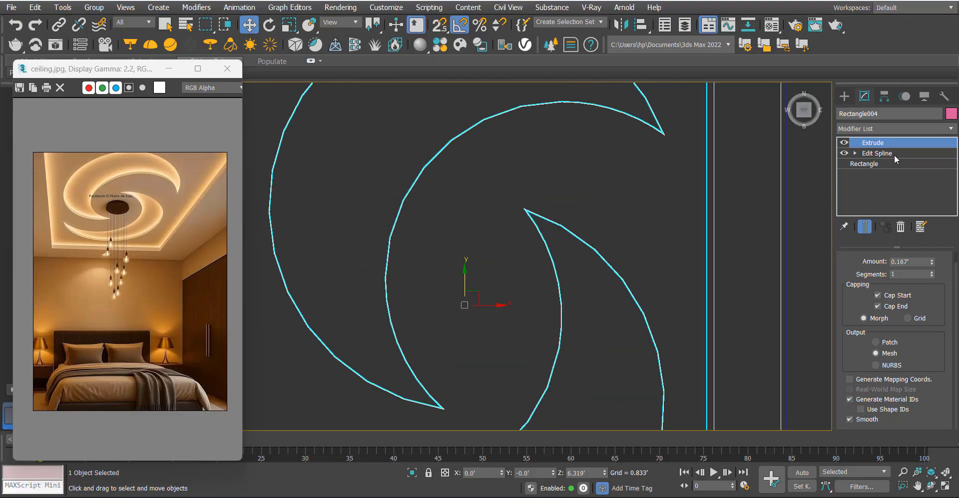
pyautogui.click(885, 166)
pyautogui.scroll(-3, 448, 166)
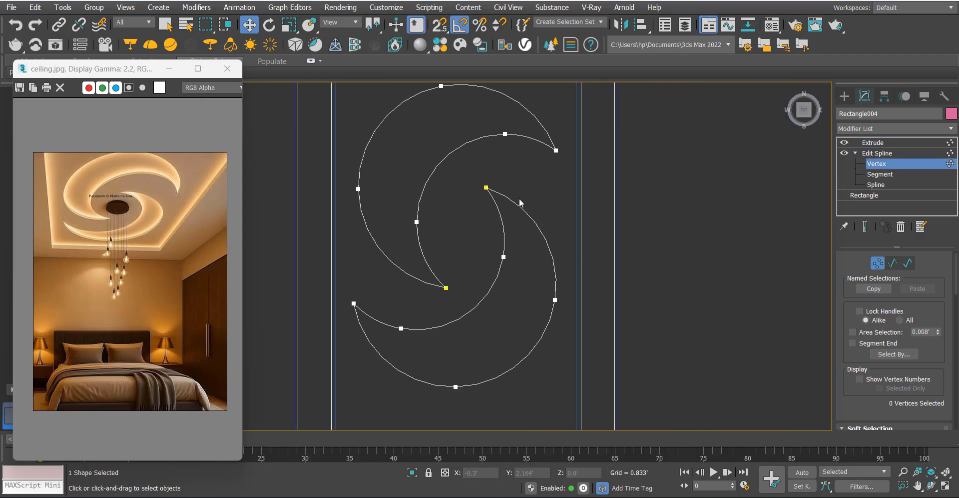
pyautogui.scroll(-10, 872, 405)
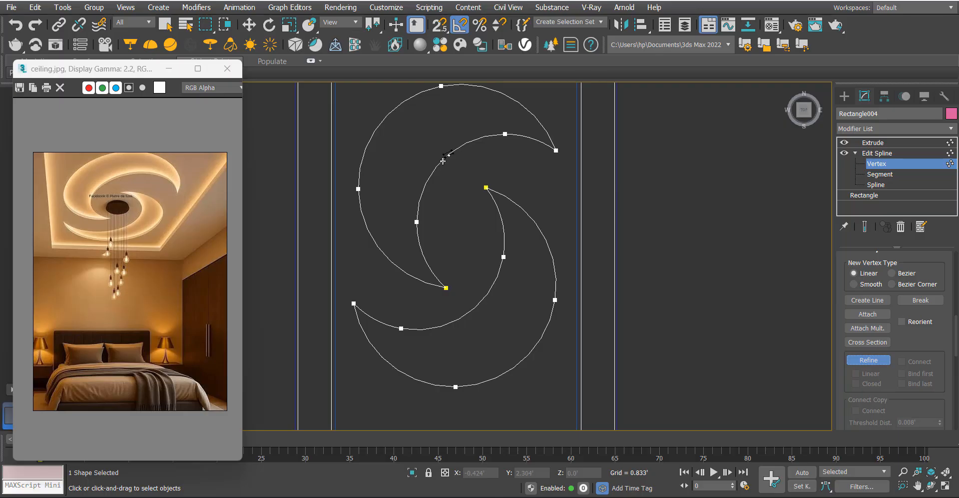
pyautogui.moveTo(503, 105); pyautogui.dragTo(489, 159, button='middle')
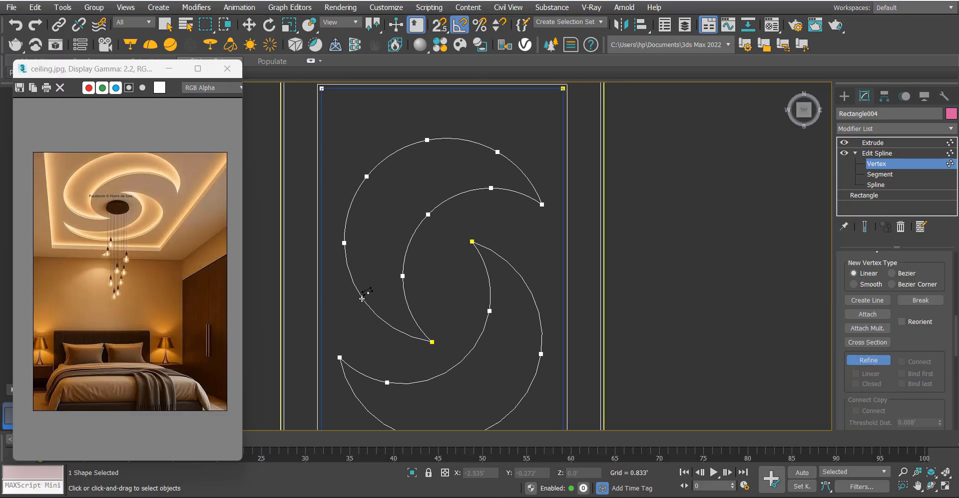
pyautogui.moveTo(482, 350); pyautogui.dragTo(477, 289, button='middle')
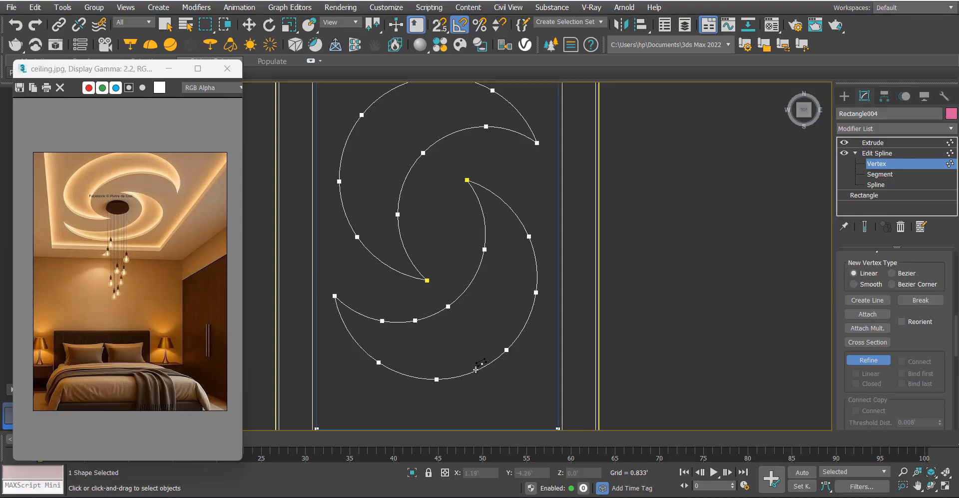
pyautogui.click(501, 199)
pyautogui.moveTo(519, 196)
pyautogui.mouseDown(button='middle')
pyautogui.moveTo(533, 188)
pyautogui.moveTo(555, 226)
pyautogui.moveTo(567, 221)
pyautogui.moveTo(494, 221)
pyautogui.moveTo(520, 215)
pyautogui.moveTo(595, 146)
pyautogui.mouseUp(button='middle')
pyautogui.rightClick(516, 204)
pyautogui.click(878, 145)
# Examine the shading of the panel and crescent cutouts in perspective from below.
pyautogui.scroll(-2, 566, 219)
pyautogui.scroll(2, 527, 230)
pyautogui.scroll(-4, 567, 221)
pyautogui.press('p')
pyautogui.click(595, 146)
pyautogui.scroll(4, 521, 204)
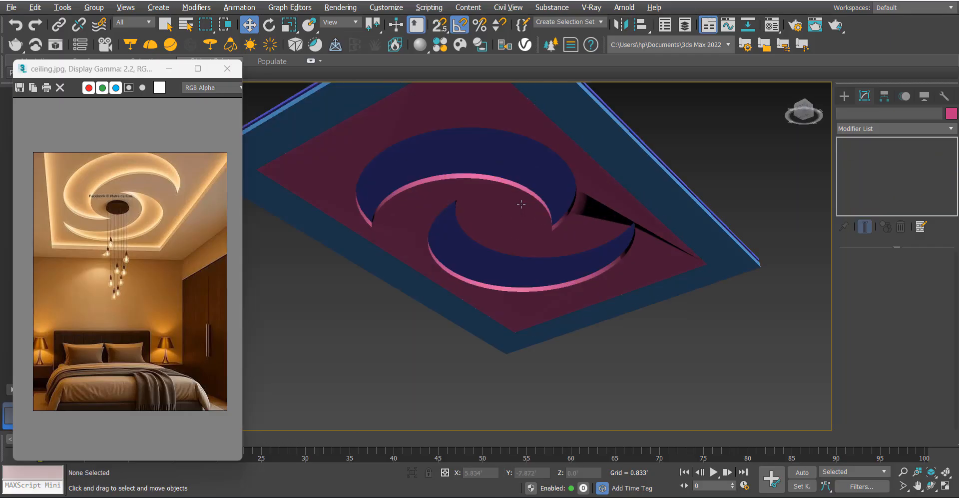
pyautogui.keyDown('alt'); pyautogui.moveTo(521, 204); pyautogui.dragTo(525, 174, button='middle'); pyautogui.keyUp('alt')
pyautogui.click(598, 195)
pyautogui.keyDown('alt'); pyautogui.moveTo(597, 196); pyautogui.dragTo(598, 204, button='middle'); pyautogui.keyUp('alt')
# Try to raise the panel rectangle's corner vertex in the front view.
pyautogui.click(867, 163)
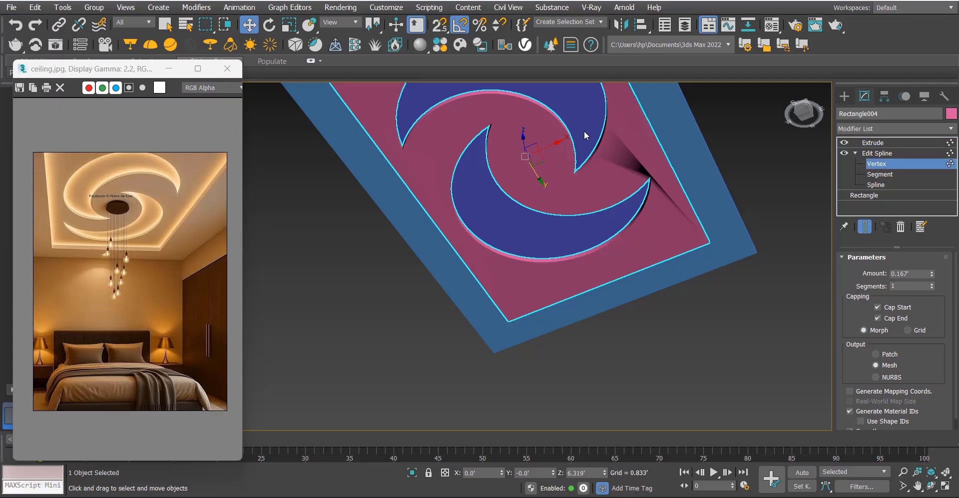
pyautogui.moveTo(630, 175); pyautogui.dragTo(625, 189, button='middle')
pyautogui.scroll(3, 643, 196)
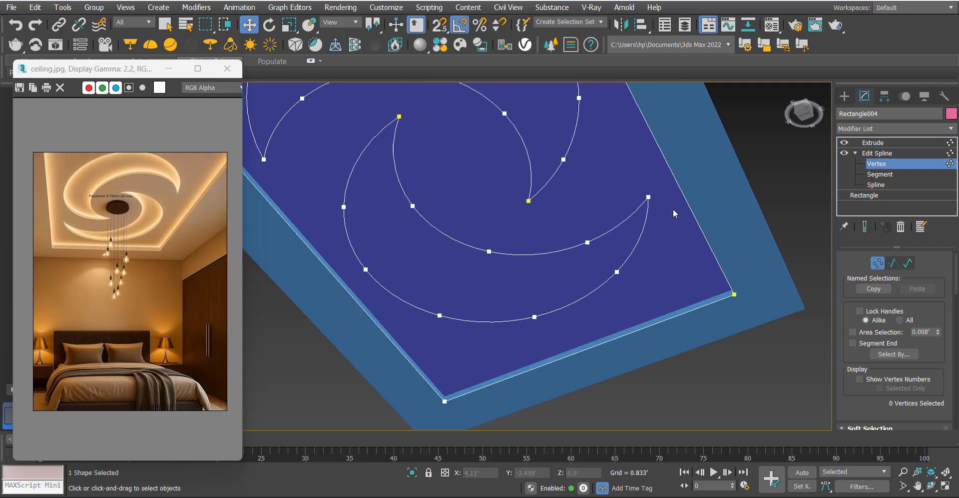
pyautogui.click(734, 294)
pyautogui.press('f')
pyautogui.moveTo(700, 288); pyautogui.dragTo(617, 286, button='middle')
pyautogui.press('F3')
pyautogui.scroll(10, 430, 251)
pyautogui.press('F3')
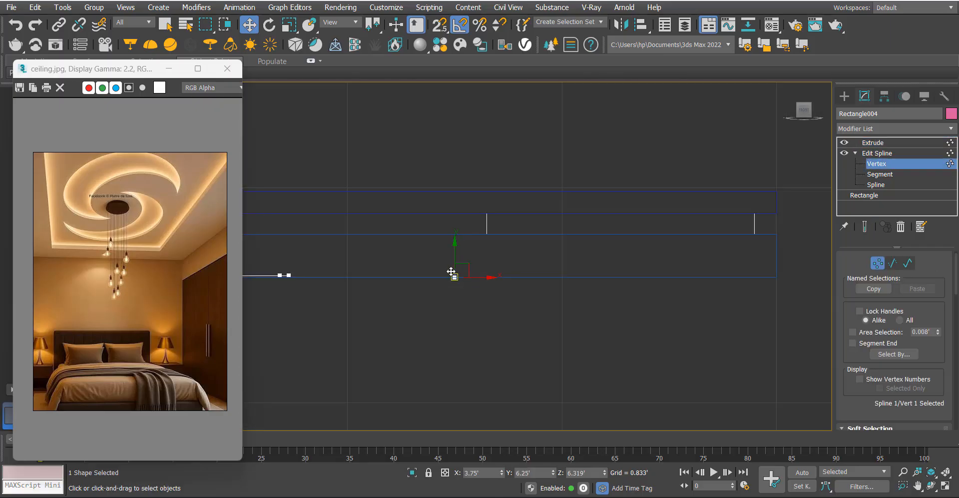
pyautogui.scroll(-6, 582, 271)
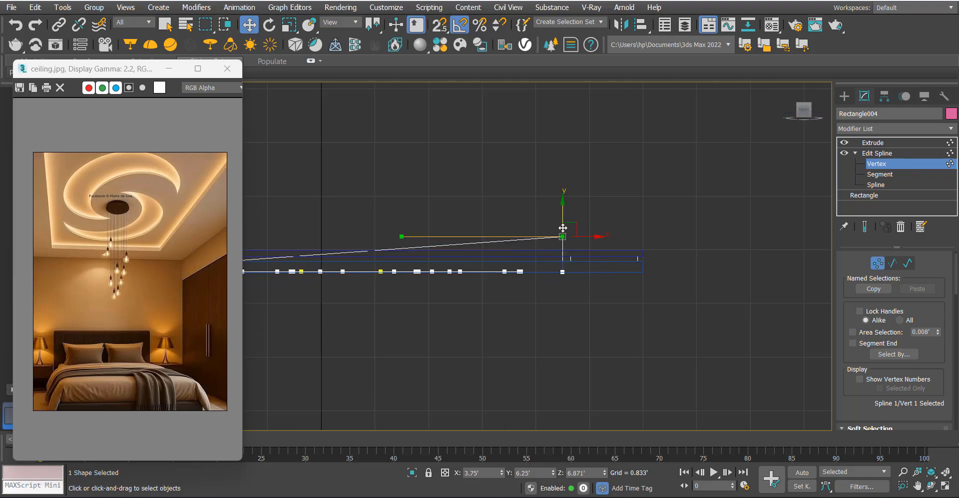
# Convert the rectangle's four outer corner vertices to the Corner type and return to the Extrude level.
pyautogui.keyDown('alt'); pyautogui.moveTo(563, 228); pyautogui.dragTo(477, 235, button='middle'); pyautogui.keyUp('alt')
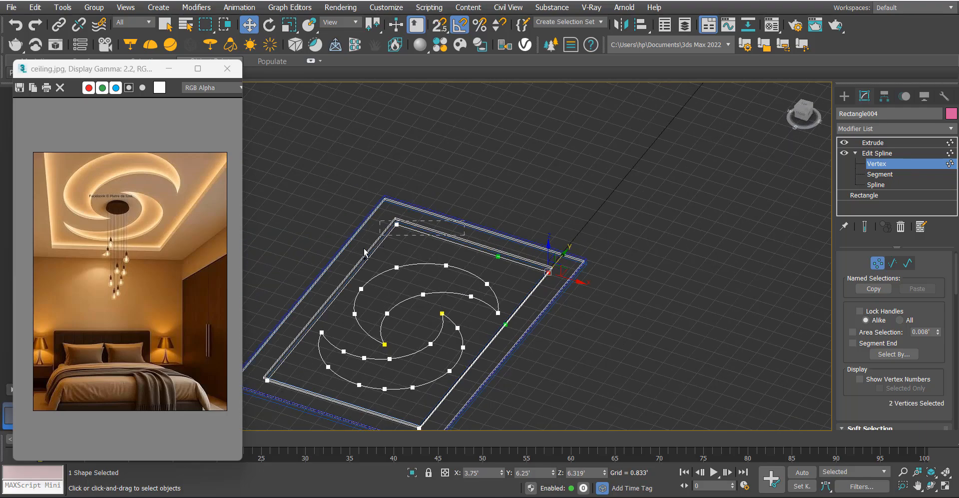
pyautogui.keyDown('alt'); pyautogui.moveTo(365, 251); pyautogui.dragTo(378, 227, button='middle'); pyautogui.keyUp('alt')
pyautogui.keyDown('ctrl'); pyautogui.moveTo(493, 346); pyautogui.dragTo(492, 344); pyautogui.keyUp('ctrl')
pyautogui.rightClick(547, 320)
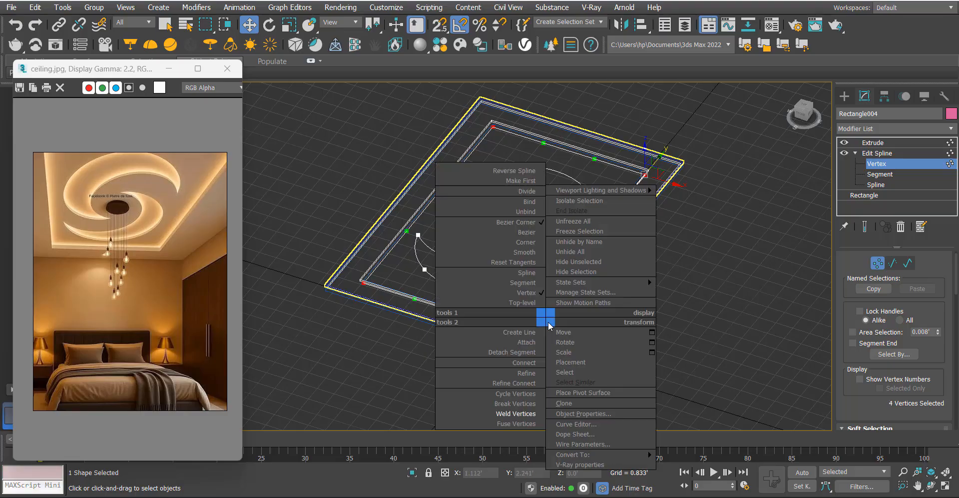
pyautogui.click(531, 242)
pyautogui.click(872, 143)
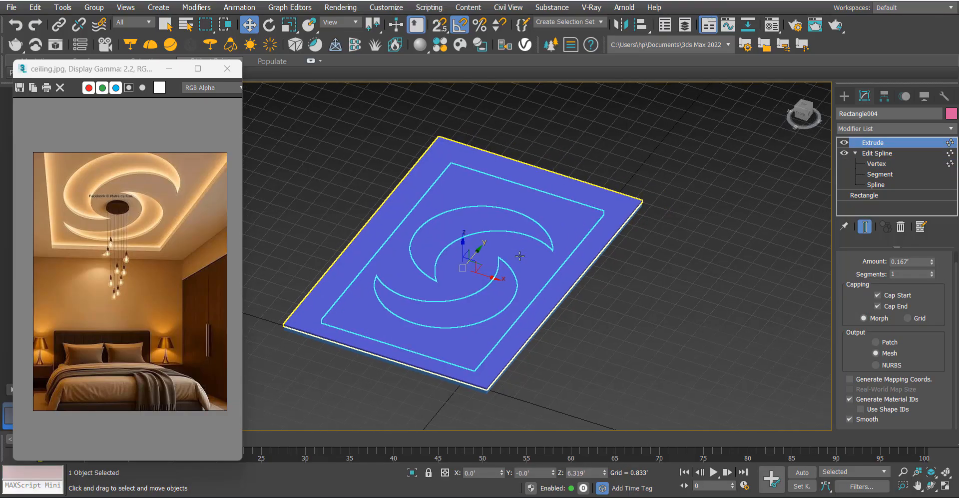
# Try adjusting the panel's Extrude amount while checking the dark shading beside the crescent tip from below.
pyautogui.scroll(5, 515, 246)
pyautogui.keyDown('alt'); pyautogui.moveTo(515, 246); pyautogui.dragTo(804, 292, button='middle'); pyautogui.keyUp('alt')
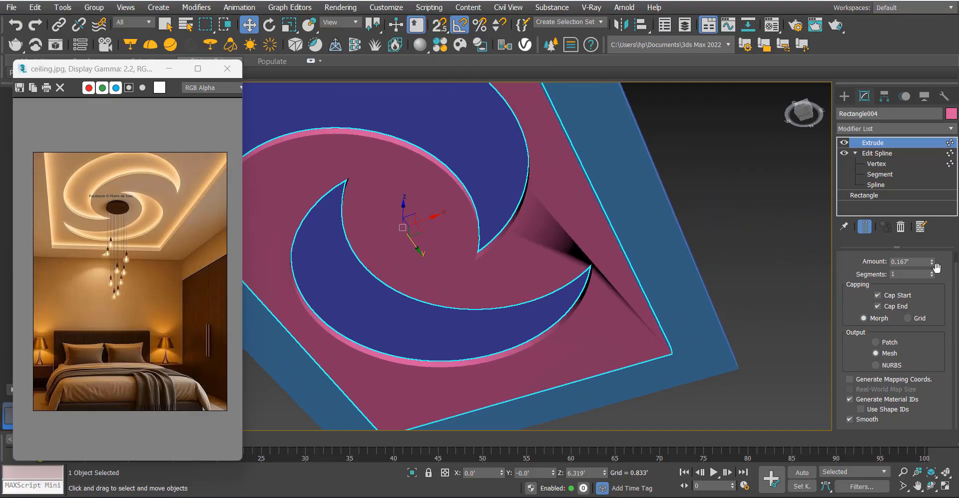
pyautogui.moveTo(932, 263)
pyautogui.mouseDown()
pyautogui.moveTo(932, 244)
pyautogui.moveTo(930, 264)
pyautogui.mouseUp()
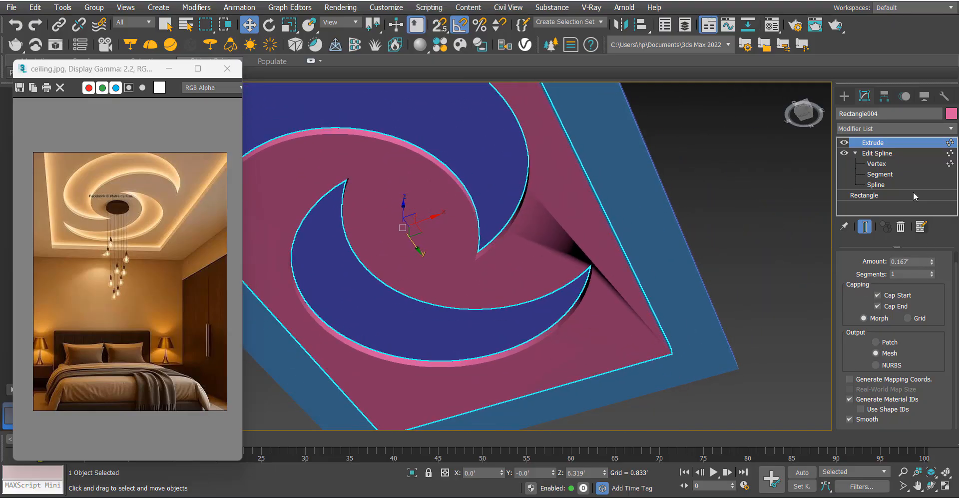
# Remove the panel's Extrude and select the tip vertex of the crescent nearest the panel's edge.
pyautogui.press('1')
pyautogui.press('1')
pyautogui.press('1')
pyautogui.scroll(5, 597, 265)
pyautogui.click(574, 275)
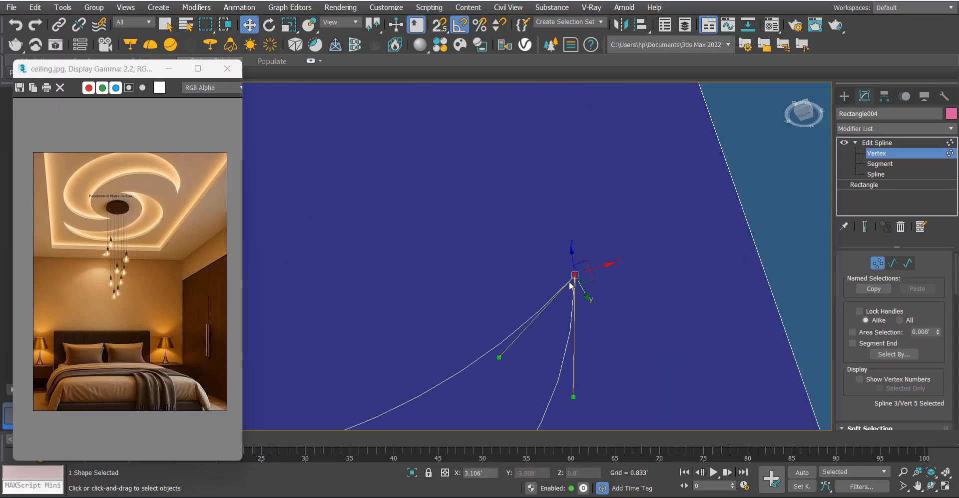
# Try moving the selected crescent tip vertex along Y in the top view.
pyautogui.press('t')
pyautogui.scroll(5, 418, 279)
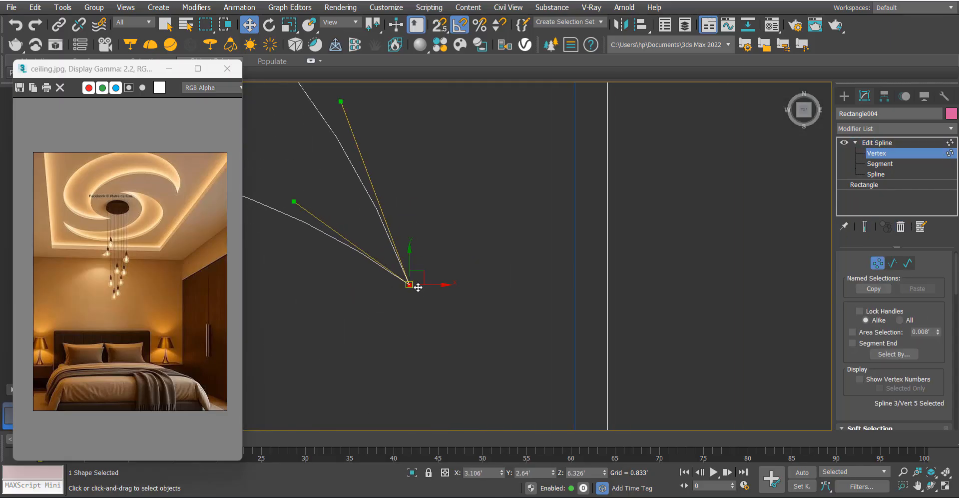
pyautogui.scroll(4, 402, 276)
pyautogui.click(457, 322)
pyautogui.click(448, 327)
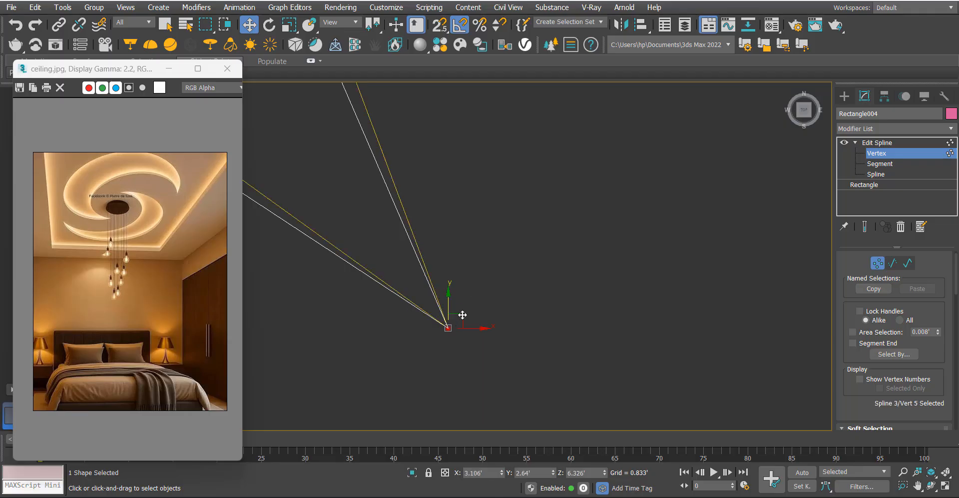
pyautogui.moveTo(463, 314); pyautogui.dragTo(462, 268)
pyautogui.hotkey('ctrl', 'z')
pyautogui.moveTo(464, 368); pyautogui.dragTo(409, 162, button='middle')
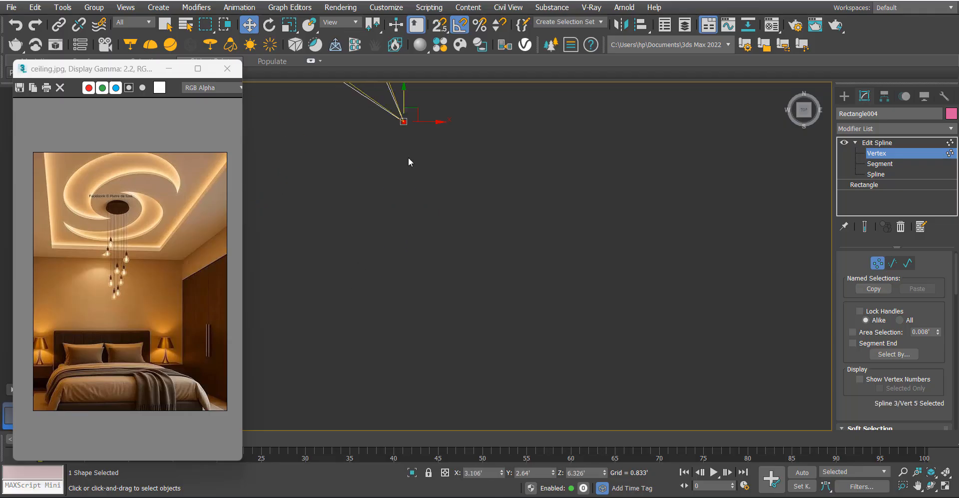
pyautogui.moveTo(416, 88); pyautogui.dragTo(457, 260, button='middle')
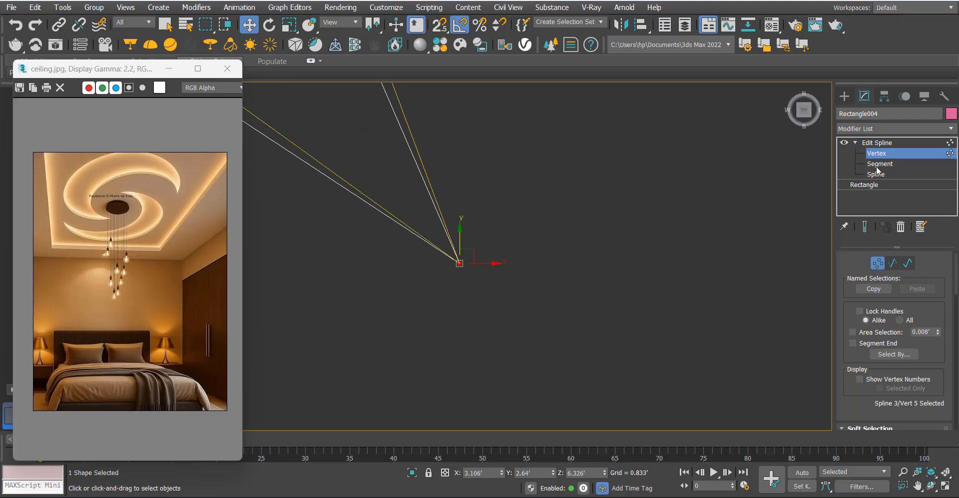
# Raise the whole panel spline clear of the border frame to a Z of 12.742'.
pyautogui.click(878, 142)
pyautogui.scroll(-5, 491, 286)
pyautogui.press('F3')
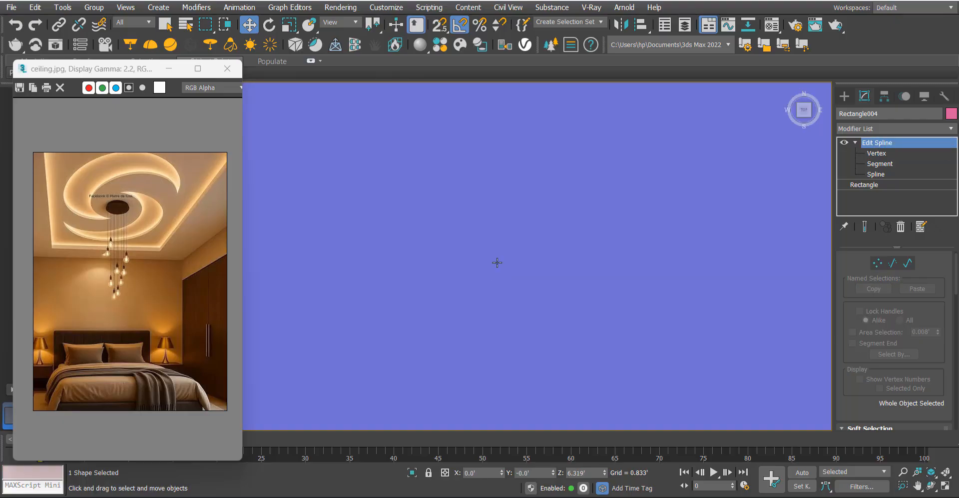
pyautogui.press('p')
pyautogui.scroll(-2, 474, 287)
pyautogui.scroll(-3, 487, 322)
pyautogui.moveTo(487, 322)
pyautogui.keyDown('alt'); pyautogui.mouseDown(button='middle')
pyautogui.moveTo(473, 266)
pyautogui.moveTo(452, 242)
pyautogui.mouseUp(button='middle'); pyautogui.keyUp('alt')
pyautogui.press('F3')
pyautogui.scroll(-5, 470, 268)
pyautogui.press('F3')
pyautogui.moveTo(457, 229); pyautogui.dragTo(466, 182)
pyautogui.press('z')
pyautogui.keyDown('alt'); pyautogui.moveTo(469, 236); pyautogui.dragTo(449, 277, button='middle'); pyautogui.keyUp('alt')
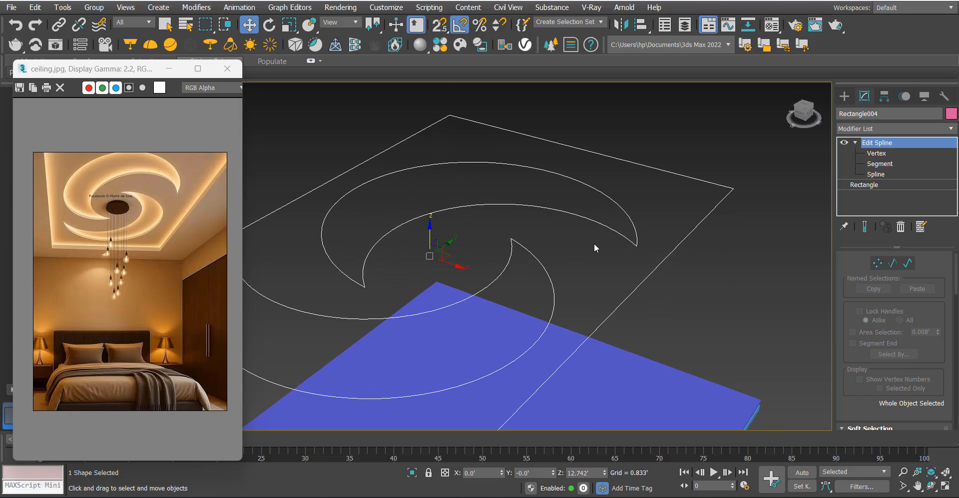
pyautogui.moveTo(594, 244)
pyautogui.keyDown('alt'); pyautogui.mouseDown(button='middle')
pyautogui.moveTo(613, 241)
pyautogui.moveTo(579, 243)
pyautogui.mouseUp(button='middle'); pyautogui.keyUp('alt')
# Apply Extrude to the raised panel spline with an amount of 0.167' and inspect the crescent tip's shading.
pyautogui.click(881, 130)
pyautogui.write('ex')
pyautogui.press('Return')
pyautogui.scroll(6, 632, 310)
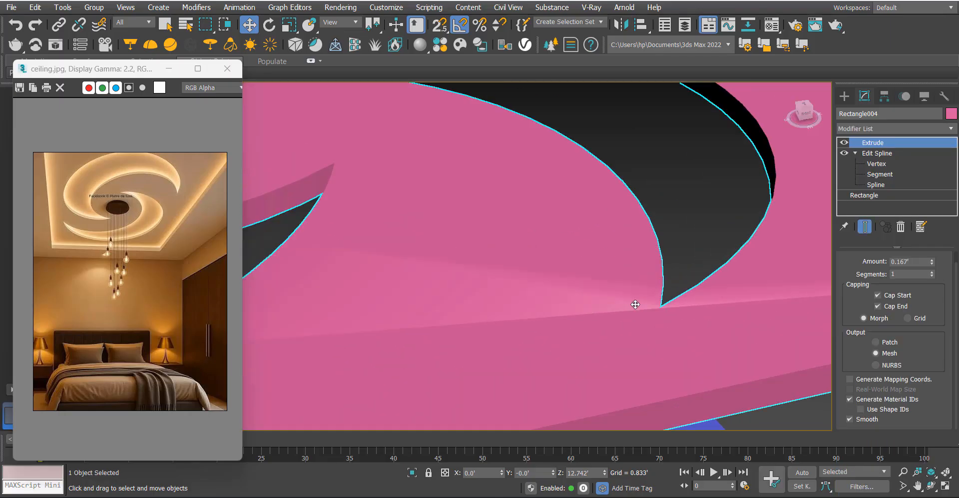
pyautogui.scroll(-6, 633, 305)
pyautogui.keyDown('alt'); pyautogui.moveTo(640, 304); pyautogui.dragTo(715, 297, button='middle'); pyautogui.keyUp('alt')
pyautogui.scroll(-3, 699, 295)
pyautogui.moveTo(627, 295)
pyautogui.mouseDown(button='middle')
pyautogui.moveTo(684, 291)
pyautogui.moveTo(619, 293)
pyautogui.mouseUp(button='middle')
pyautogui.scroll(5, 694, 287)
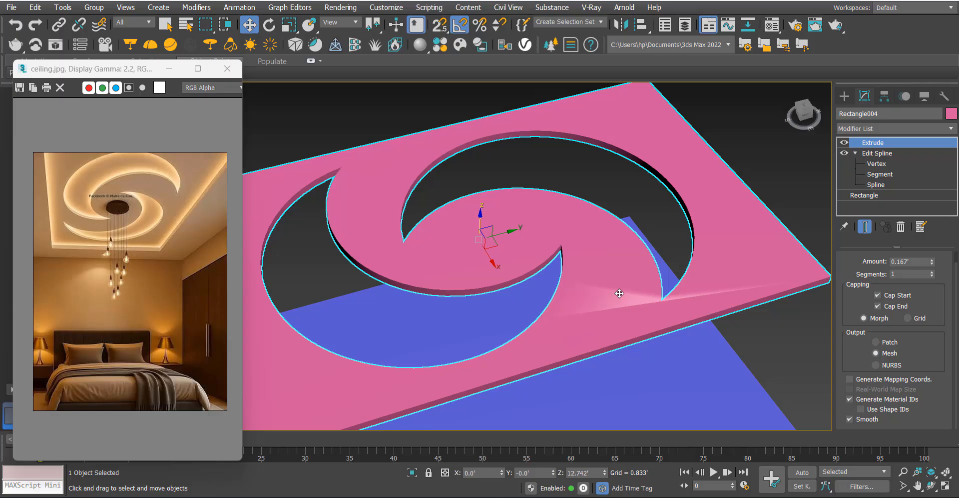
# With the extruded result shown, move the crescent tip vertex inward along X to 2.967'.
pyautogui.click(876, 163)
pyautogui.click(865, 226)
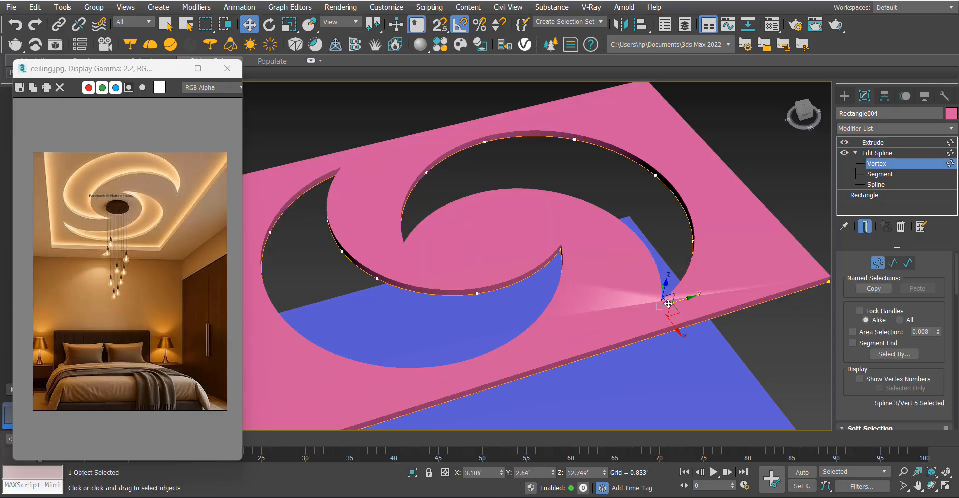
pyautogui.moveTo(666, 316); pyautogui.dragTo(665, 315)
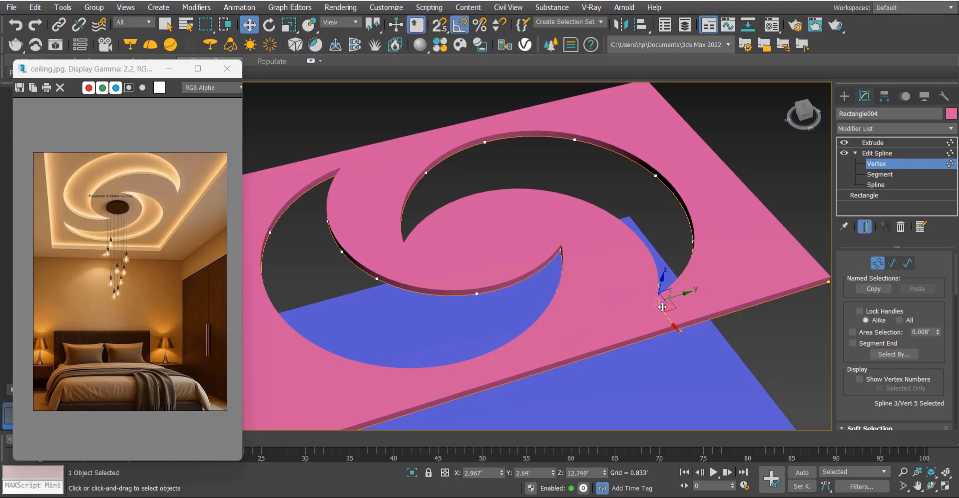
# Try converting the crescent tip vertex to Bezier and adjusting its tangent handle.
pyautogui.keyDown('alt'); pyautogui.moveTo(663, 307); pyautogui.dragTo(634, 290, button='middle'); pyautogui.keyUp('alt')
pyautogui.scroll(3, 670, 300)
pyautogui.rightClick(646, 281)
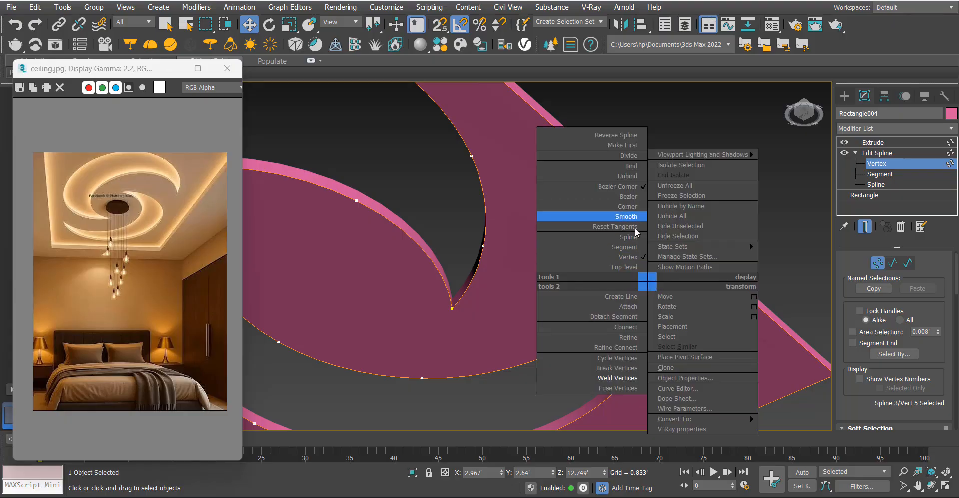
pyautogui.click(629, 197)
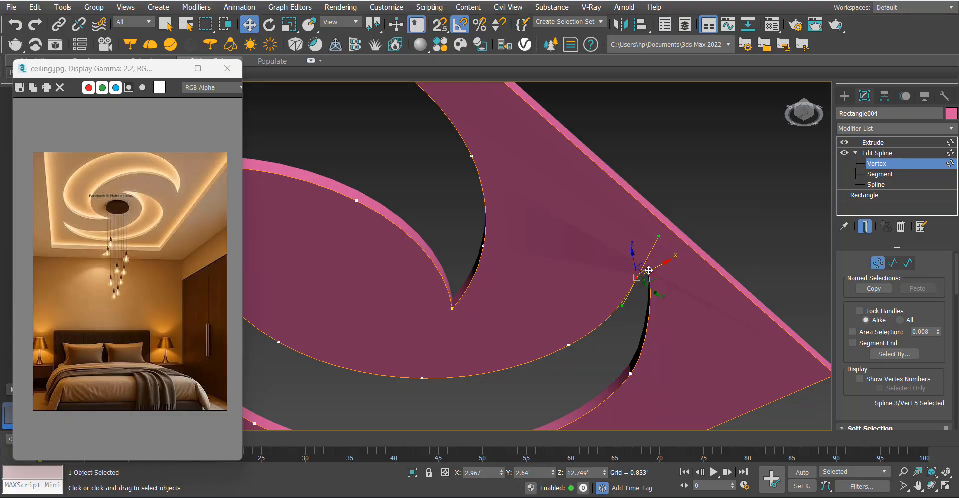
pyautogui.scroll(4, 648, 270)
pyautogui.moveTo(673, 190); pyautogui.dragTo(644, 255)
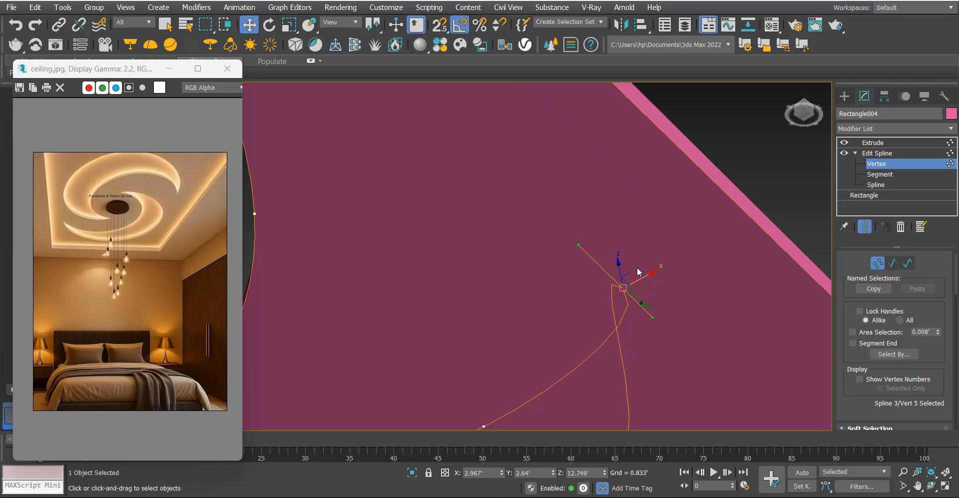
pyautogui.scroll(-5, 637, 272)
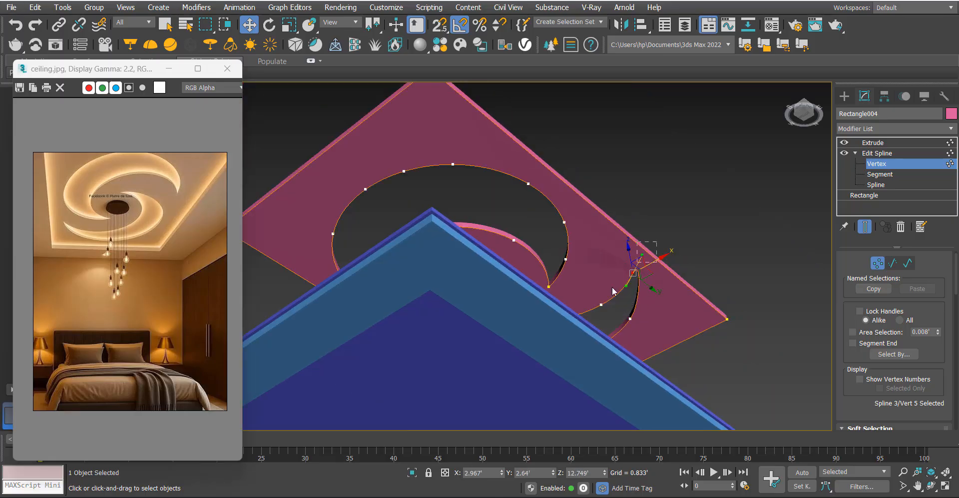
# Convert the crescent tip vertex to the Corner type and return to the Extrude level.
pyautogui.rightClick(638, 271)
pyautogui.click(618, 195)
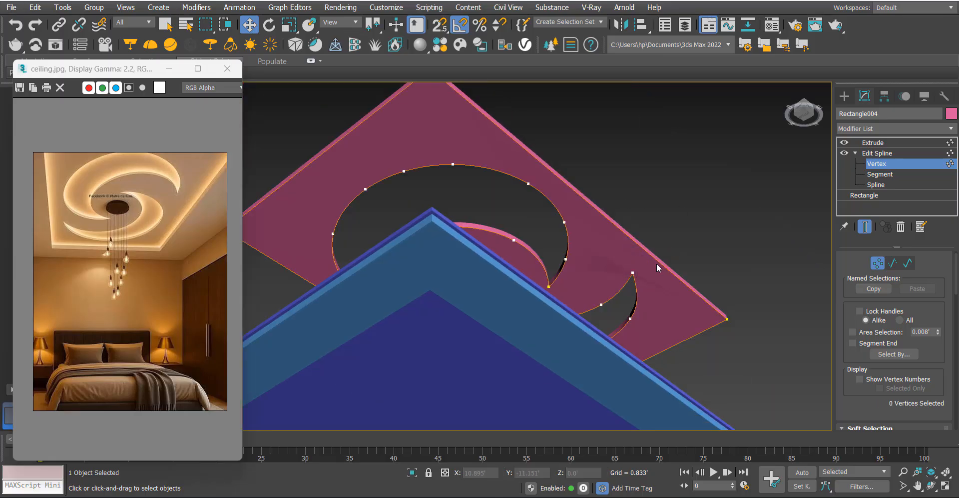
pyautogui.keyDown('alt'); pyautogui.moveTo(657, 263); pyautogui.dragTo(670, 349, button='middle'); pyautogui.keyUp('alt')
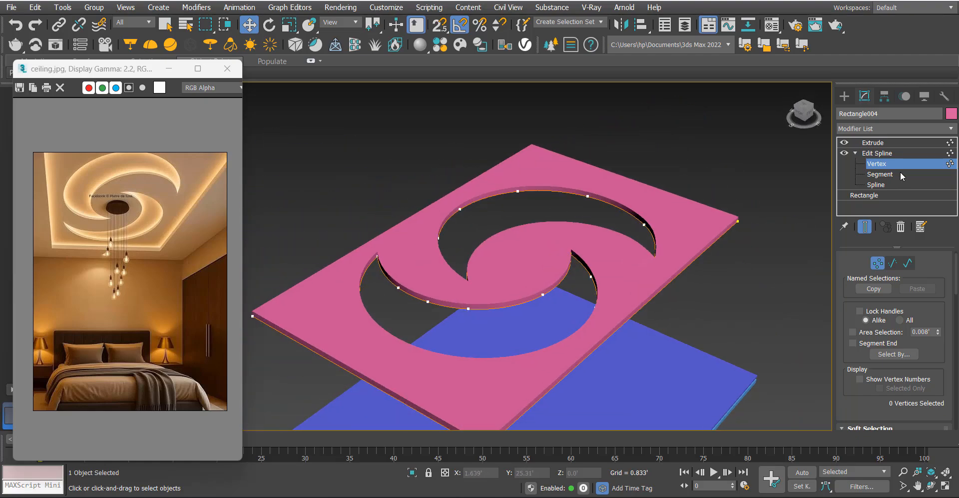
pyautogui.click(887, 144)
# Move the panel back down to the border frame in the front view, vertex-snapping it to a Z of 6.319'.
pyautogui.press('f')
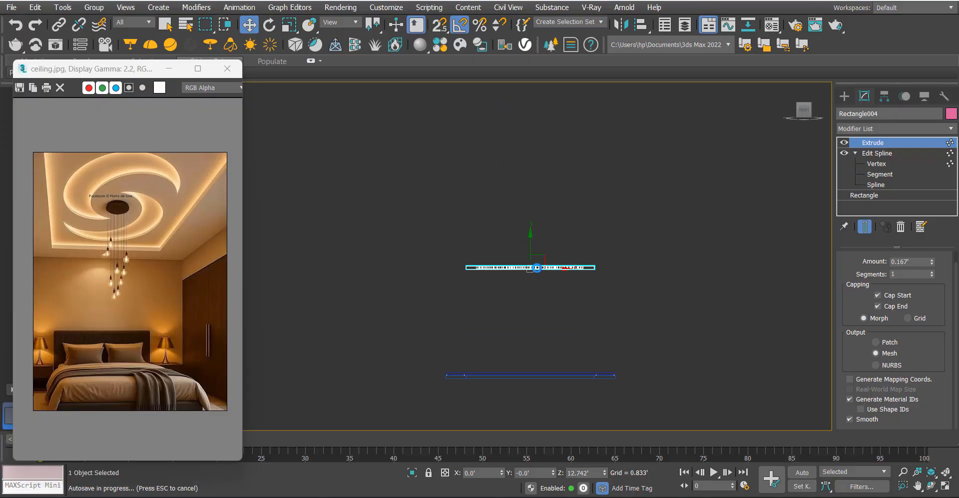
pyautogui.scroll(1, 536, 279)
pyautogui.moveTo(526, 257); pyautogui.dragTo(534, 211, button='middle')
pyautogui.moveTo(532, 204); pyautogui.dragTo(441, 404)
pyautogui.scroll(3, 439, 405)
pyautogui.press('s')
pyautogui.moveTo(467, 374); pyautogui.dragTo(479, 289, button='middle')
pyautogui.moveTo(467, 349)
pyautogui.mouseDown()
pyautogui.moveTo(449, 260)
pyautogui.moveTo(465, 227)
pyautogui.mouseUp()
pyautogui.press('s')
pyautogui.moveTo(556, 256)
pyautogui.mouseDown(button='middle')
pyautogui.moveTo(532, 277)
pyautogui.moveTo(542, 300)
pyautogui.moveTo(528, 280)
pyautogui.moveTo(541, 281)
pyautogui.moveTo(488, 281)
pyautogui.mouseUp(button='middle')
pyautogui.scroll(-5, 542, 300)
pyautogui.press('p')
pyautogui.scroll(1, 541, 282)
pyautogui.scroll(-3, 517, 279)
pyautogui.scroll(2, 461, 247)
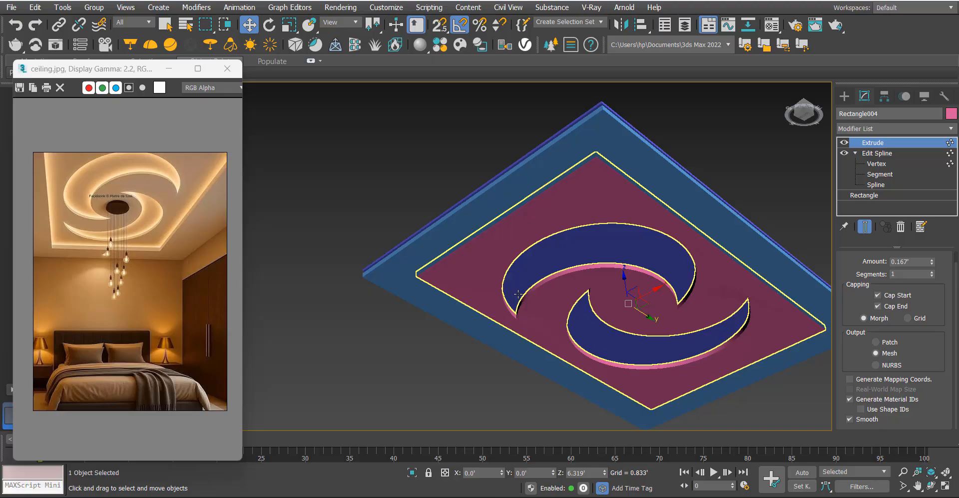
# Lower the outer border frame in the front view and vertex-snap its upper face to the panel's underside.
pyautogui.click(429, 290)
pyautogui.keyDown('alt'); pyautogui.moveTo(756, 260); pyautogui.dragTo(783, 263, button='middle'); pyautogui.keyUp('alt')
pyautogui.press('f')
pyautogui.press('F3')
pyautogui.scroll(2, 714, 260)
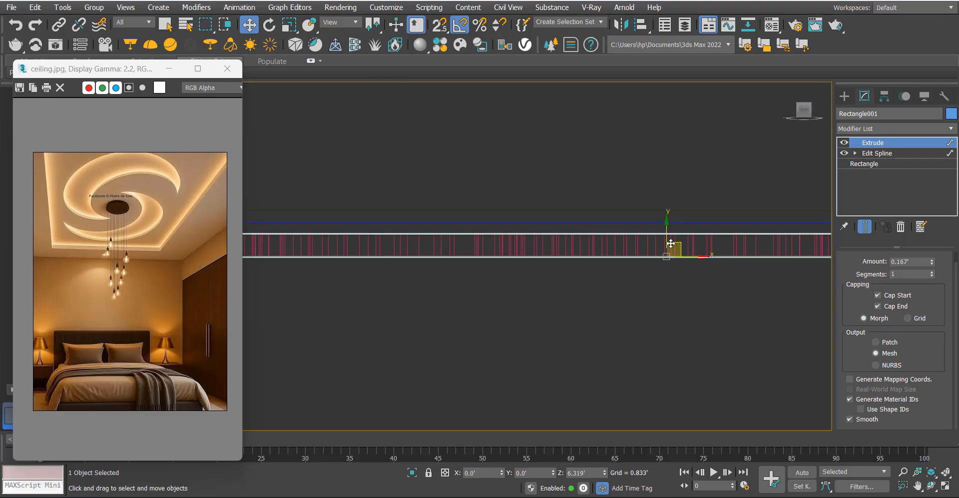
pyautogui.scroll(-1, 669, 245)
pyautogui.moveTo(667, 240); pyautogui.dragTo(668, 274)
pyautogui.moveTo(415, 271); pyautogui.dragTo(463, 271, button='middle')
pyautogui.press('s')
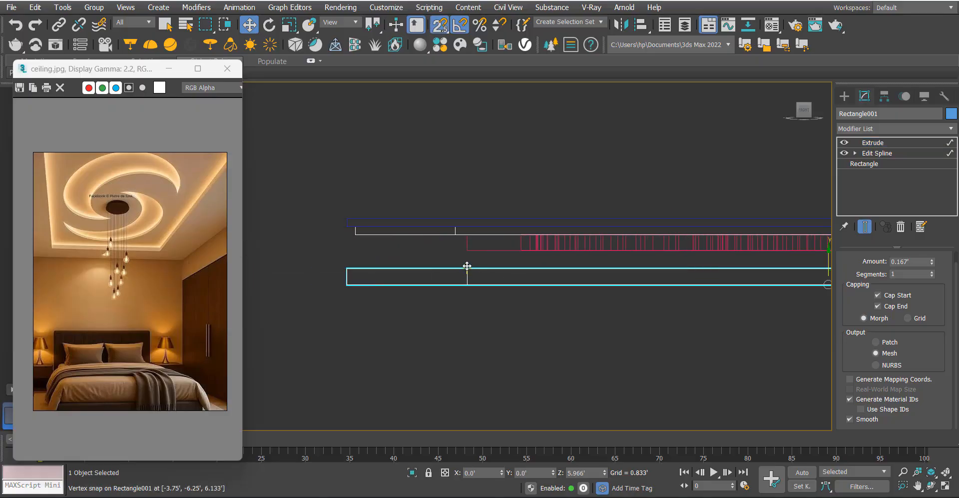
pyautogui.moveTo(467, 266)
pyautogui.mouseDown()
pyautogui.moveTo(455, 237)
pyautogui.moveTo(467, 251)
pyautogui.mouseUp()
# Snap the inset step frame down onto the outer border frame and increase its Extrude amount.
pyautogui.click(455, 233)
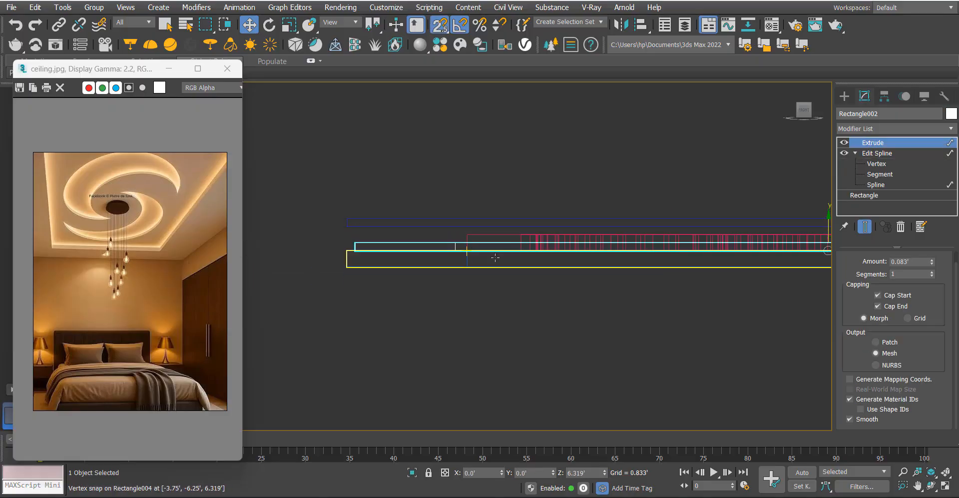
pyautogui.moveTo(932, 263); pyautogui.dragTo(931, 259)
pyautogui.press('s')
pyautogui.moveTo(677, 275)
pyautogui.mouseDown(button='middle')
pyautogui.moveTo(519, 269)
pyautogui.moveTo(462, 359)
pyautogui.moveTo(474, 358)
pyautogui.mouseUp(button='middle')
pyautogui.press('p')
pyautogui.press('F3')
pyautogui.scroll(-3, 519, 270)
# Scale the panel thinner vertically and raise it within the stepped frame to a Z of 6.425' in the front view.
pyautogui.click(370, 289)
pyautogui.scroll(4, 456, 238)
pyautogui.click(457, 237)
pyautogui.press('z')
pyautogui.keyDown('alt'); pyautogui.moveTo(523, 273); pyautogui.dragTo(558, 280, button='middle'); pyautogui.keyUp('alt')
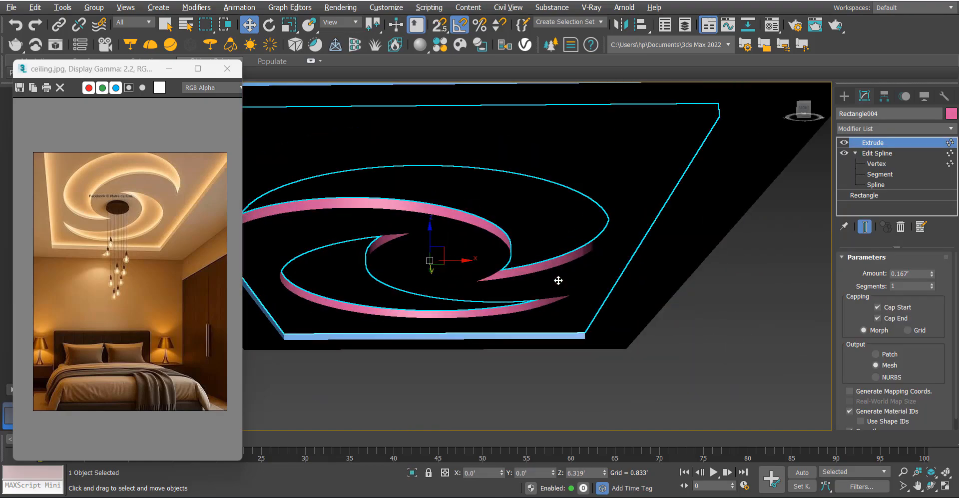
pyautogui.moveTo(429, 259); pyautogui.dragTo(503, 305, button='middle')
pyautogui.press('f')
pyautogui.press('z')
pyautogui.press('F3')
pyautogui.scroll(3, 452, 259)
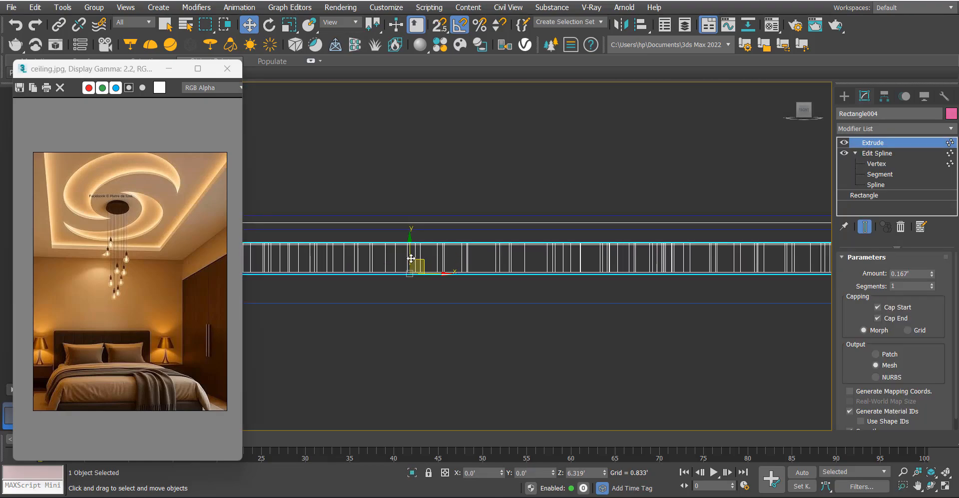
pyautogui.press('r')
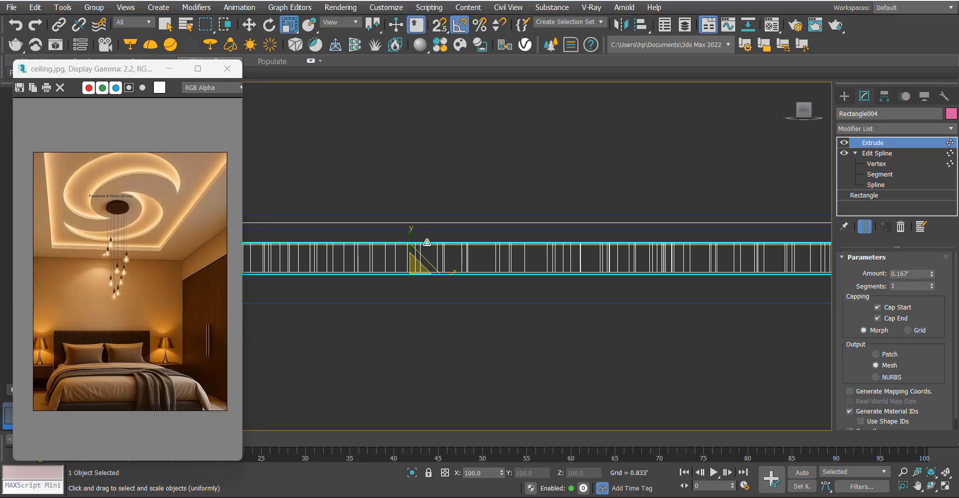
pyautogui.moveTo(411, 234)
pyautogui.mouseDown()
pyautogui.moveTo(412, 257)
pyautogui.moveTo(415, 229)
pyautogui.mouseUp()
pyautogui.press('w')
pyautogui.scroll(-1, 437, 249)
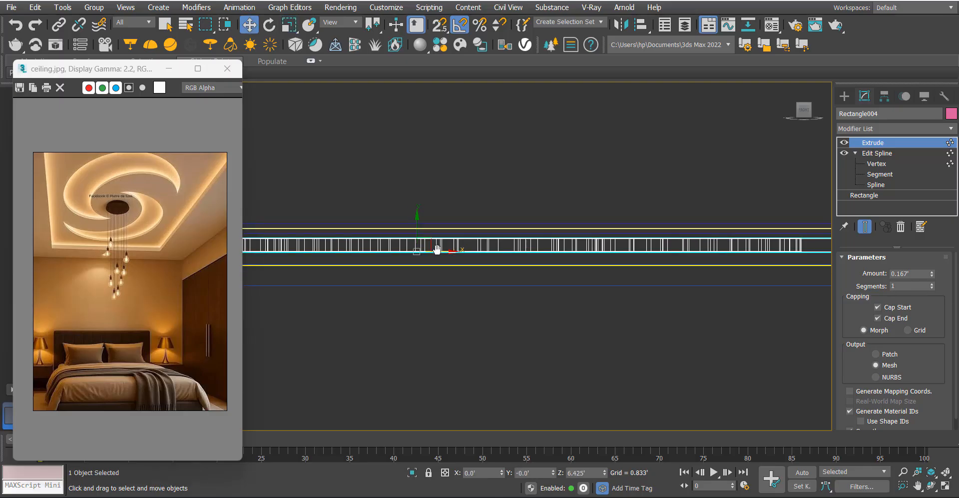
# Examine the ceiling in perspective from below, checking the panel's gap and crescent cutouts.
pyautogui.press('p')
pyautogui.scroll(-2, 440, 251)
pyautogui.keyDown('alt'); pyautogui.moveTo(439, 252); pyautogui.dragTo(475, 299, button='middle'); pyautogui.keyUp('alt')
pyautogui.click(474, 299)
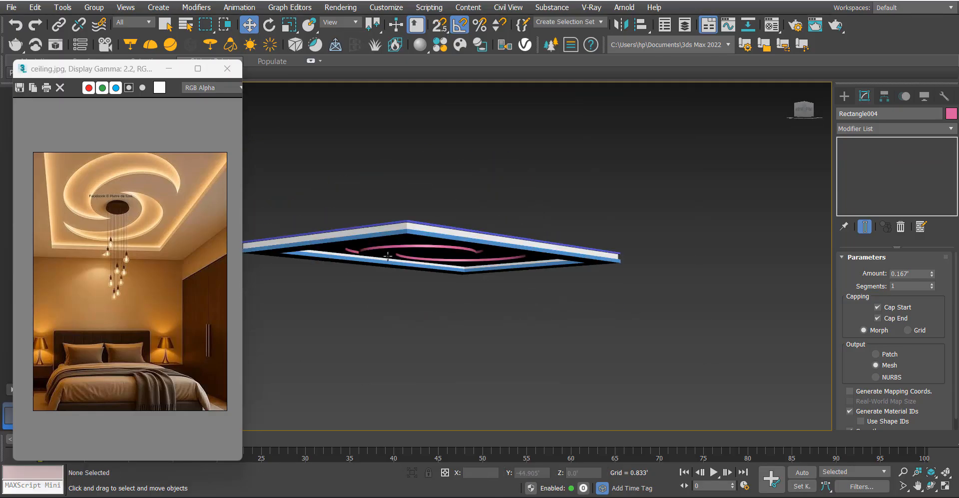
pyautogui.scroll(3, 398, 244)
pyautogui.scroll(-3, 462, 258)
pyautogui.keyDown('alt'); pyautogui.moveTo(398, 245); pyautogui.dragTo(550, 217, button='middle'); pyautogui.keyUp('alt')
pyautogui.scroll(3, 506, 277)
pyautogui.keyDown('alt'); pyautogui.moveTo(506, 277); pyautogui.dragTo(509, 251, button='middle'); pyautogui.keyUp('alt')
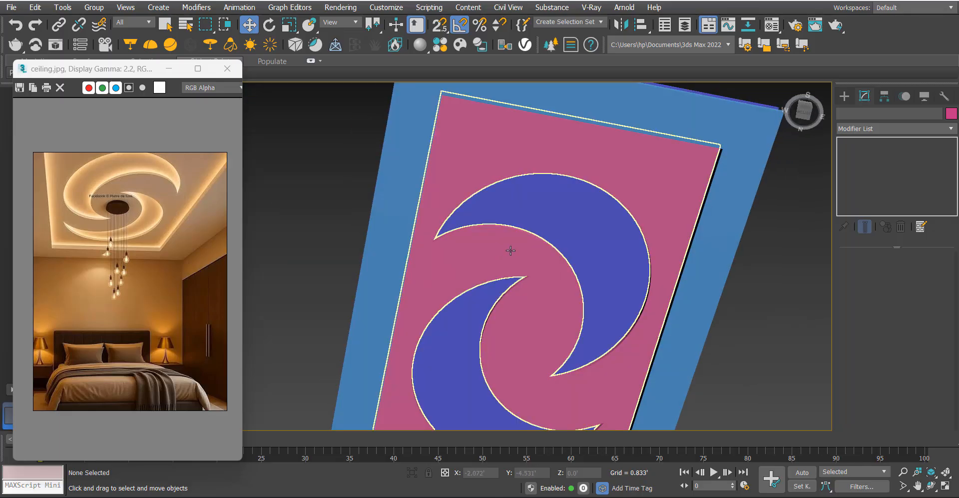
# Select the panel, display it in the top wireframe view and close the ceiling.jpg reference window.
pyautogui.click(507, 250)
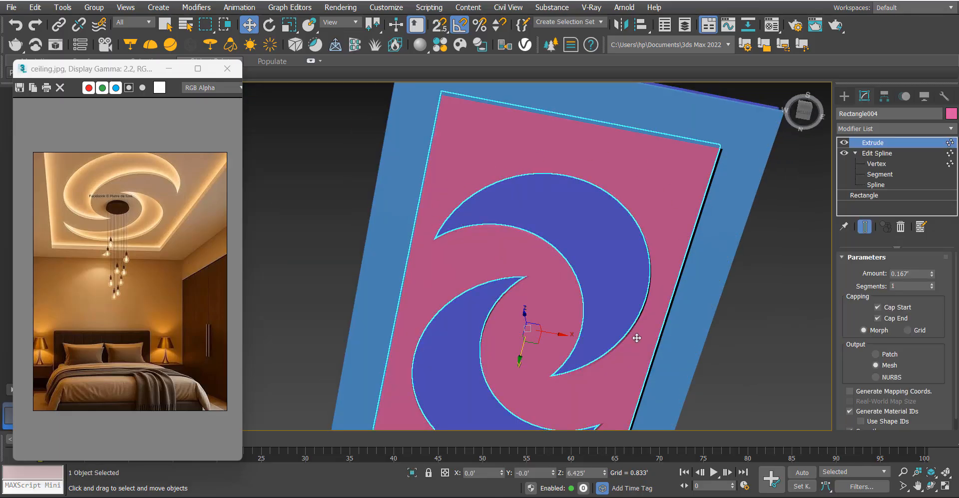
pyautogui.moveTo(523, 293); pyautogui.dragTo(546, 217, button='middle')
pyautogui.hotkey('alt', 't')
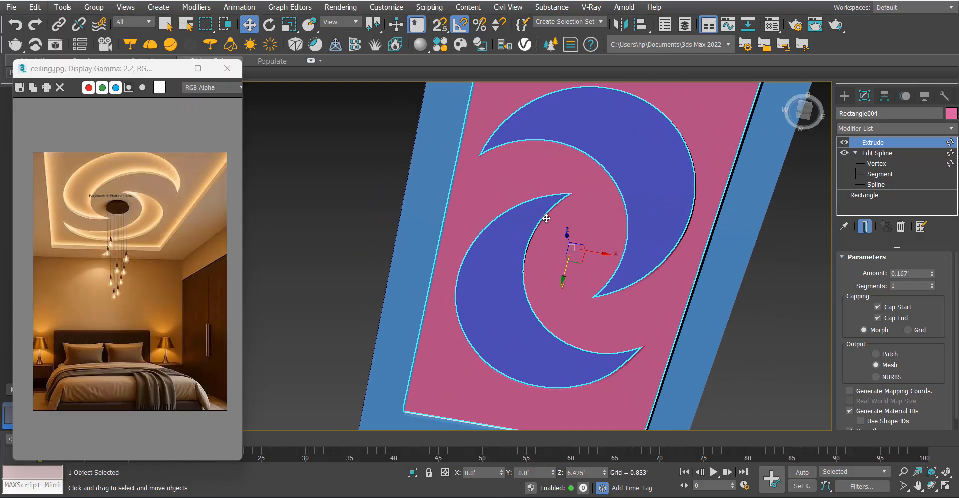
pyautogui.press('t')
pyautogui.scroll(3, 79, 198)
pyautogui.scroll(-3, 101, 218)
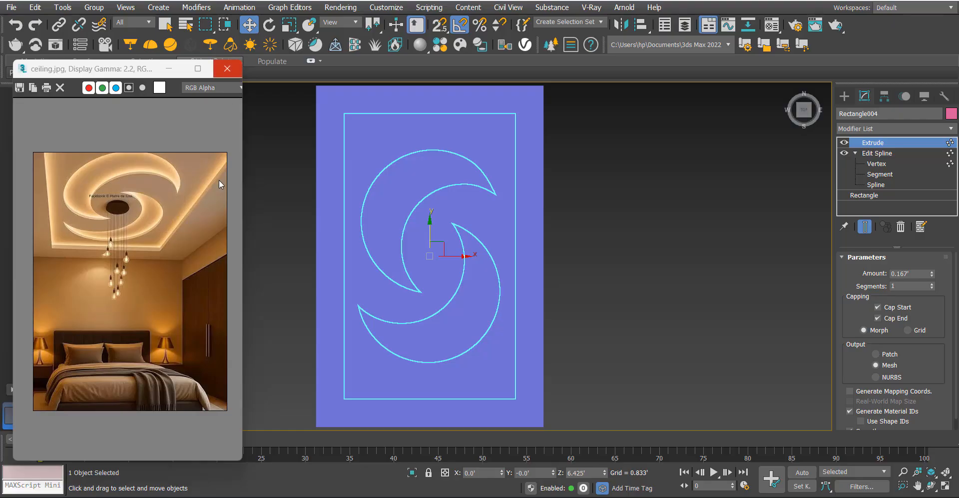
pyautogui.click(227, 69)
pyautogui.press('F3')
pyautogui.moveTo(427, 211); pyautogui.dragTo(483, 197, button='middle')
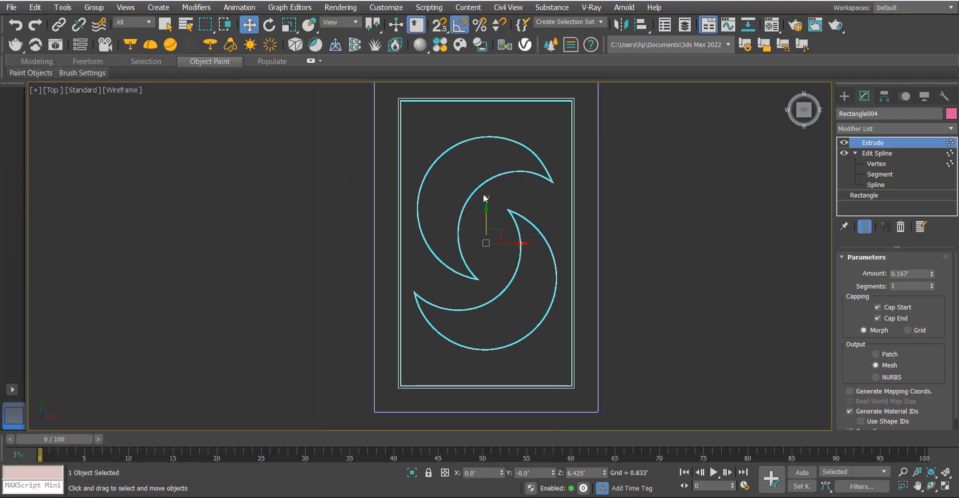
# Clone the panel as a Copy and delete the outer rectangle spline from the clone, keeping its two crescent splines.
pyautogui.hotkey('ctrl', 'v')
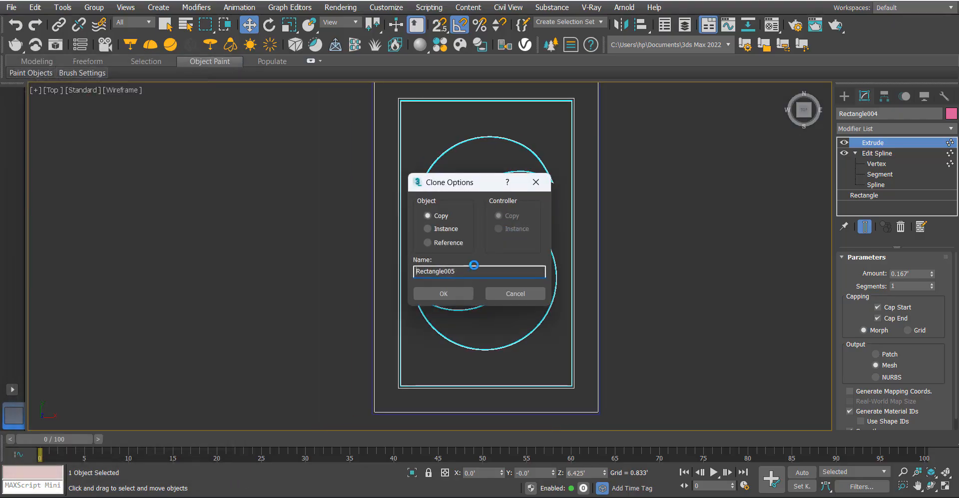
pyautogui.click(447, 296)
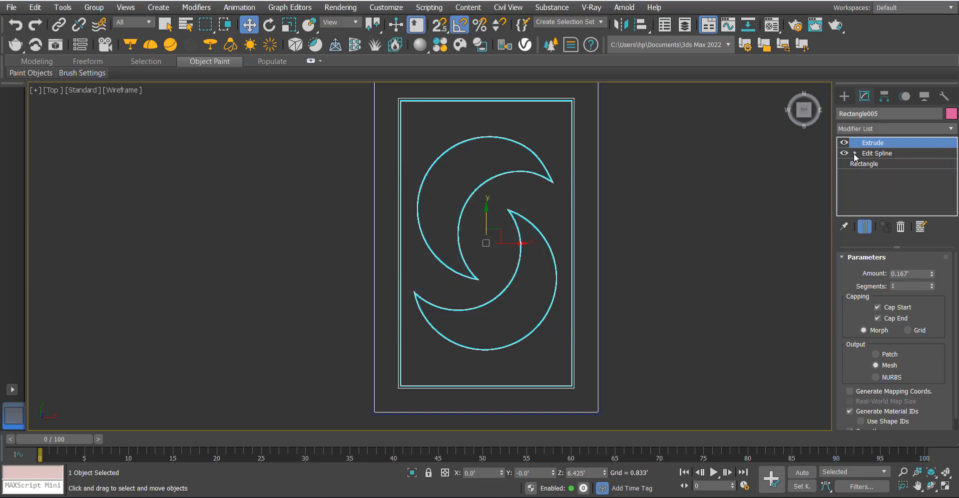
pyautogui.click(875, 185)
pyautogui.moveTo(628, 91); pyautogui.dragTo(536, 115)
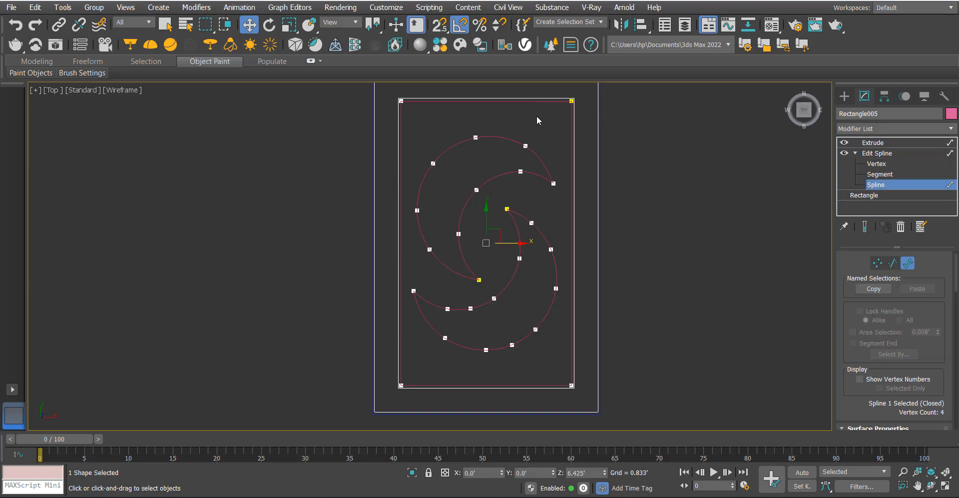
pyautogui.click(544, 124)
pyautogui.moveTo(570, 254); pyautogui.dragTo(571, 254)
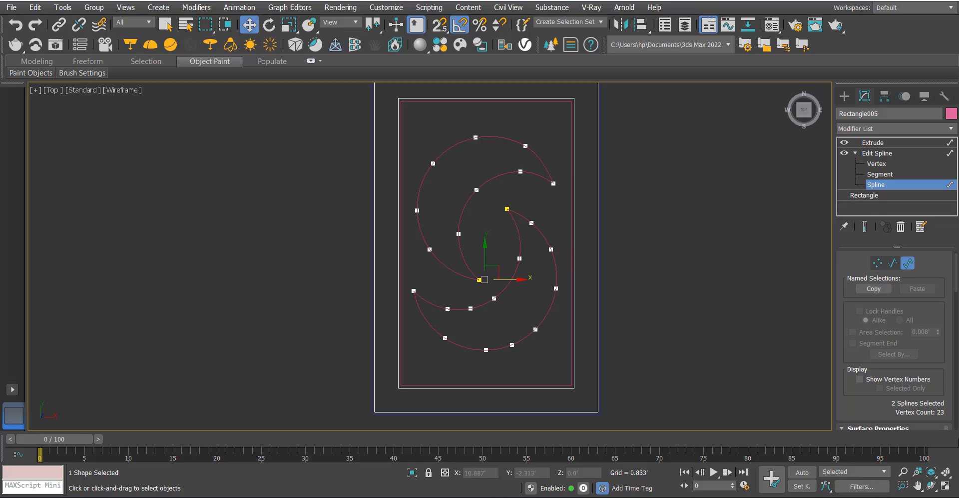
# Outline the lower crescent spline inward by about 0.143' and delete the original outer spline.
pyautogui.scroll(-20, 862, 398)
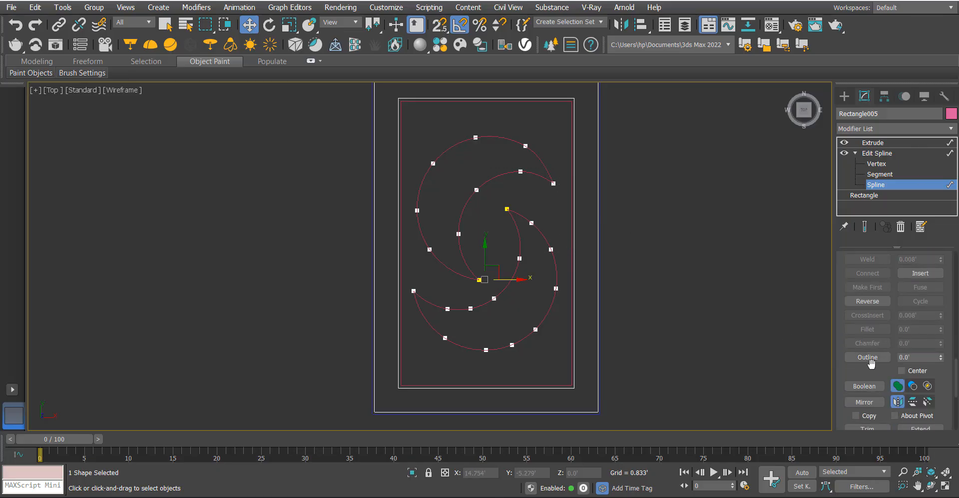
pyautogui.click(869, 358)
pyautogui.scroll(6, 507, 174)
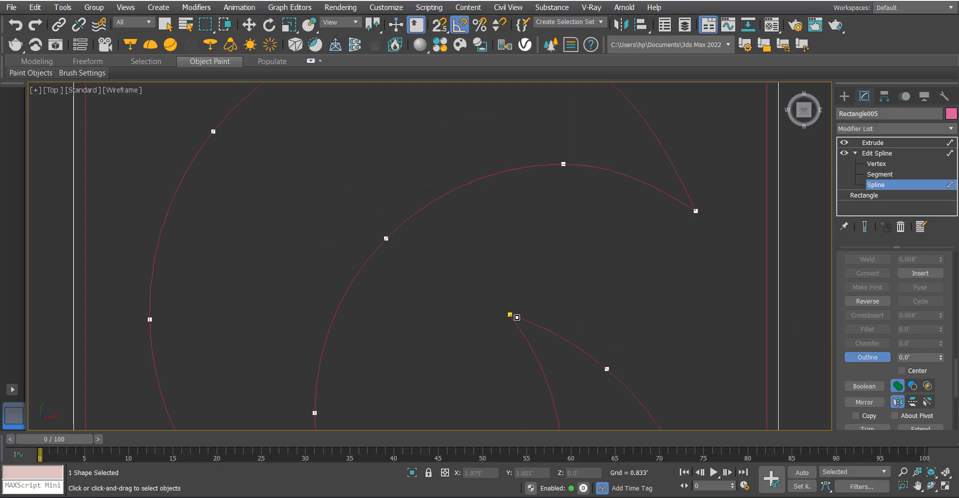
pyautogui.scroll(-8, 529, 317)
pyautogui.scroll(5, 530, 317)
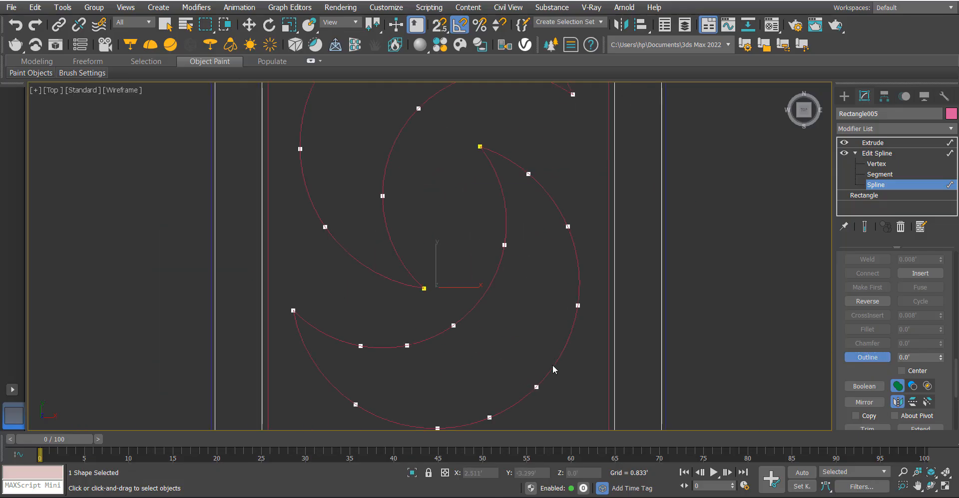
pyautogui.moveTo(547, 358); pyautogui.dragTo(549, 358)
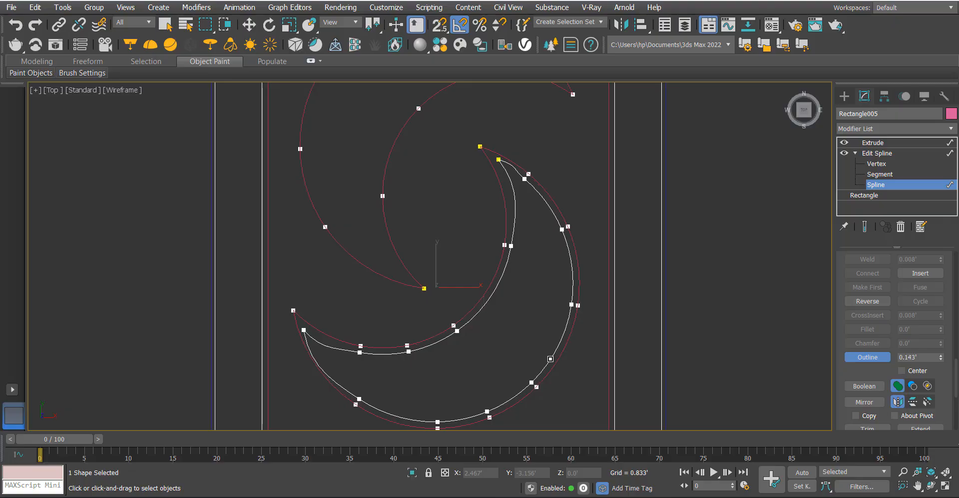
pyautogui.scroll(4, 302, 340)
pyautogui.scroll(-4, 426, 312)
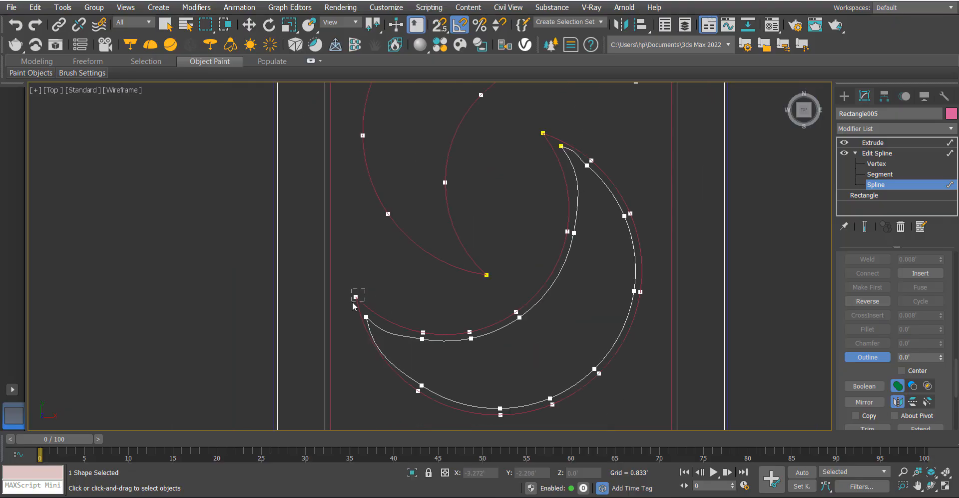
pyautogui.press('Delete')
# Move both tip vertices of the inset lower crescent outward to even the gap, and return to the Extrude level.
pyautogui.moveTo(410, 288); pyautogui.dragTo(424, 267, button='middle')
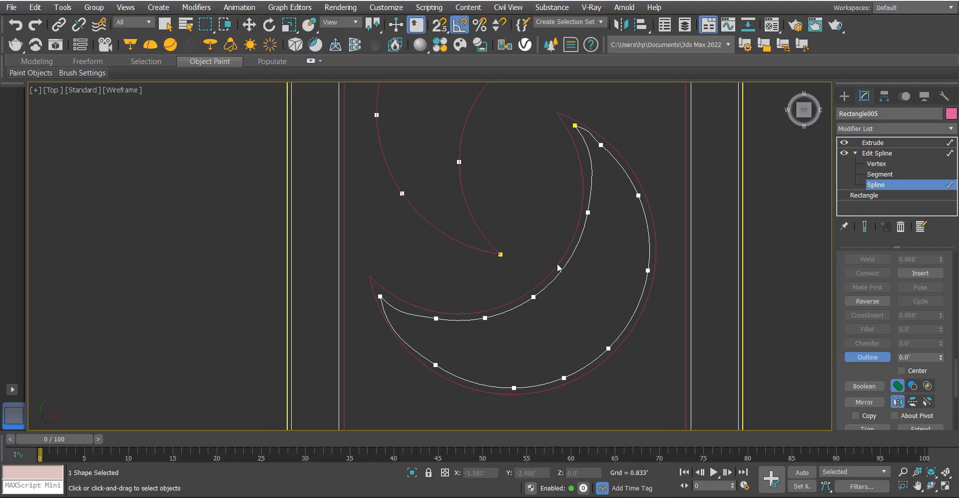
pyautogui.click(872, 161)
pyautogui.scroll(6, 581, 110)
pyautogui.moveTo(580, 110); pyautogui.dragTo(552, 170)
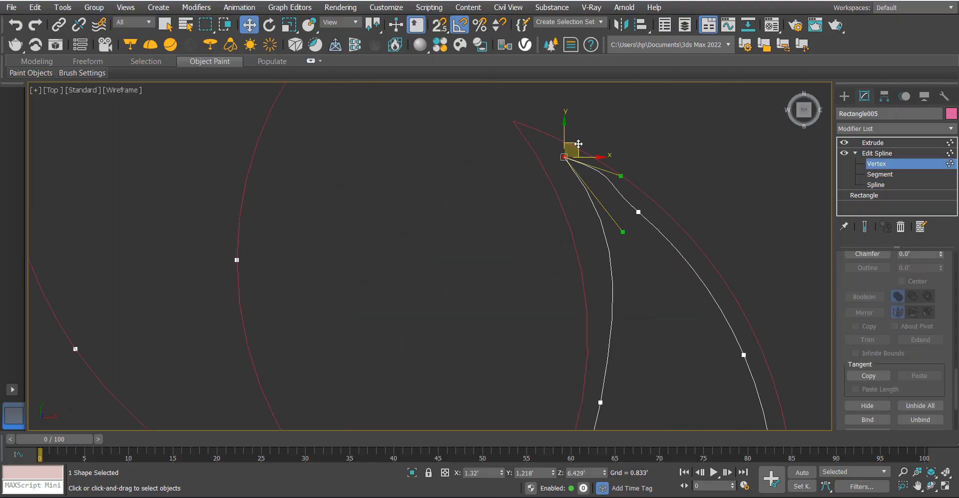
pyautogui.moveTo(578, 143); pyautogui.dragTo(565, 150)
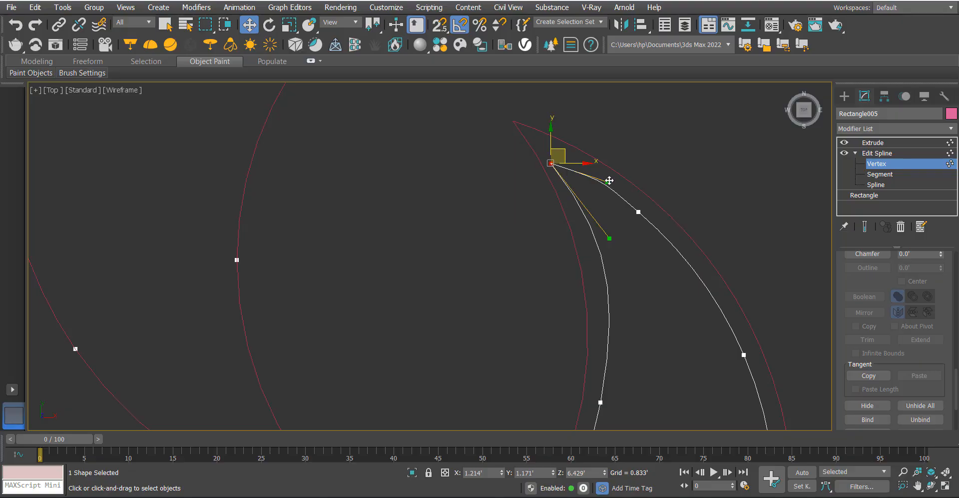
pyautogui.scroll(-5, 601, 181)
pyautogui.scroll(6, 592, 162)
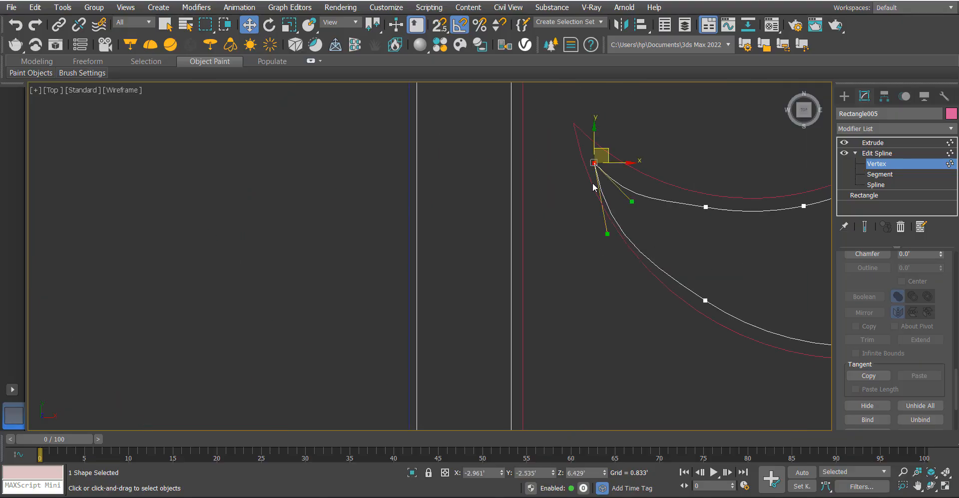
pyautogui.moveTo(610, 155); pyautogui.dragTo(607, 141)
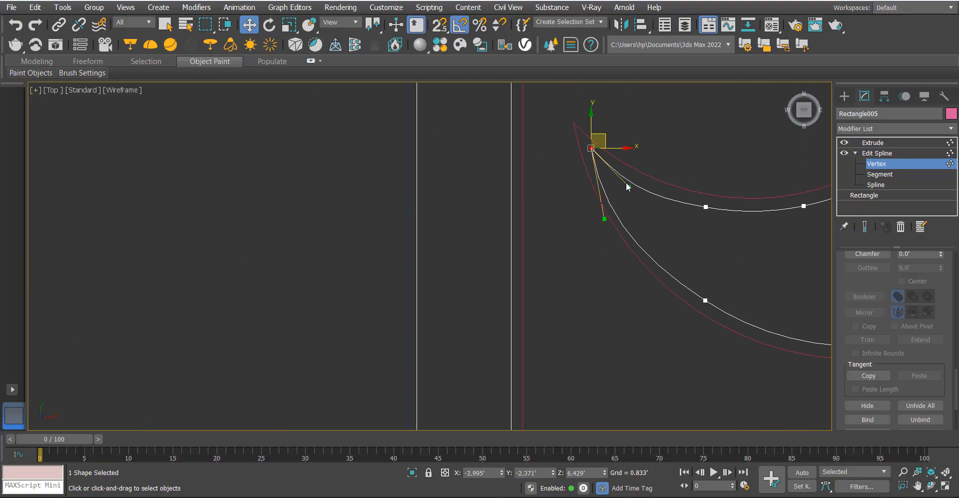
pyautogui.moveTo(633, 186); pyautogui.dragTo(633, 186)
pyautogui.scroll(-4, 595, 259)
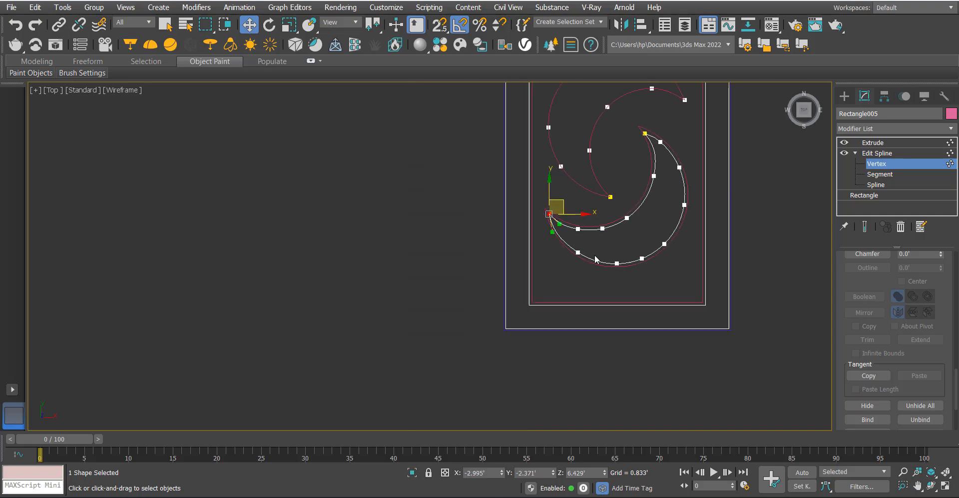
pyautogui.click(873, 142)
pyautogui.moveTo(681, 145); pyautogui.dragTo(658, 230, button='middle')
# Outline the upper crescent spline inward by a similar small gap and delete its original outer spline.
pyautogui.click(883, 184)
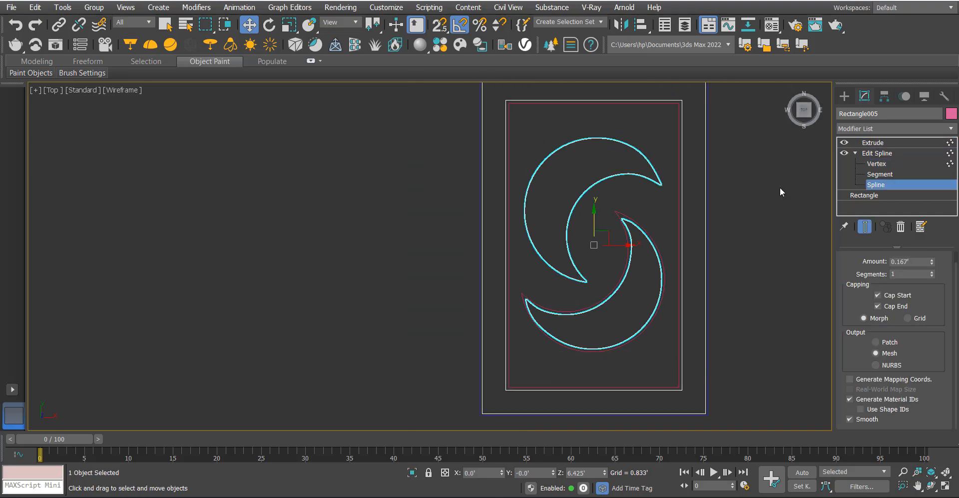
pyautogui.scroll(4, 668, 248)
pyautogui.scroll(-5, 913, 339)
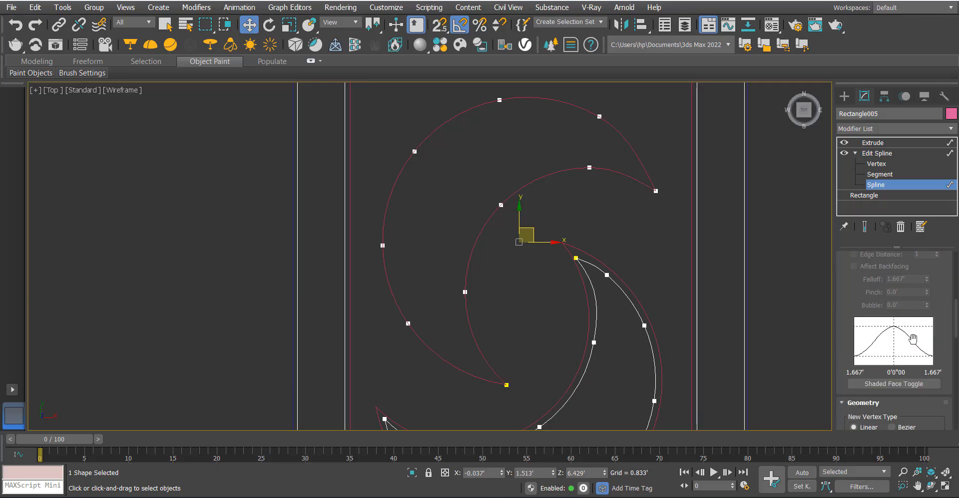
pyautogui.scroll(-10, 913, 339)
pyautogui.click(867, 356)
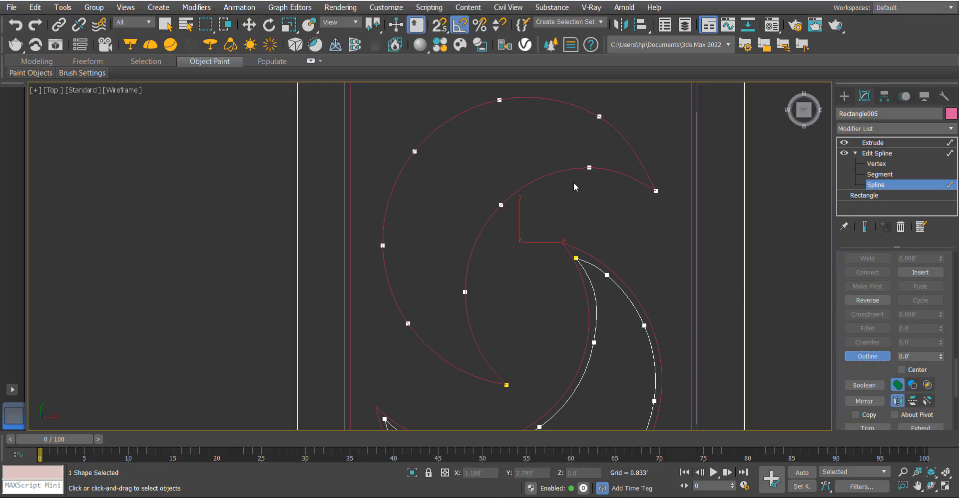
pyautogui.moveTo(567, 172); pyautogui.dragTo(569, 164)
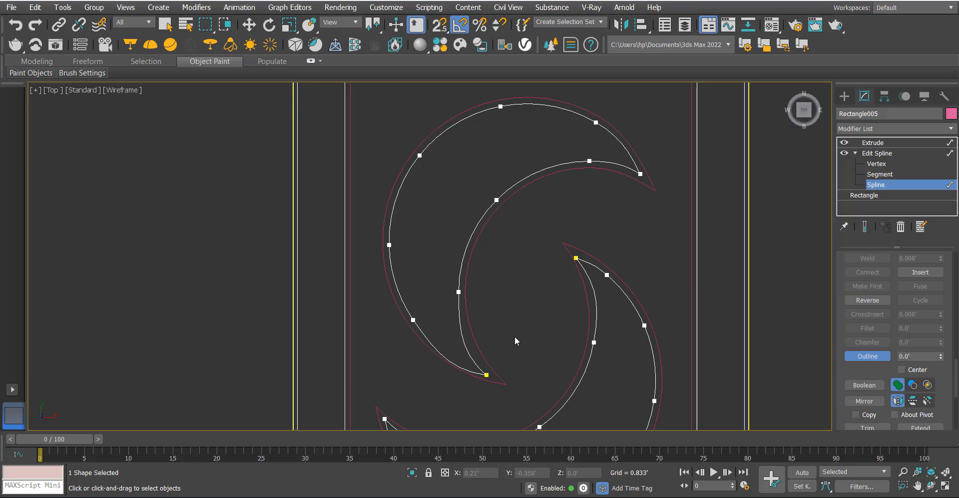
# Adjust both tip vertices of the inset upper crescent toward the cutout's points and return to the Extrude level.
pyautogui.scroll(4, 489, 353)
pyautogui.moveTo(489, 353); pyautogui.dragTo(522, 280, button='middle')
pyautogui.press('1')
pyautogui.moveTo(570, 281); pyautogui.dragTo(487, 346)
pyautogui.scroll(2, 525, 317)
pyautogui.moveTo(524, 313); pyautogui.dragTo(539, 310)
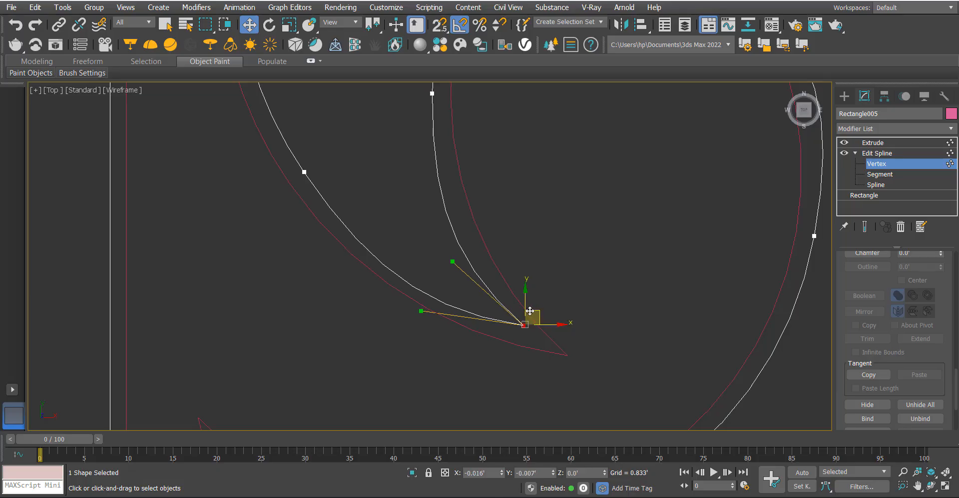
pyautogui.scroll(-5, 528, 320)
pyautogui.scroll(5, 586, 275)
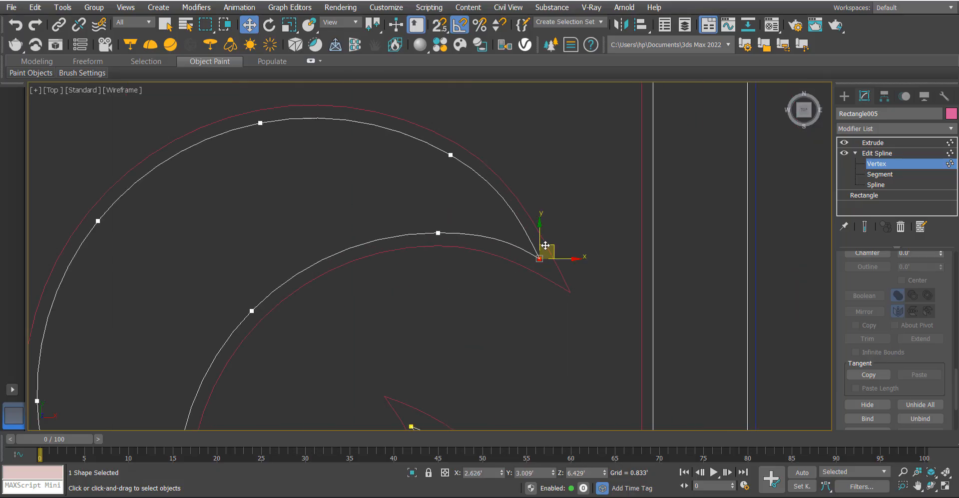
pyautogui.click(874, 143)
pyautogui.scroll(-5, 593, 210)
# Examine how the crescent inserts sit inside the panel's cutouts in the front view and a tilted wireframe view.
pyautogui.press('f')
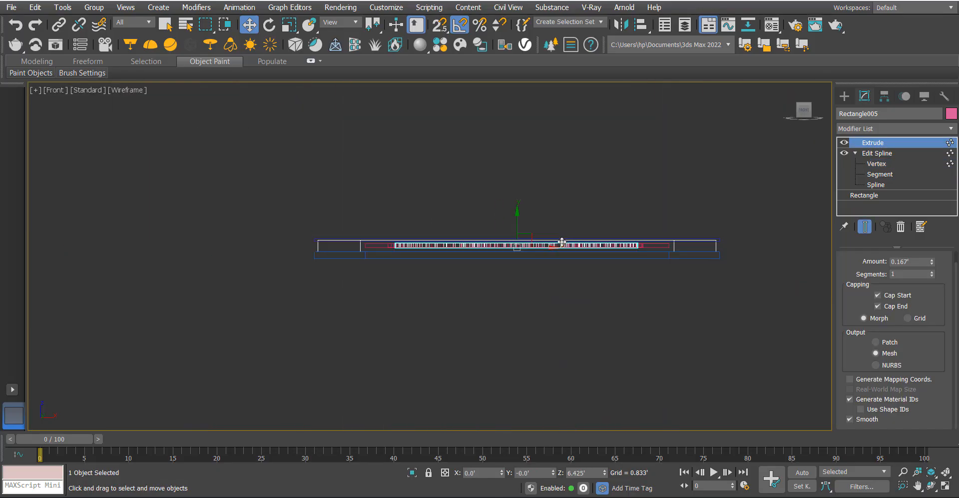
pyautogui.scroll(5, 565, 244)
pyautogui.scroll(-5, 576, 251)
pyautogui.press('p')
pyautogui.moveTo(595, 257)
pyautogui.mouseDown(button='middle')
pyautogui.moveTo(526, 262)
pyautogui.moveTo(540, 323)
pyautogui.moveTo(582, 265)
pyautogui.moveTo(572, 285)
pyautogui.moveTo(438, 261)
pyautogui.moveTo(419, 207)
pyautogui.mouseUp(button='middle')
pyautogui.press('F3')
pyautogui.press('f')
pyautogui.press('F3')
pyautogui.press('z')
pyautogui.scroll(3, 420, 206)
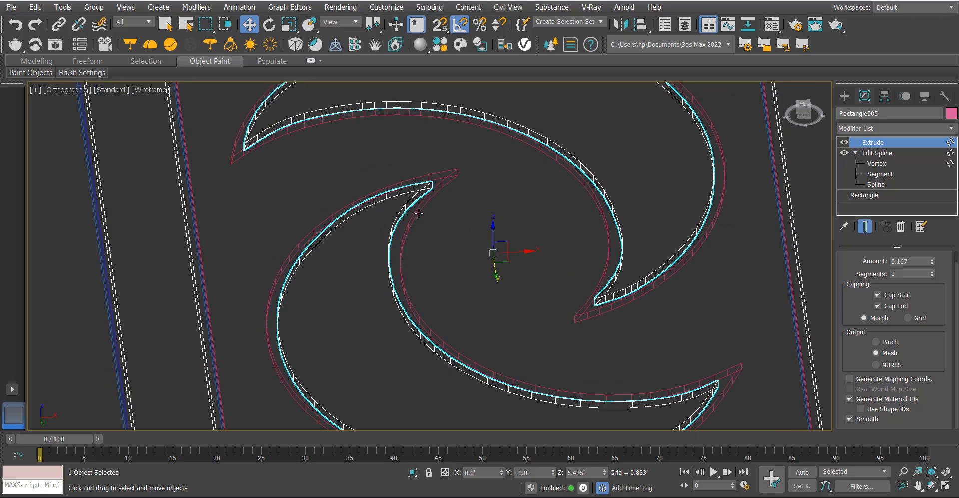
# Select the original panel and scale it thinner vertically in the front view.
pyautogui.click(420, 207)
pyautogui.press('f')
pyautogui.press('F3')
pyautogui.scroll(5, 412, 260)
pyautogui.press('F3')
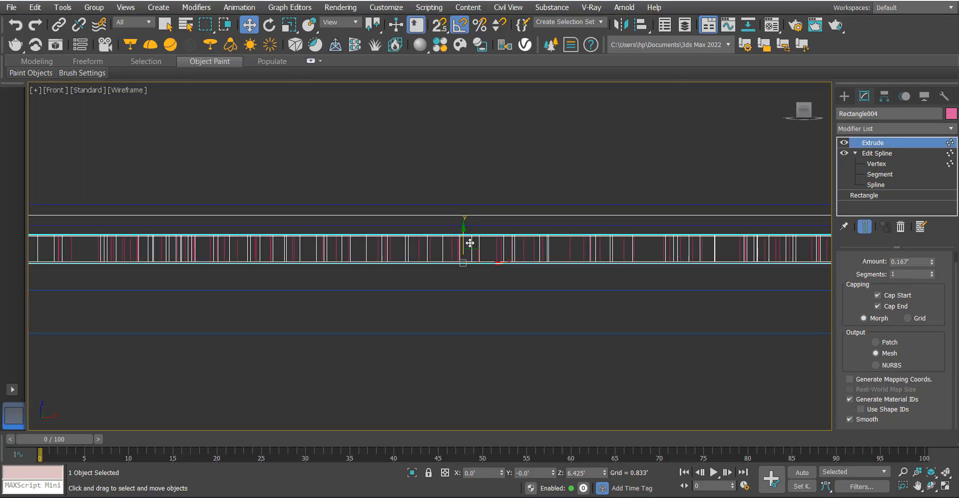
pyautogui.press('r')
pyautogui.moveTo(463, 224); pyautogui.dragTo(465, 258)
pyautogui.press('w')
pyautogui.moveTo(476, 259)
pyautogui.mouseDown(button='middle')
pyautogui.moveTo(490, 260)
pyautogui.moveTo(476, 260)
pyautogui.mouseUp(button='middle')
# Examine the shaded panel and crescent inserts up close in perspective from below.
pyautogui.press('p')
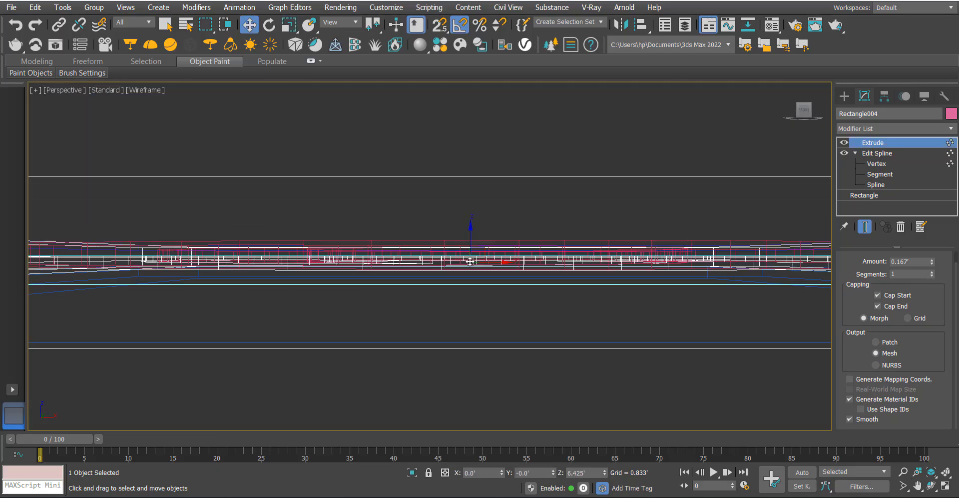
pyautogui.press('F3')
pyautogui.moveTo(501, 296)
pyautogui.mouseDown(button='middle')
pyautogui.moveTo(494, 282)
pyautogui.moveTo(673, 234)
pyautogui.moveTo(495, 278)
pyautogui.moveTo(514, 271)
pyautogui.mouseUp(button='middle')
pyautogui.click(672, 234)
pyautogui.scroll(10, 514, 271)
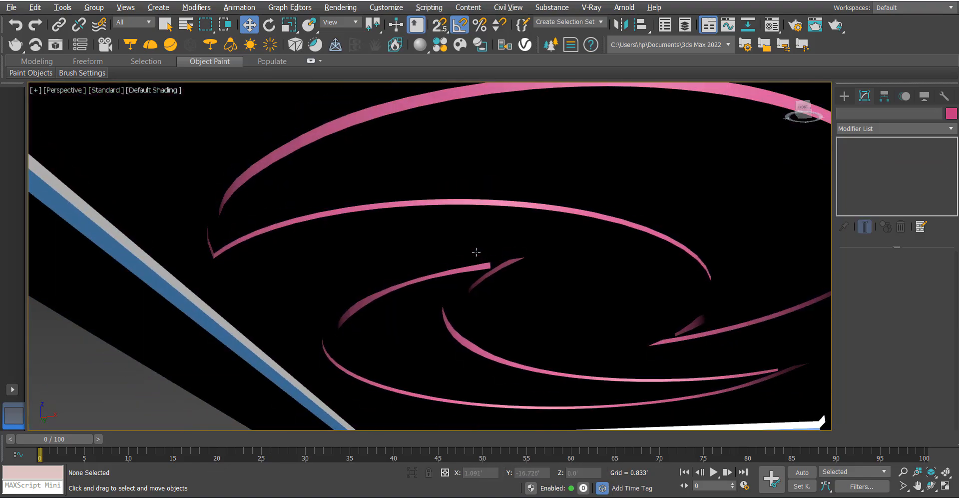
# Try to shift the crescent inserts along Y relative to the cutouts, and undo the move.
pyautogui.moveTo(484, 261); pyautogui.dragTo(593, 306)
pyautogui.scroll(-10, 592, 305)
pyautogui.scroll(8, 469, 255)
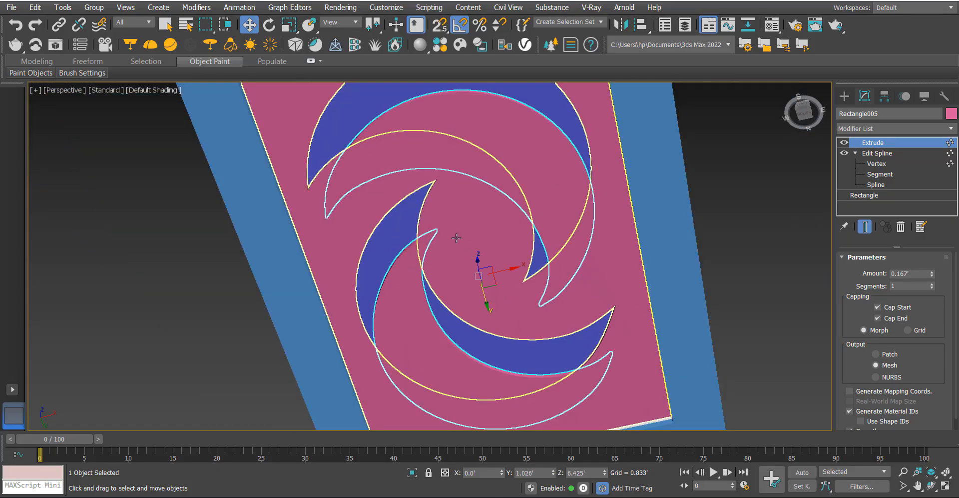
pyautogui.hotkey('ctrl', 'z')
pyautogui.scroll(-6, 456, 237)
pyautogui.keyDown('alt'); pyautogui.moveTo(456, 200); pyautogui.dragTo(467, 226, button='middle'); pyautogui.keyUp('alt')
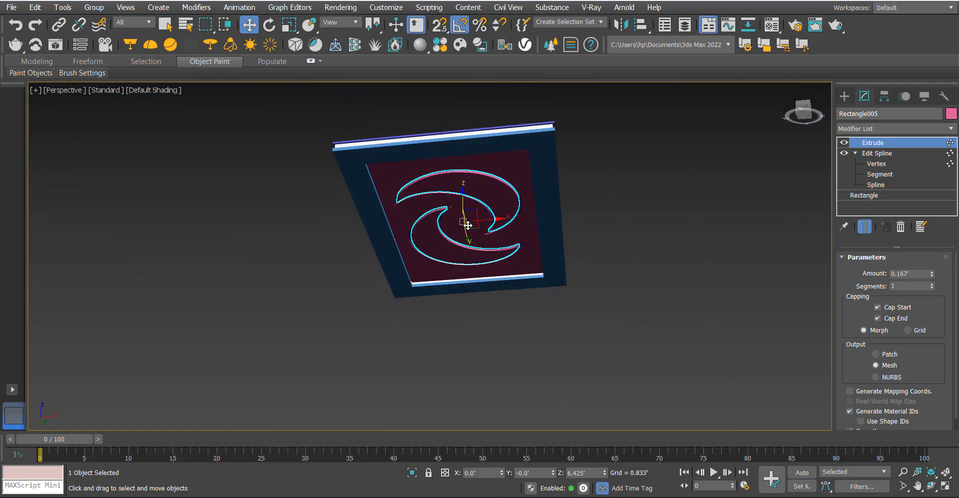
pyautogui.moveTo(612, 163); pyautogui.dragTo(523, 226, button='middle')
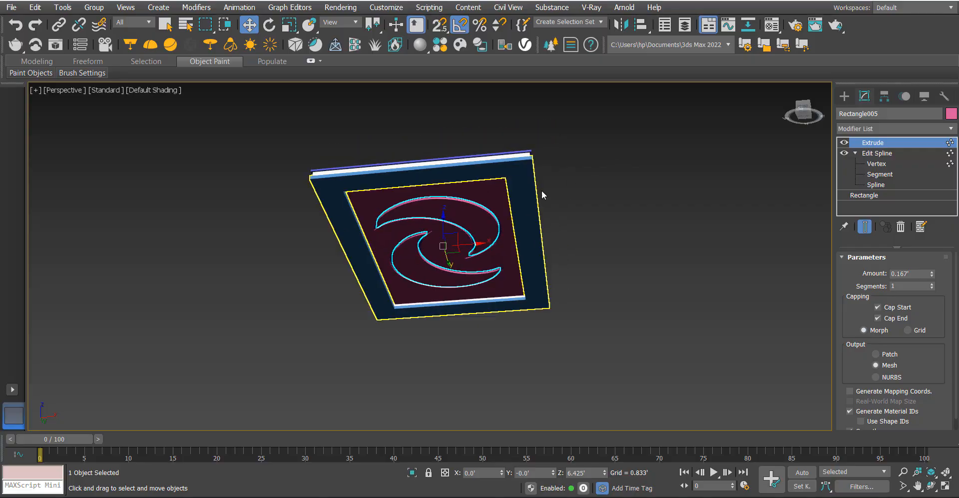
# Open the render setup, set the renderer to V-Ray 7 and choose the HDTV (video) output size preset.
pyautogui.click(340, 8)
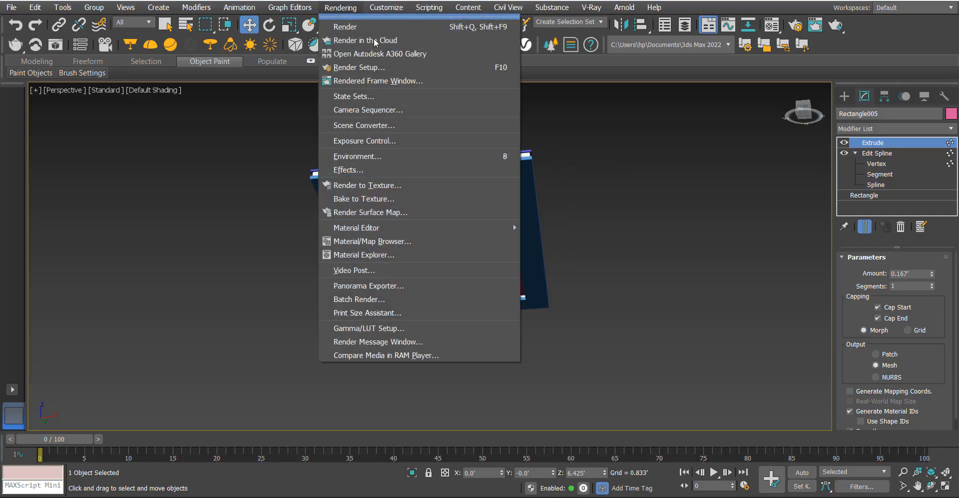
pyautogui.click(385, 67)
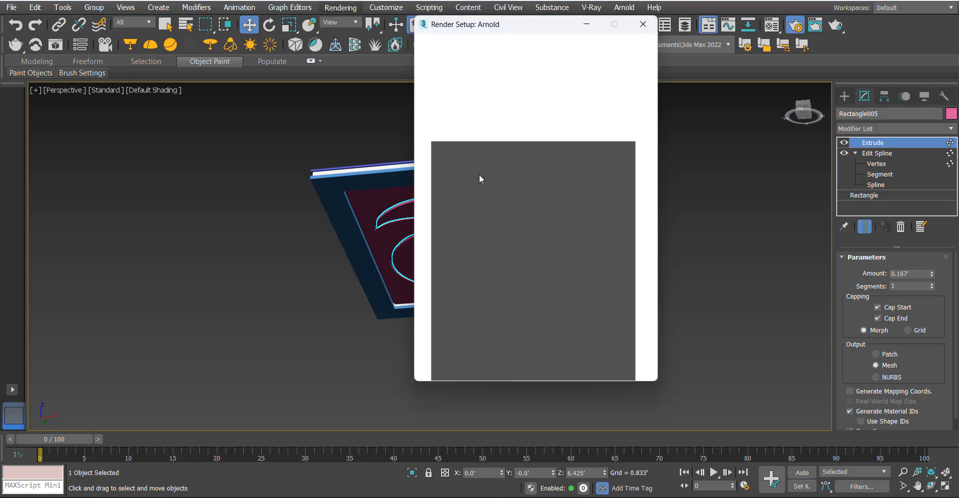
pyautogui.click(493, 70)
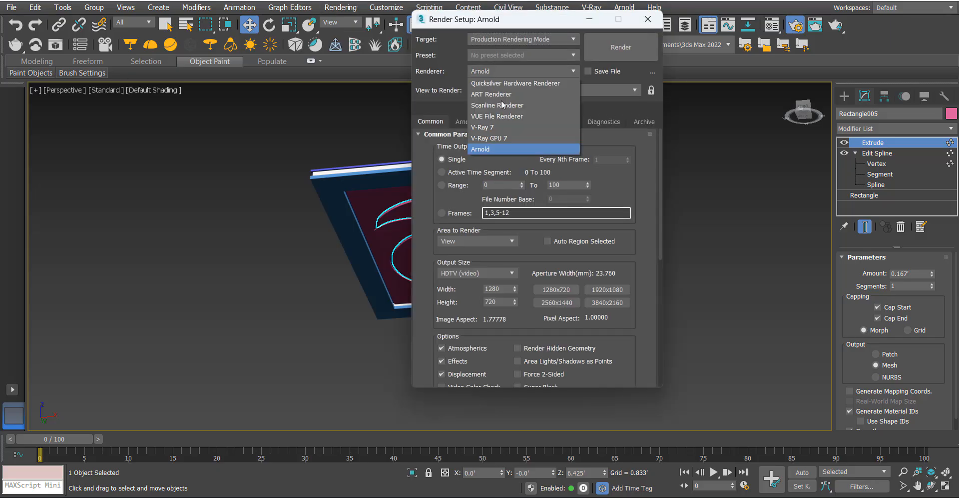
pyautogui.click(500, 128)
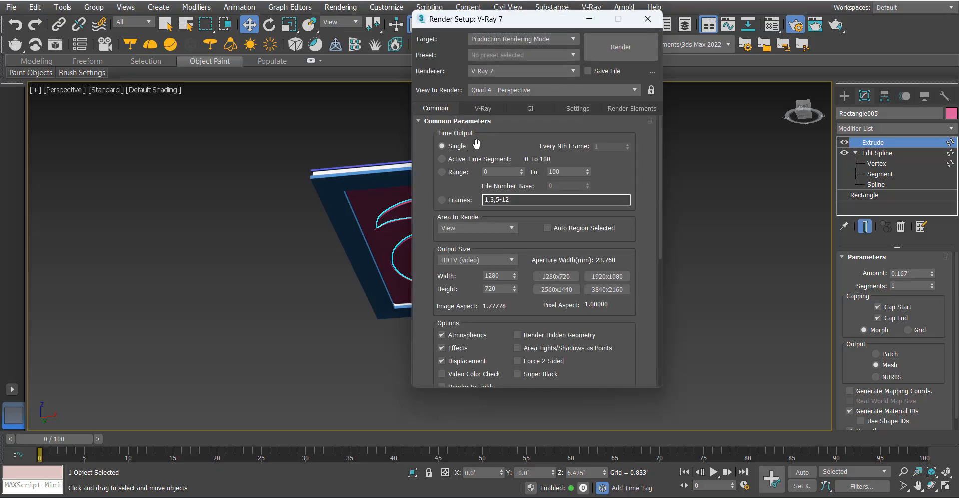
pyautogui.click(492, 260)
pyautogui.click(473, 420)
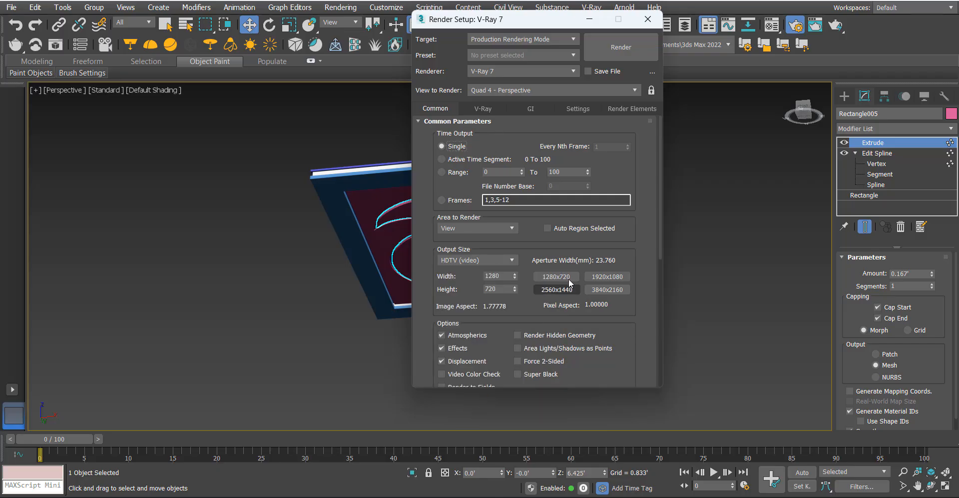
# Set the V-Ray image sampler type to Bucket with max subdivs 12.
pyautogui.click(483, 108)
pyautogui.click(499, 203)
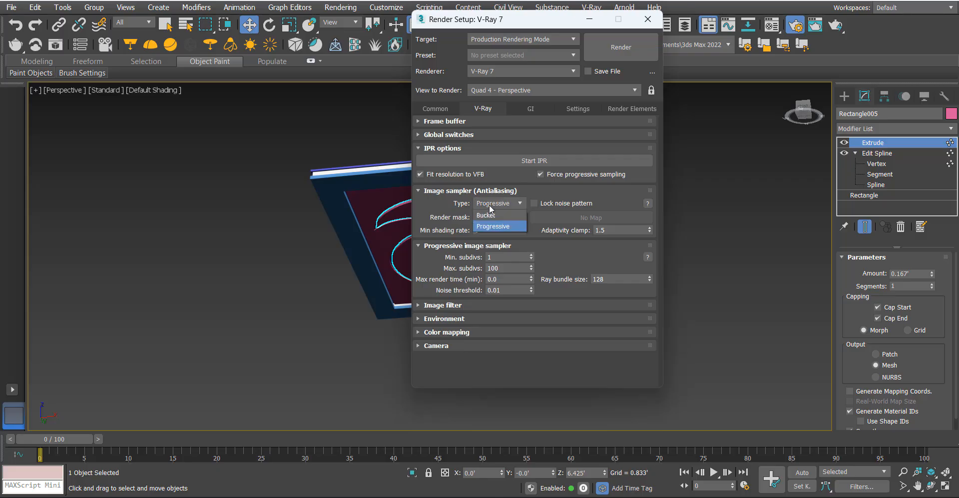
pyautogui.click(490, 212)
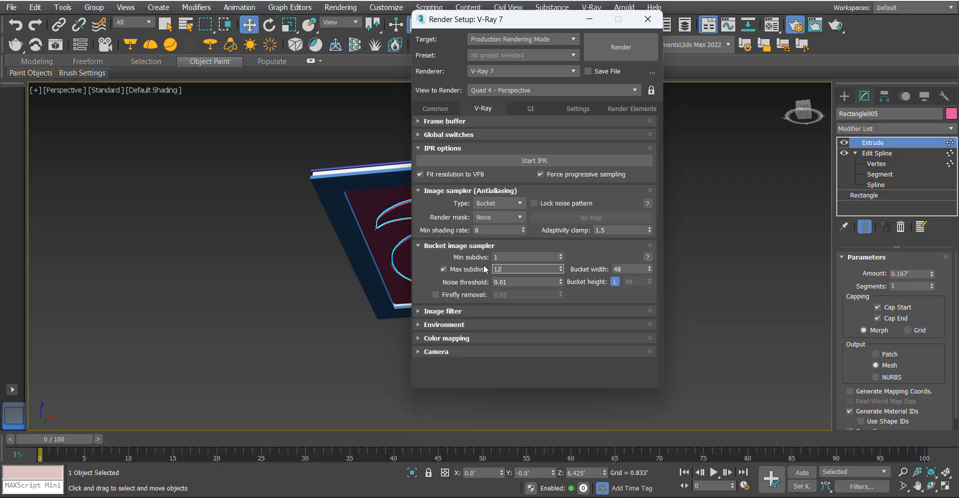
# Set the primary GI engine to Irradiance map with the Medium preset and 60 subdivs.
pyautogui.click(530, 108)
pyautogui.click(559, 148)
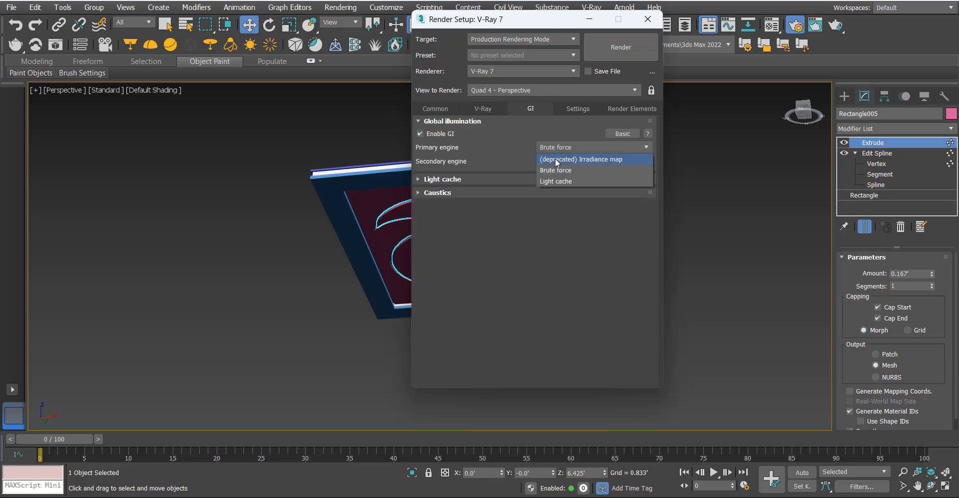
pyautogui.click(575, 155)
pyautogui.click(520, 193)
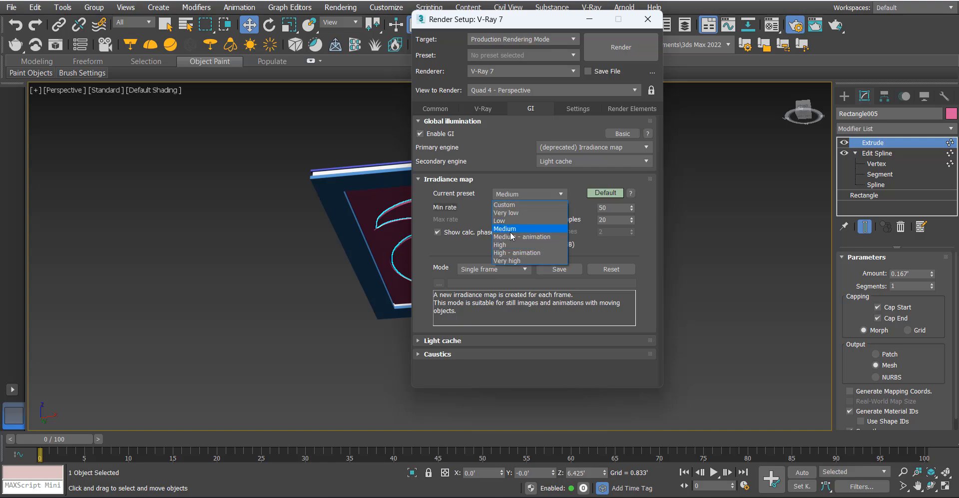
pyautogui.click(510, 230)
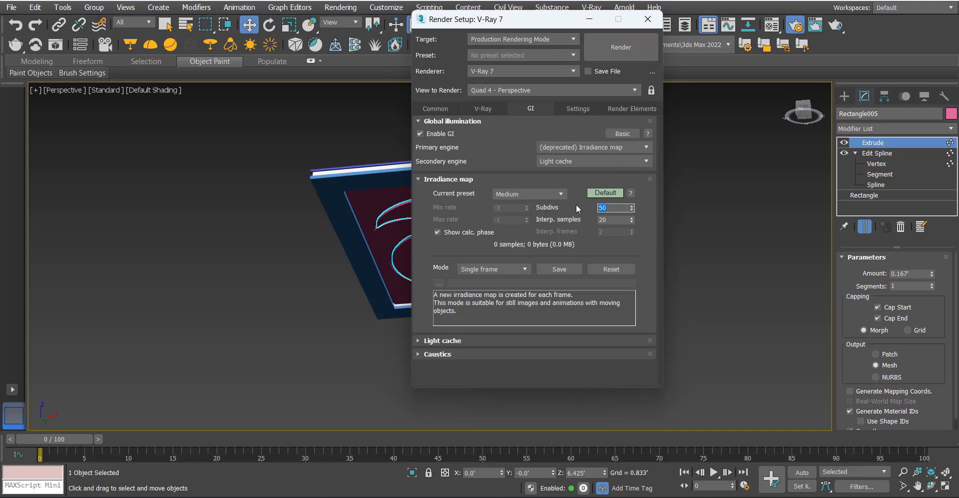
pyautogui.write('60')
pyautogui.press('Tab')
# Add a VRayDenoiser render element and leave the render setup.
pyautogui.click(589, 109)
pyautogui.click(624, 109)
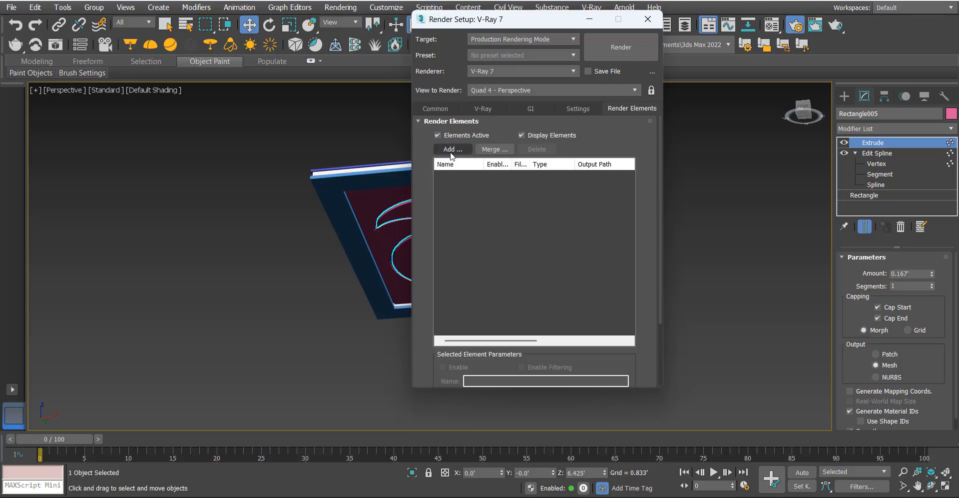
pyautogui.click(453, 148)
pyautogui.click(458, 192)
pyautogui.doubleClick(458, 209)
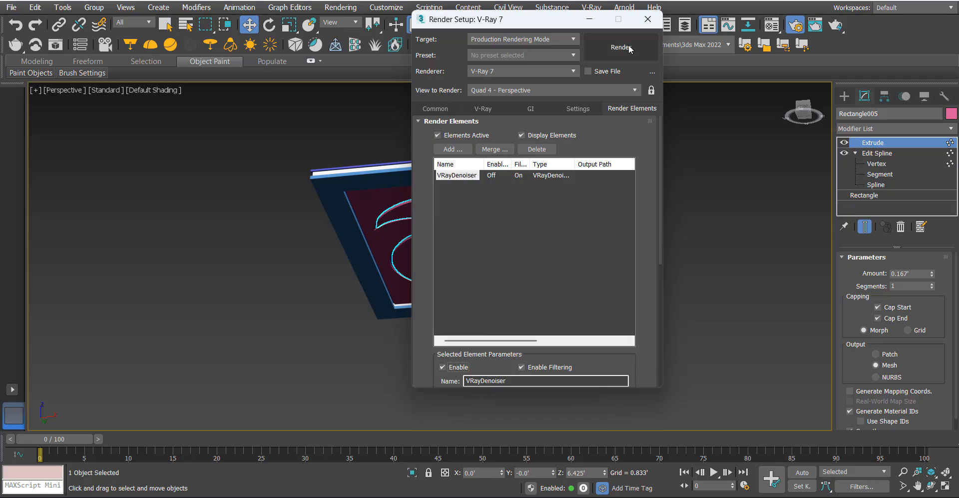
pyautogui.click(688, 180)
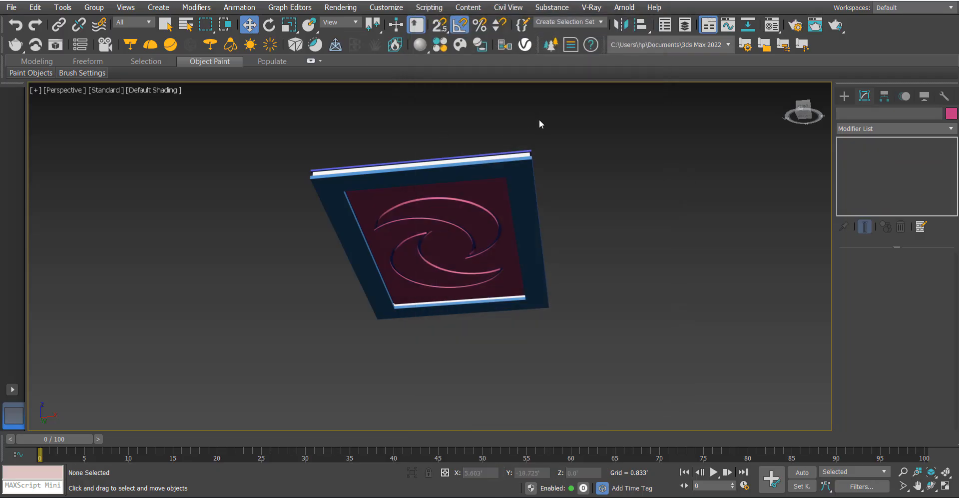
# Open the material editor and change the first sample slot to a VRayMtl material.
pyautogui.press('m')
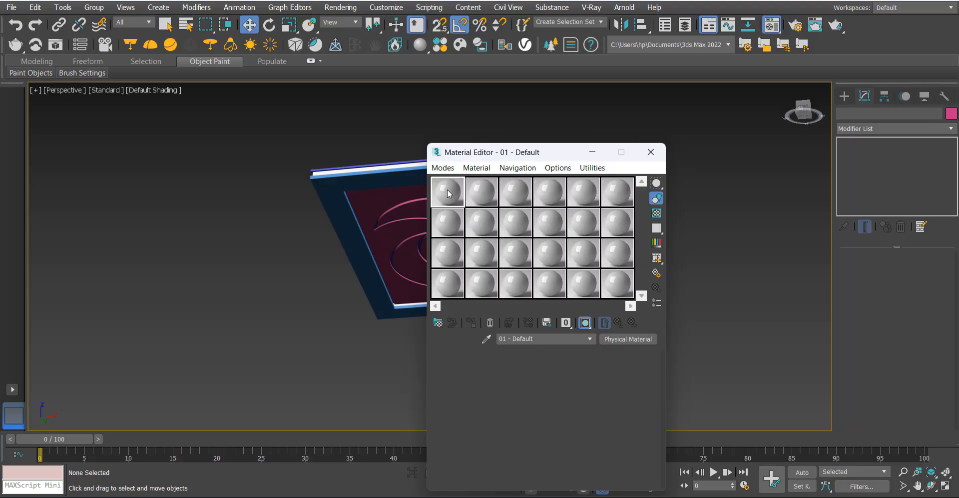
pyautogui.click(626, 339)
pyautogui.click(384, 253)
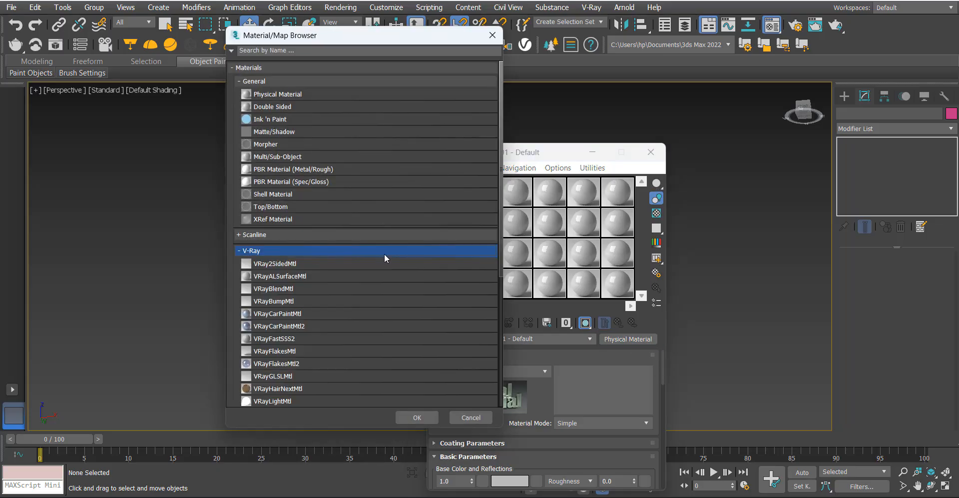
pyautogui.scroll(-4, 325, 300)
pyautogui.scroll(-1, 319, 321)
pyautogui.doubleClick(274, 258)
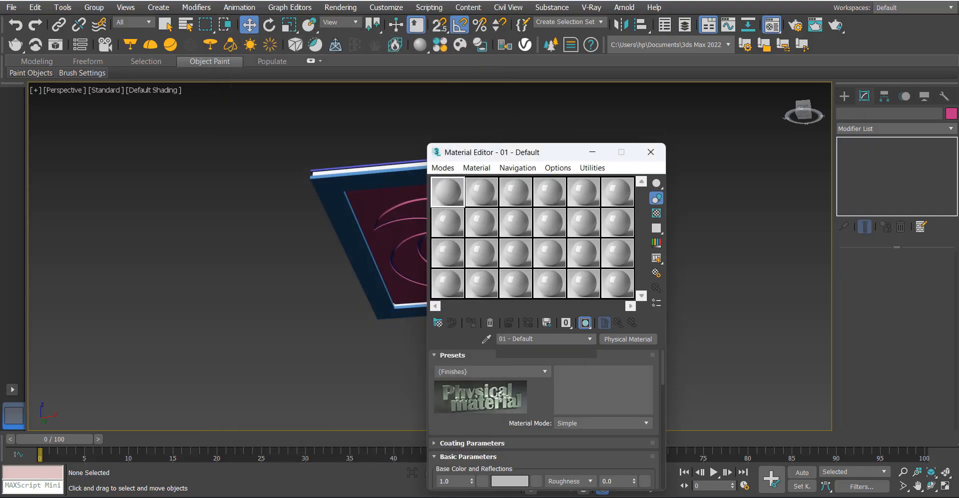
pyautogui.moveTo(878, 480)
pyautogui.click(912, 463)
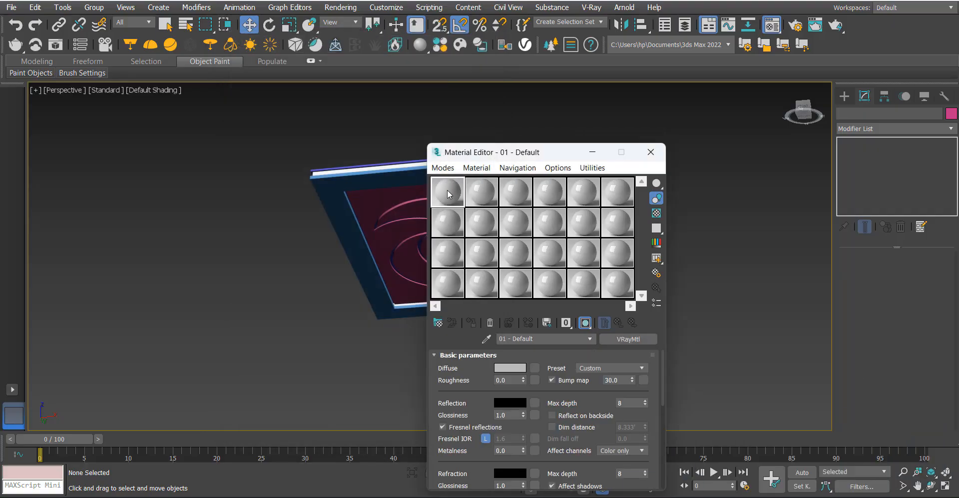
# Give the first material a white diffuse color, a light gray reflection of value 160 and a reflection glossiness of 0.85.
pyautogui.click(511, 367)
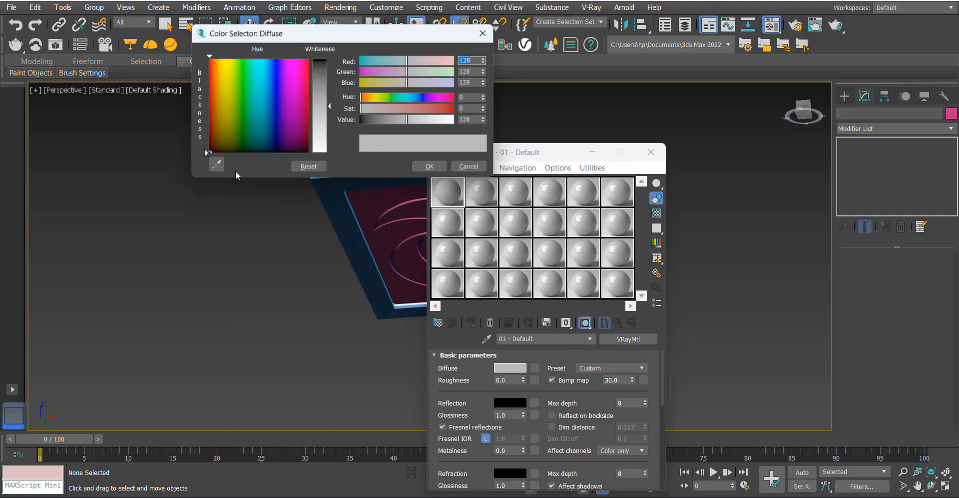
pyautogui.moveTo(326, 139); pyautogui.dragTo(325, 156)
pyautogui.click(424, 166)
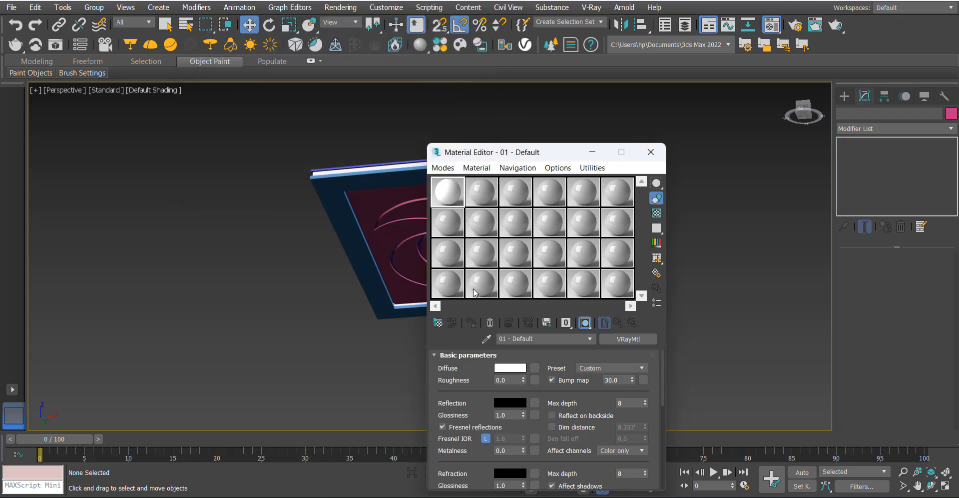
pyautogui.click(510, 402)
pyautogui.moveTo(330, 60); pyautogui.dragTo(329, 117)
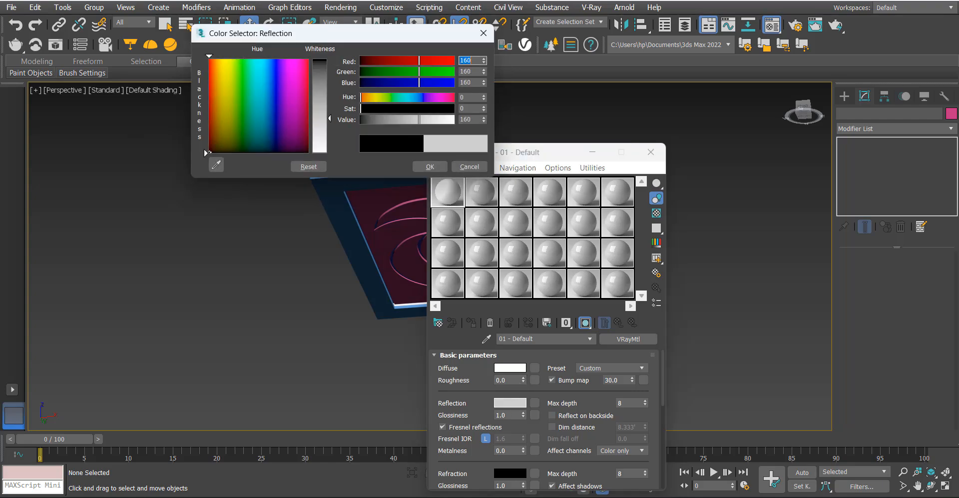
pyautogui.click(428, 168)
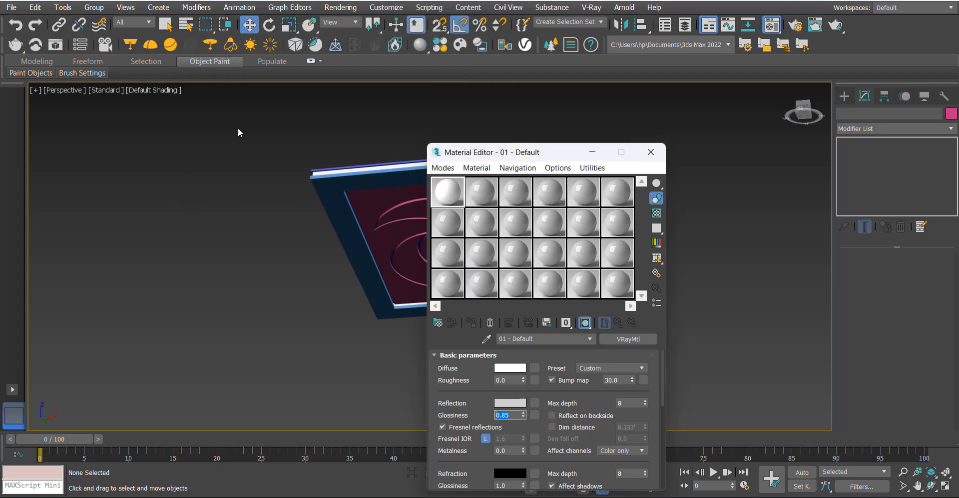
# Select all five ceiling objects and assign the white VRayMtl material to them.
pyautogui.scroll(-3, 238, 128)
pyautogui.moveTo(238, 128); pyautogui.dragTo(227, 147, button='middle')
pyautogui.moveTo(227, 147); pyautogui.dragTo(431, 314)
pyautogui.click(465, 322)
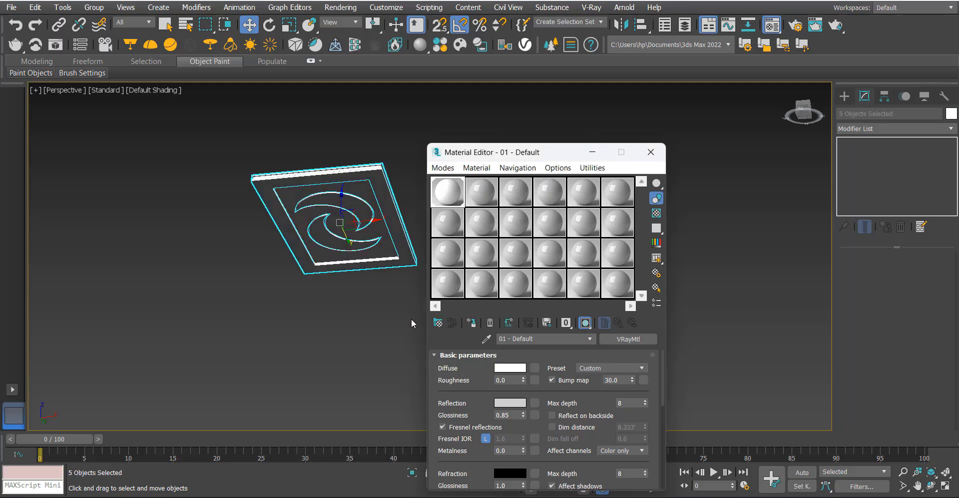
pyautogui.click(360, 295)
# Make the second sample slot a VRayLightMtl with intensity 2 and assign it to the crescent inserts.
pyautogui.scroll(6, 306, 236)
pyautogui.keyDown('alt'); pyautogui.moveTo(306, 236); pyautogui.dragTo(307, 205, button='middle'); pyautogui.keyUp('alt')
pyautogui.scroll(2, 280, 253)
pyautogui.click(270, 252)
pyautogui.scroll(-4, 282, 255)
pyautogui.scroll(4, 302, 240)
pyautogui.click(494, 198)
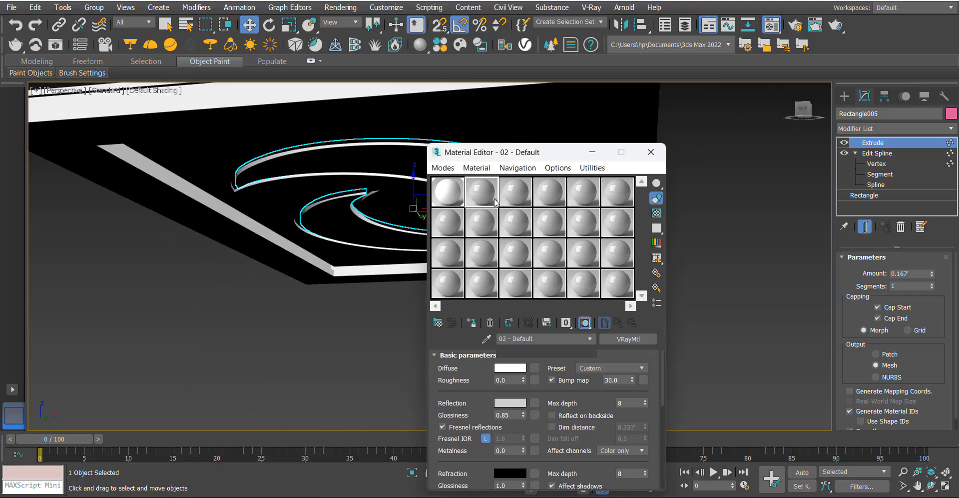
pyautogui.click(628, 339)
pyautogui.doubleClick(290, 233)
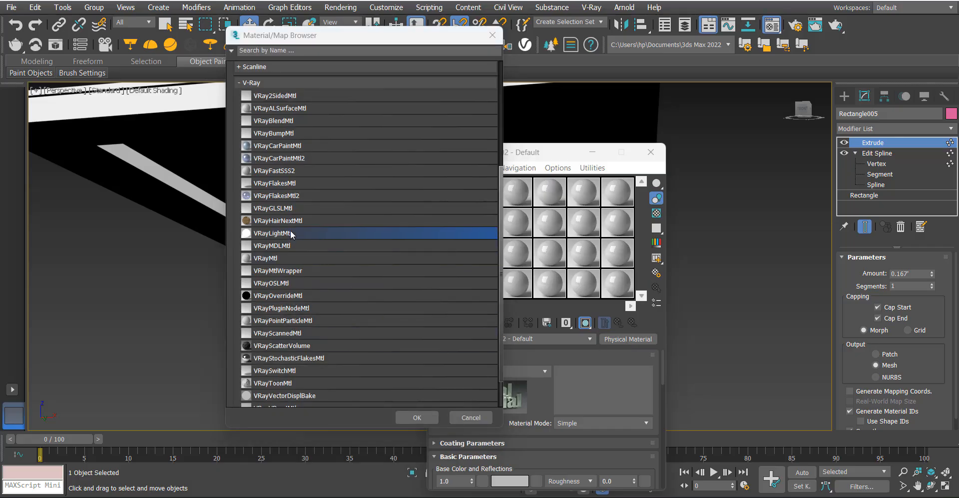
pyautogui.write('2')
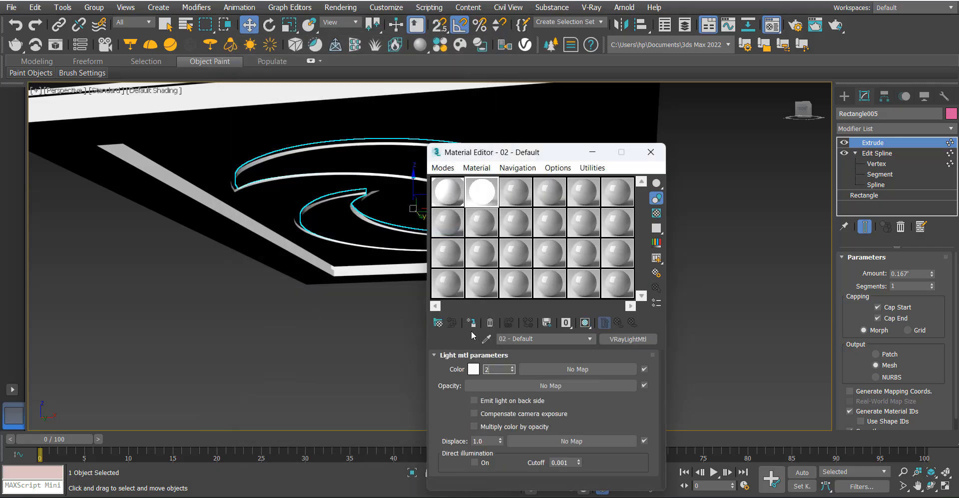
pyautogui.click(470, 323)
# Select the Rectangle002 frame layer beside the panel and assign the VRayLightMtl material to it.
pyautogui.moveTo(332, 262); pyautogui.dragTo(323, 274, button='middle')
pyautogui.scroll(10, 323, 274)
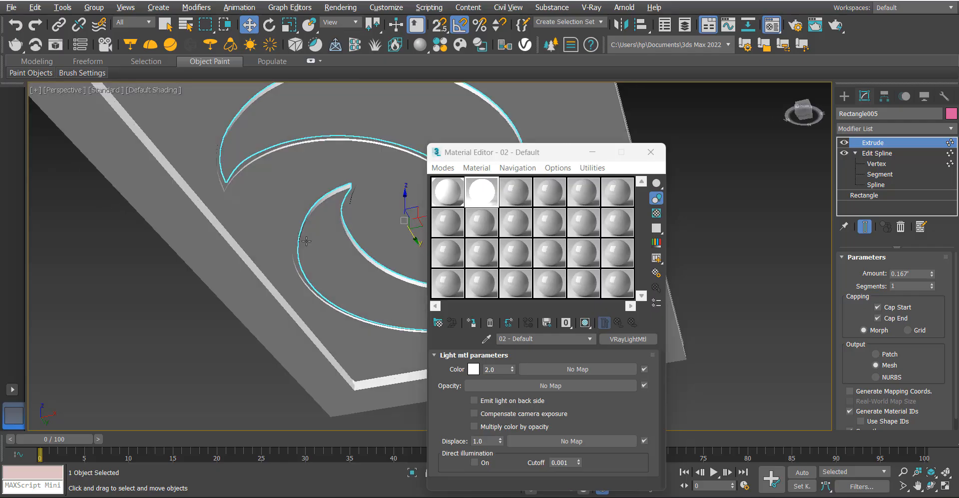
pyautogui.scroll(-10, 203, 299)
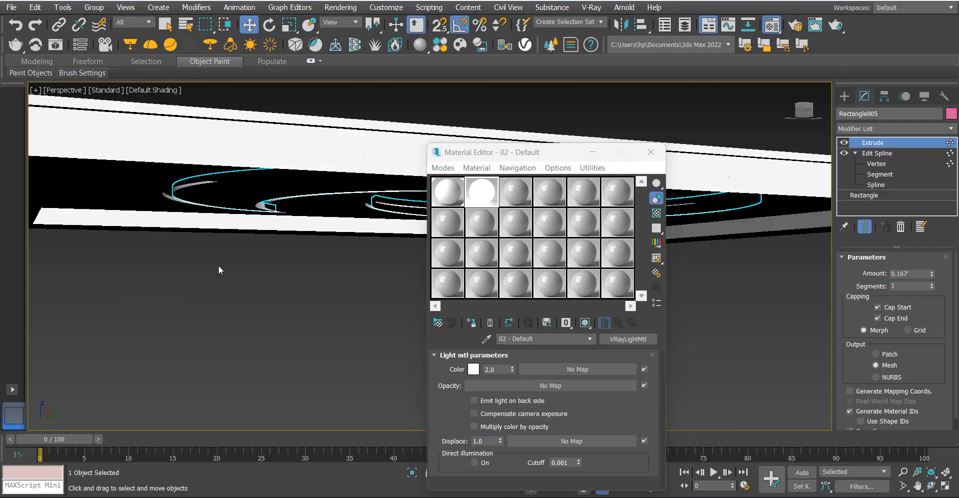
pyautogui.click(163, 244)
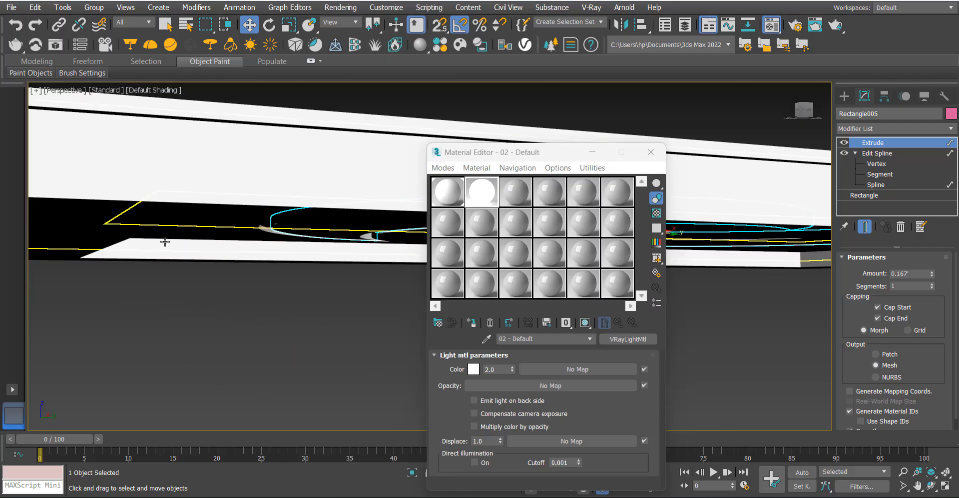
pyautogui.scroll(-2, 163, 237)
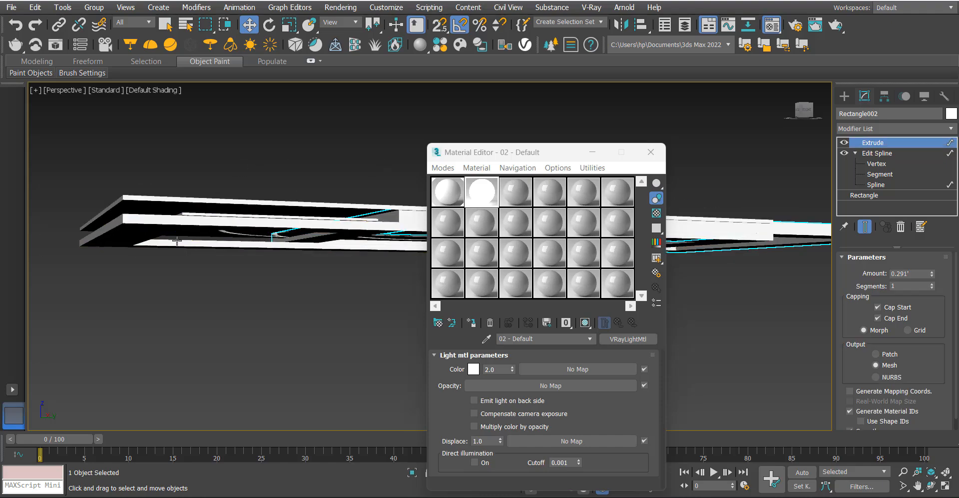
pyautogui.scroll(6, 163, 236)
pyautogui.scroll(-4, 163, 237)
pyautogui.keyDown('alt'); pyautogui.moveTo(193, 245); pyautogui.dragTo(244, 273, button='middle'); pyautogui.keyUp('alt')
pyautogui.scroll(-3, 239, 250)
pyautogui.press('t')
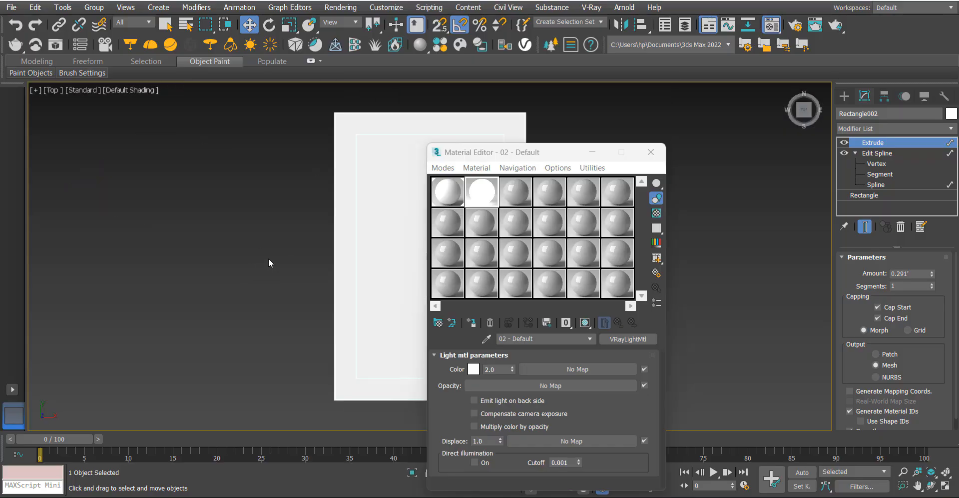
pyautogui.press('F3')
pyautogui.scroll(3, 365, 139)
pyautogui.click(470, 323)
pyautogui.scroll(-3, 365, 289)
pyautogui.moveTo(365, 289); pyautogui.dragTo(262, 288, button='middle')
# Select the crescent inserts in wireframe and assign the VRayLightMtl material to them again.
pyautogui.press('p')
pyautogui.scroll(-1, 266, 286)
pyautogui.scroll(5, 305, 299)
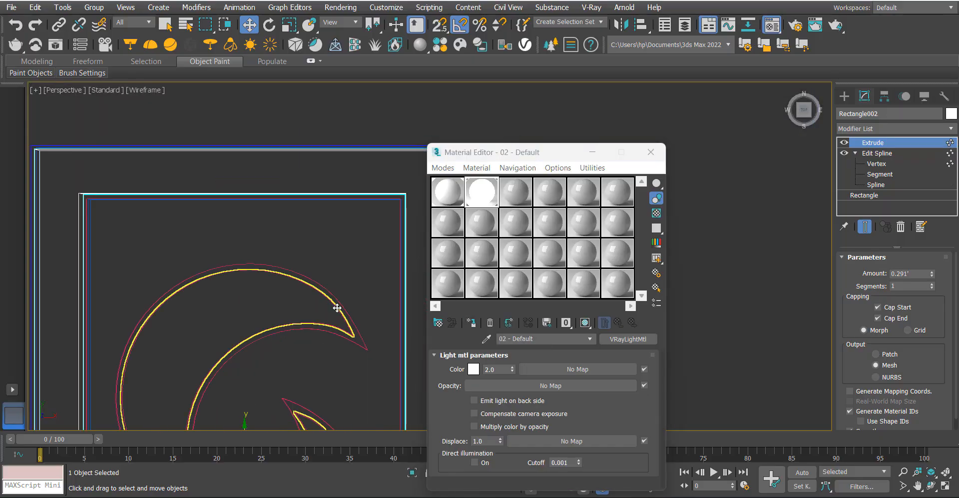
pyautogui.click(336, 309)
pyautogui.moveTo(337, 349); pyautogui.dragTo(336, 254, button='middle')
pyautogui.click(471, 322)
pyautogui.scroll(-5, 339, 310)
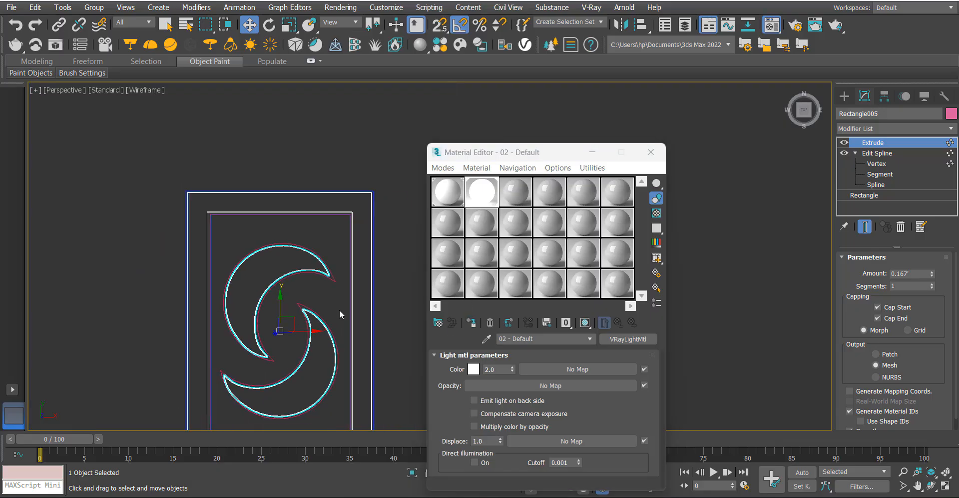
# Examine the lit crescent inserts and their fit in the panel cutouts in shaded perspective from below.
pyautogui.press('F3')
pyautogui.moveTo(339, 310)
pyautogui.keyDown('alt'); pyautogui.mouseDown(button='middle')
pyautogui.moveTo(305, 301)
pyautogui.moveTo(299, 258)
pyautogui.moveTo(315, 204)
pyautogui.mouseUp(button='middle'); pyautogui.keyUp('alt')
pyautogui.click(298, 258)
pyautogui.scroll(5, 274, 284)
pyautogui.click(285, 284)
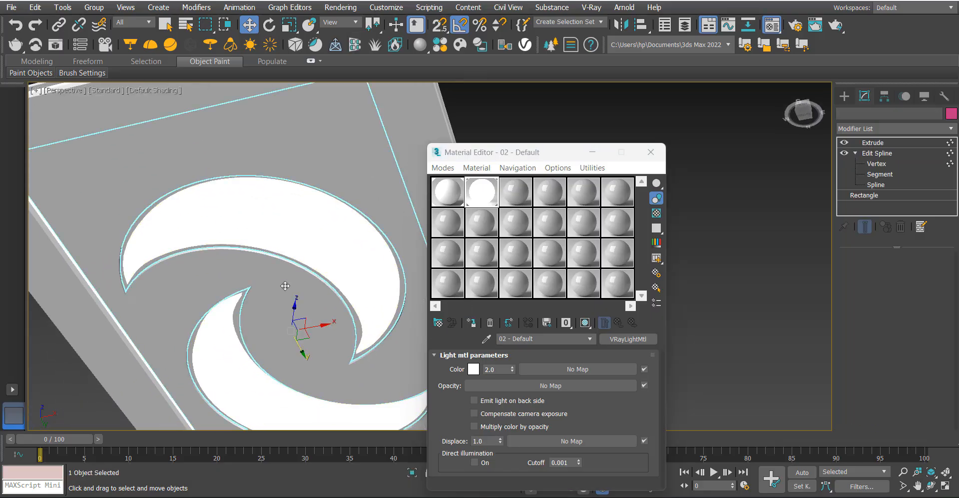
pyautogui.scroll(3, 312, 280)
pyautogui.click(325, 274)
pyautogui.scroll(-8, 319, 277)
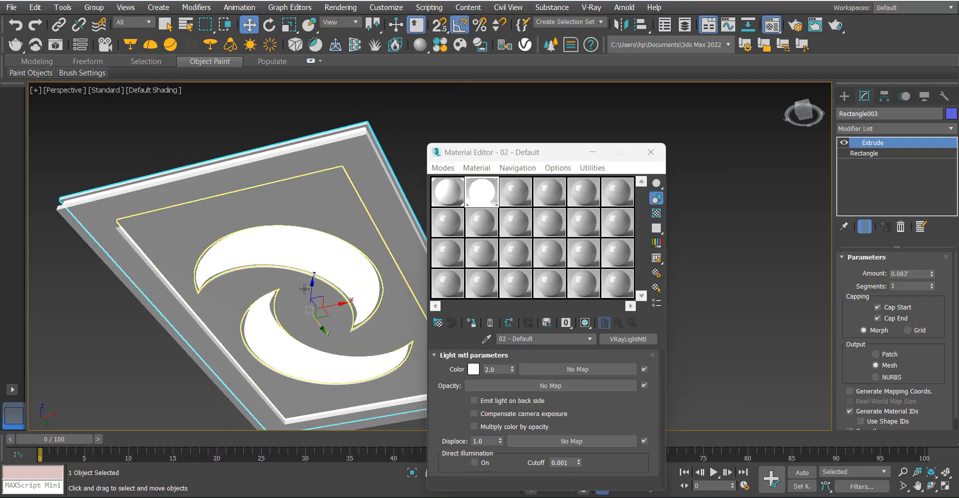
# Try to move the panel with the crescent cutouts, and undo the move.
pyautogui.click(277, 297)
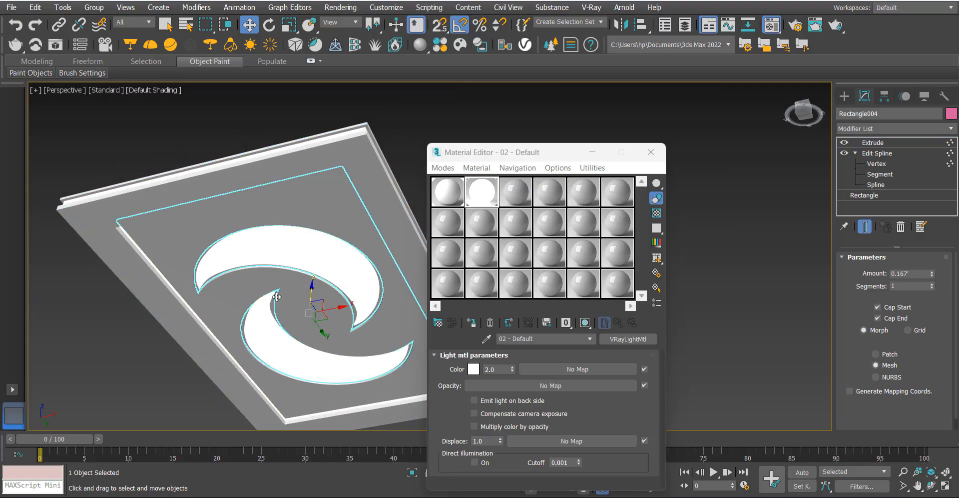
pyautogui.moveTo(310, 290); pyautogui.dragTo(305, 302)
pyautogui.moveTo(315, 292); pyautogui.dragTo(371, 287, button='middle')
pyautogui.hotkey('ctrl', 'z')
# Select the crescent inserts inside the panel and open their splines for editing in the wireframe top view.
pyautogui.click(379, 285)
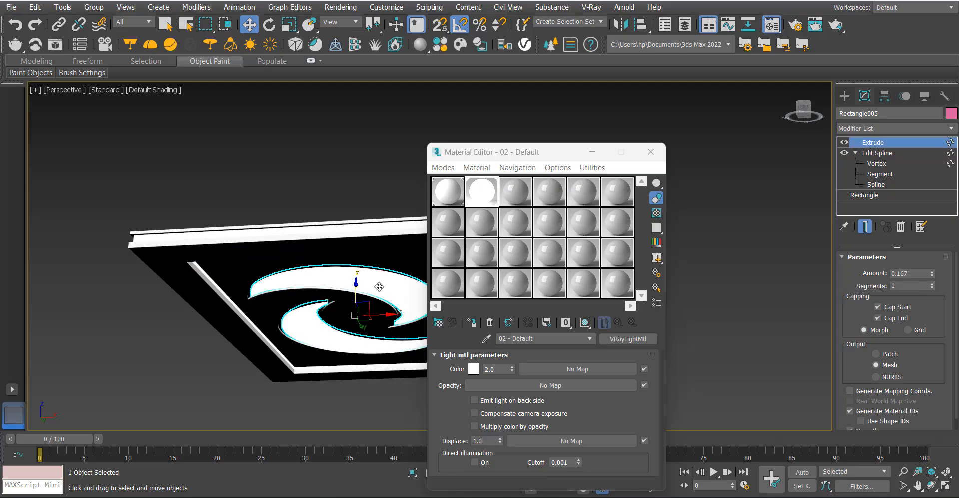
pyautogui.press('t')
pyautogui.press('F3')
pyautogui.scroll(-2, 319, 266)
pyautogui.scroll(1, 359, 240)
pyautogui.scroll(-1, 359, 240)
pyautogui.moveTo(358, 240)
pyautogui.mouseDown(button='middle')
pyautogui.moveTo(357, 233)
pyautogui.moveTo(343, 243)
pyautogui.mouseUp(button='middle')
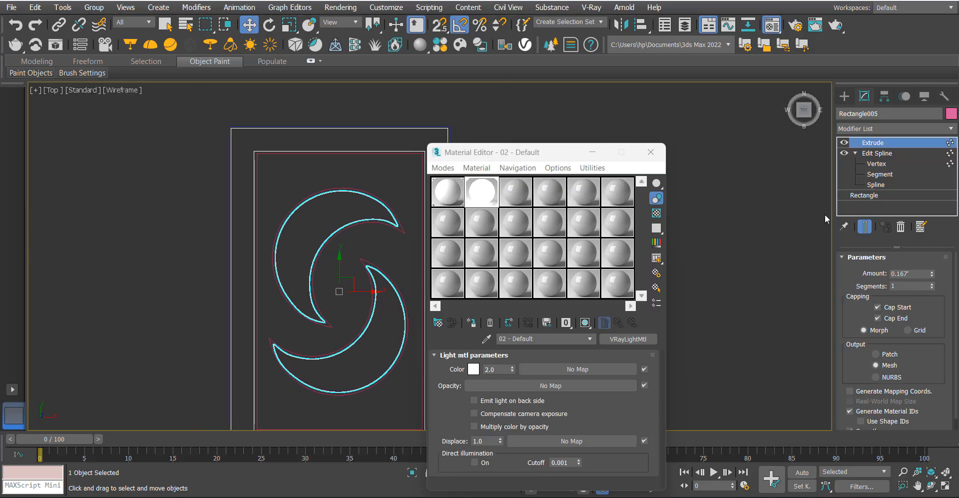
pyautogui.click(894, 186)
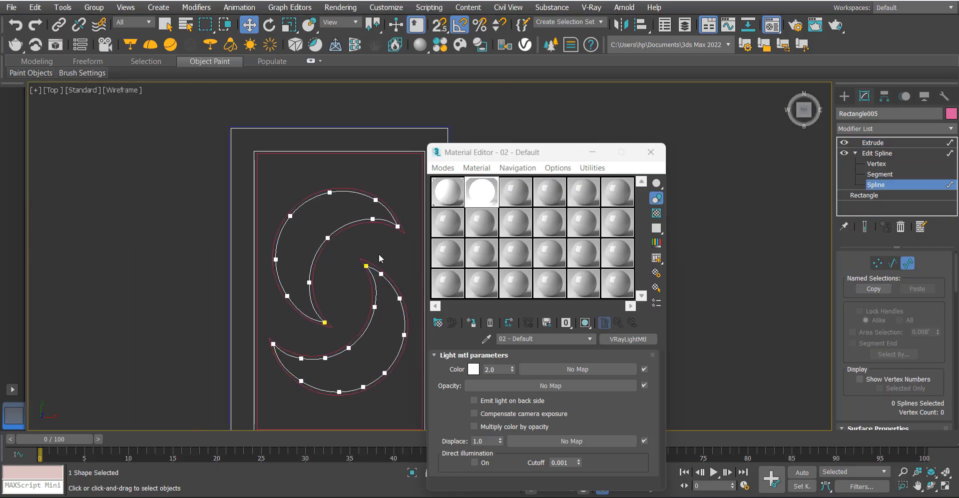
# Outline the upper crescent spline outward by about 0.208' and remove its original inner curve.
pyautogui.click(369, 220)
pyautogui.scroll(3, 365, 232)
pyautogui.moveTo(359, 235); pyautogui.dragTo(288, 188)
pyautogui.scroll(-4, 289, 188)
pyautogui.scroll(3, 337, 203)
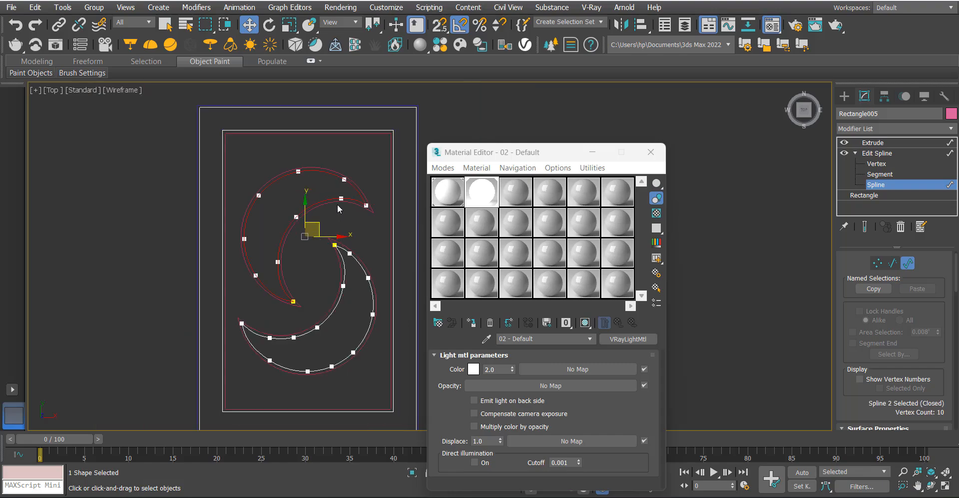
pyautogui.scroll(-10, 891, 325)
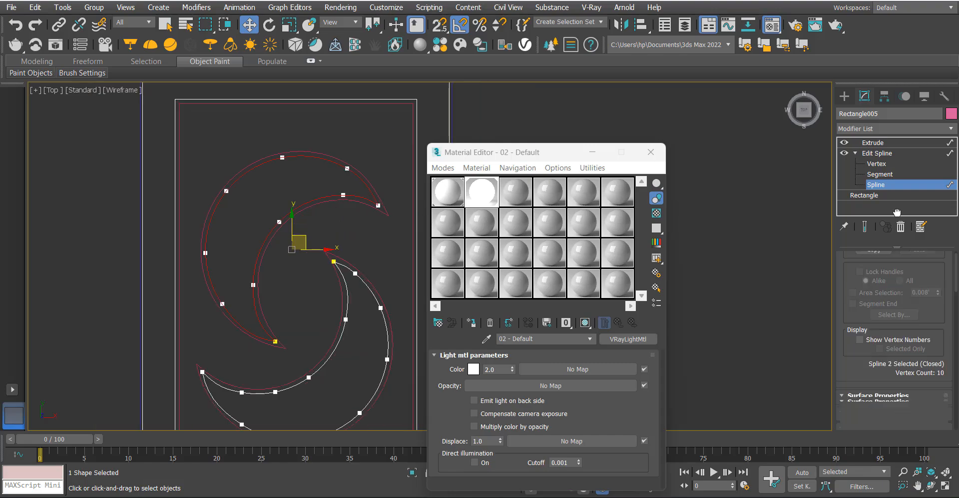
pyautogui.scroll(-3, 883, 389)
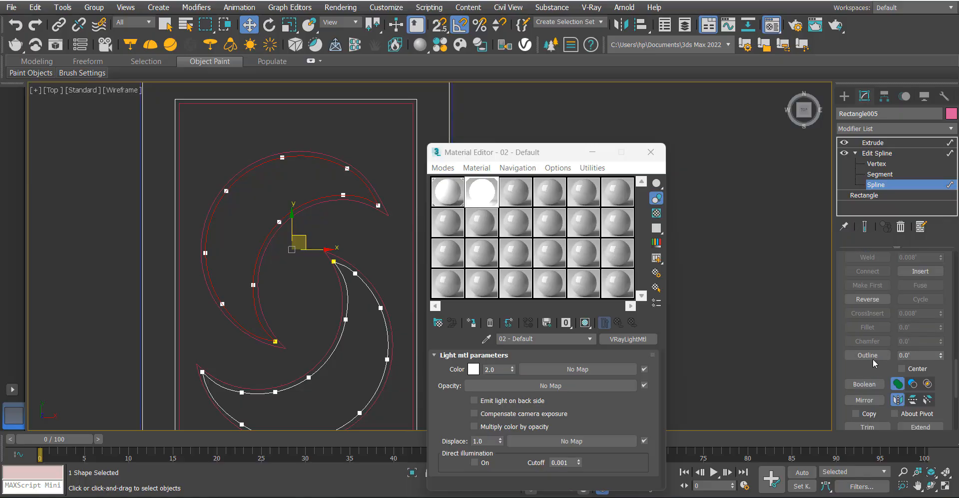
pyautogui.click(868, 354)
pyautogui.moveTo(341, 167); pyautogui.dragTo(342, 174)
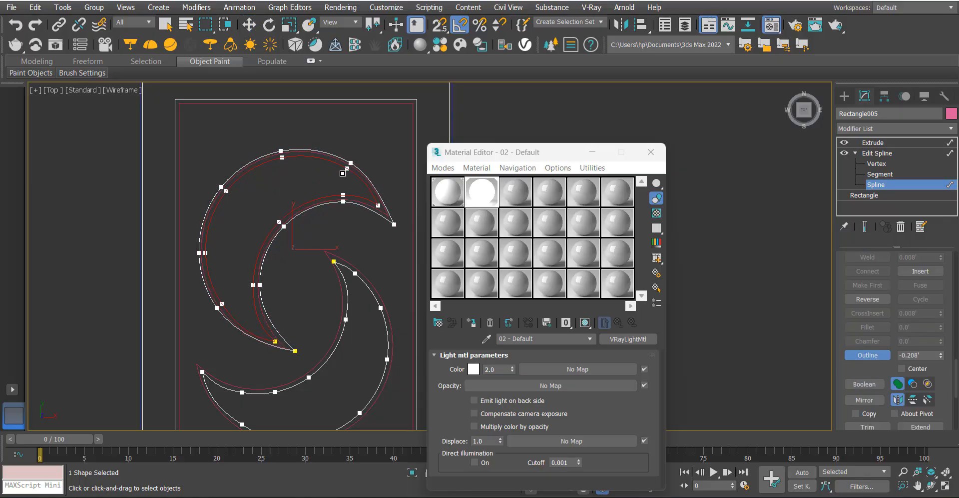
pyautogui.scroll(2, 377, 209)
pyautogui.moveTo(366, 206); pyautogui.dragTo(348, 190, button='middle')
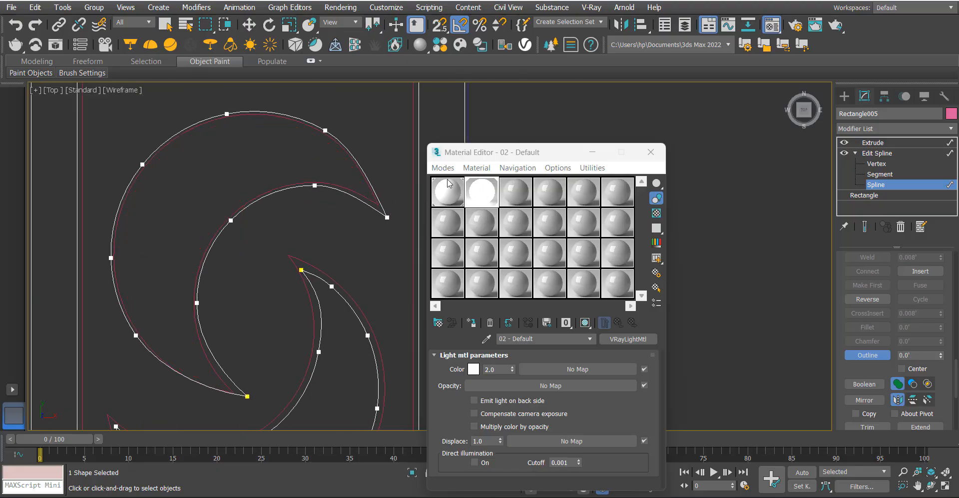
# Adjust the upper crescent's lower tip vertex and neighbouring outer vertex to follow the panel cutout.
pyautogui.press('1')
pyautogui.press('w')
pyautogui.click(248, 395)
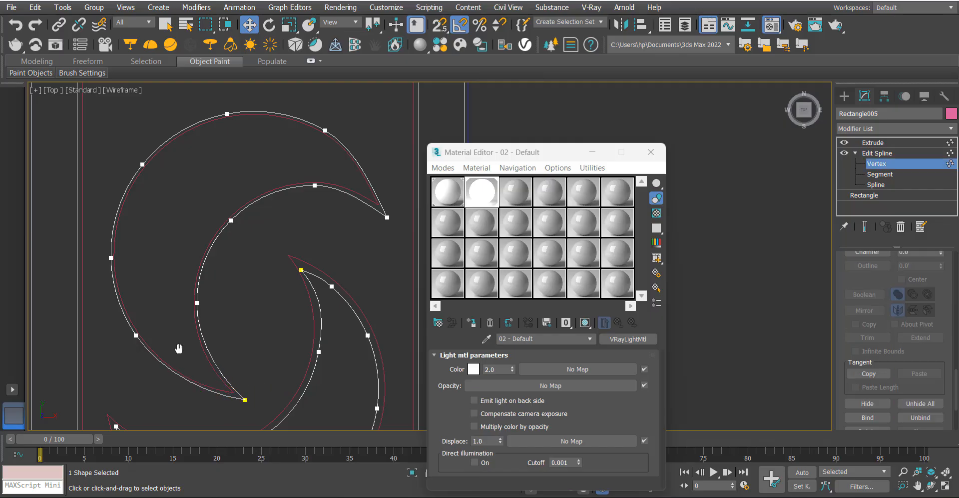
pyautogui.moveTo(178, 348); pyautogui.dragTo(284, 203, button='middle')
pyautogui.click(242, 189)
pyautogui.scroll(2, 242, 193)
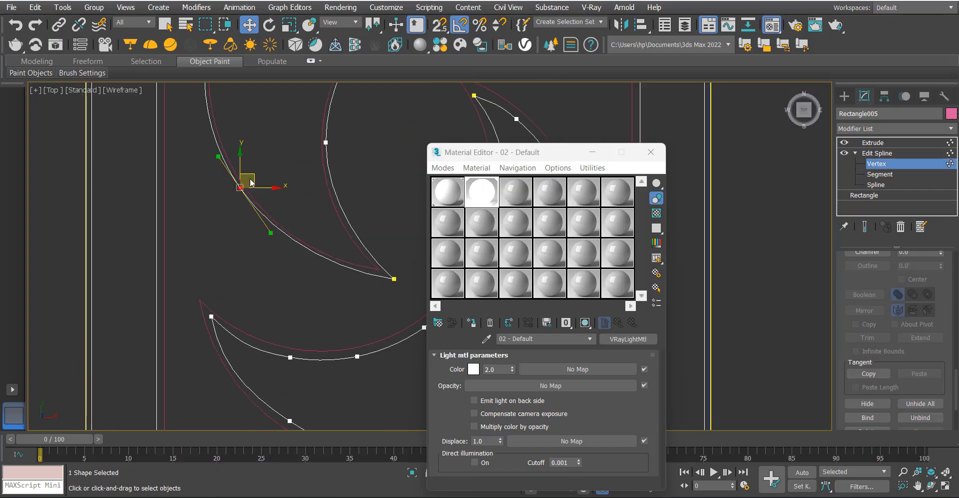
pyautogui.click(232, 224)
pyautogui.scroll(-4, 278, 301)
pyautogui.moveTo(279, 301); pyautogui.dragTo(195, 272, button='middle')
pyautogui.moveTo(313, 335); pyautogui.dragTo(306, 328, button='middle')
# Outline the lower crescent spline slightly outward and remove its original curve.
pyautogui.press('3')
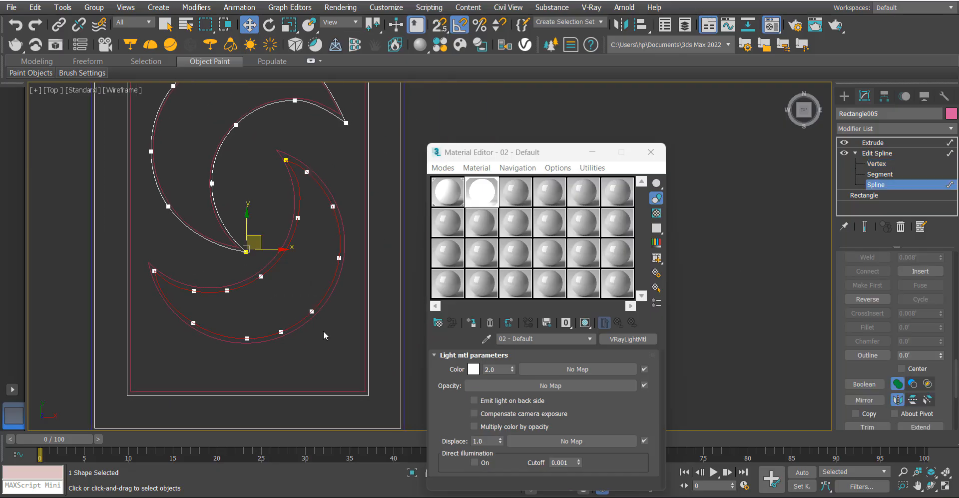
pyautogui.click(868, 355)
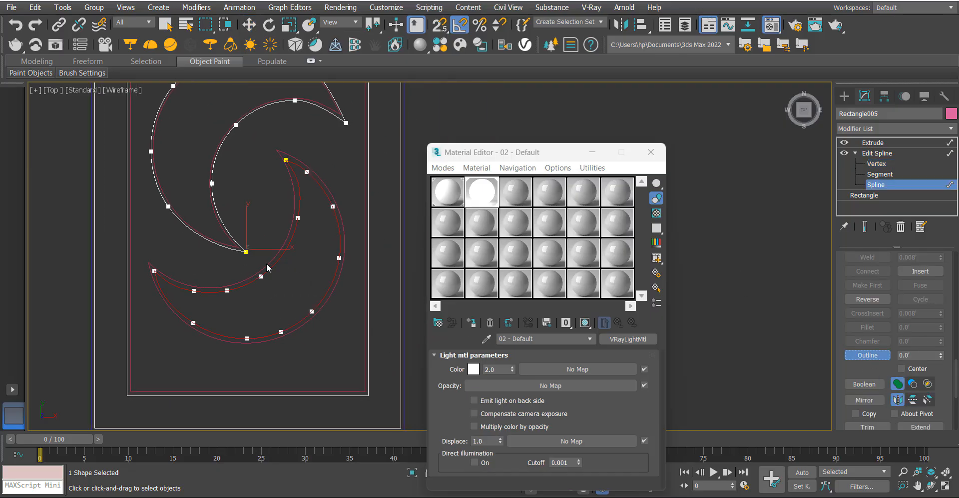
pyautogui.moveTo(271, 262); pyautogui.dragTo(277, 270)
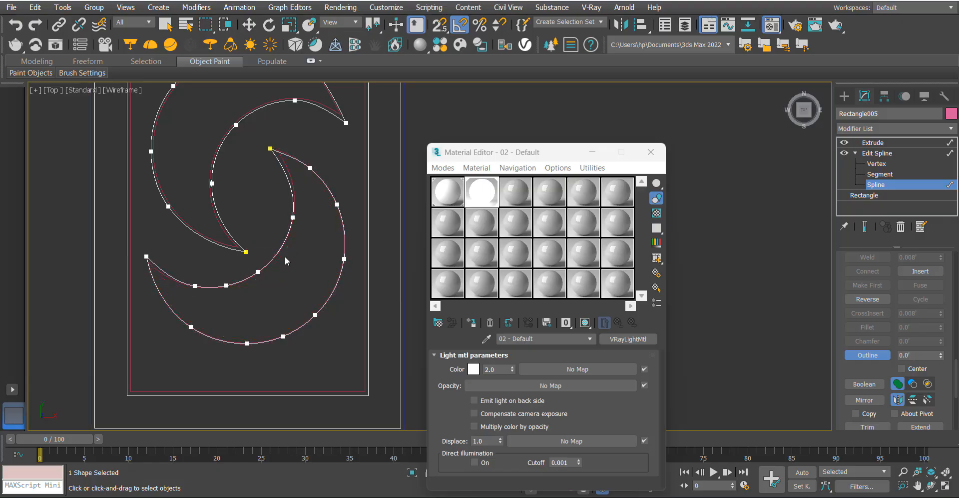
# Try to reposition the lower crescent's upper tip vertex, and undo the move.
pyautogui.press('1')
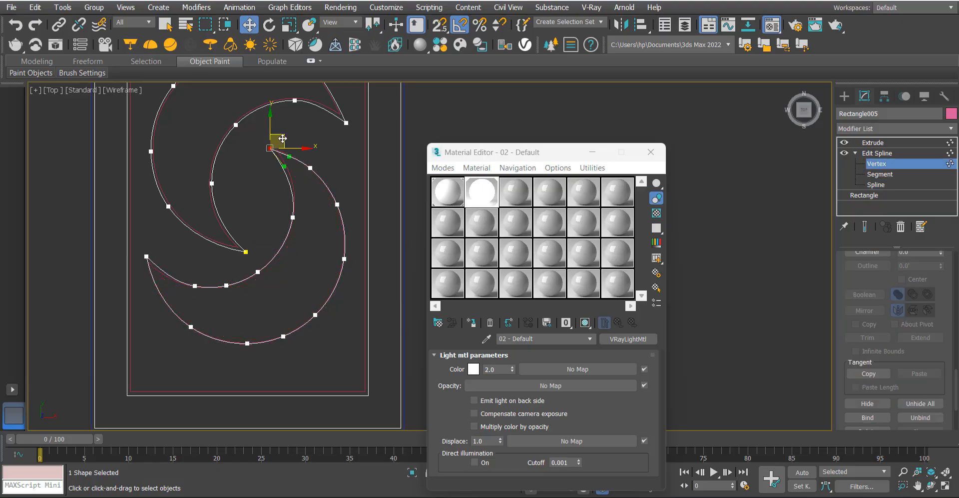
pyautogui.scroll(1, 297, 203)
pyautogui.scroll(-1, 301, 227)
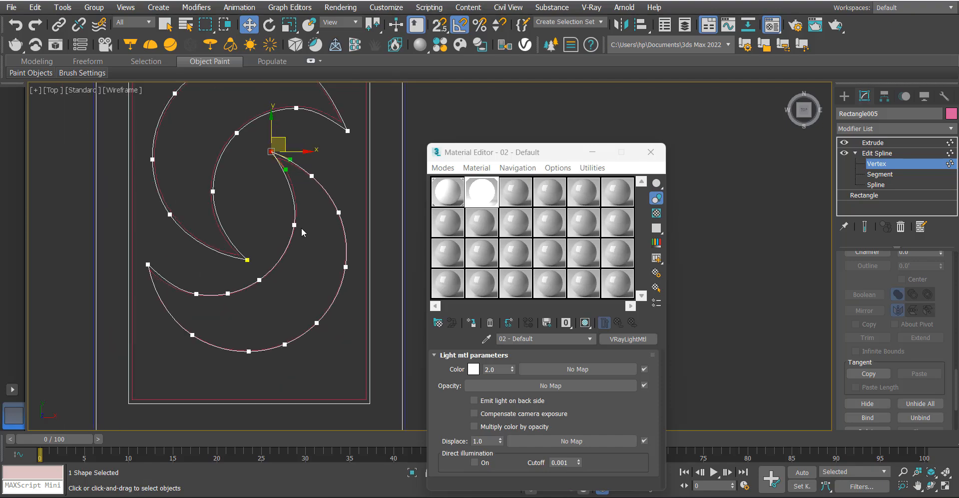
pyautogui.hotkey('ctrl', 'z')
# Outline the lower crescent a second time so it extends beyond the cutout, and delete the previous curve.
pyautogui.press('3')
pyautogui.click(305, 244)
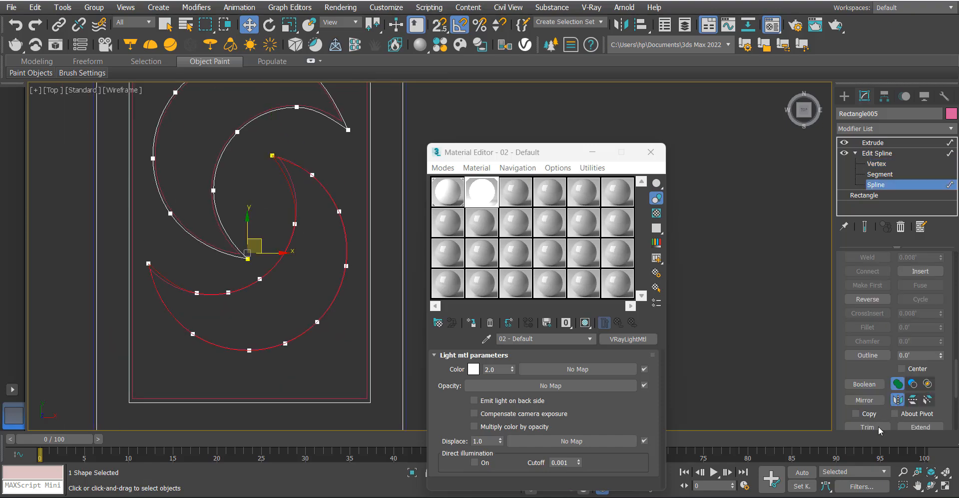
pyautogui.click(867, 355)
pyautogui.moveTo(340, 283); pyautogui.dragTo(345, 287)
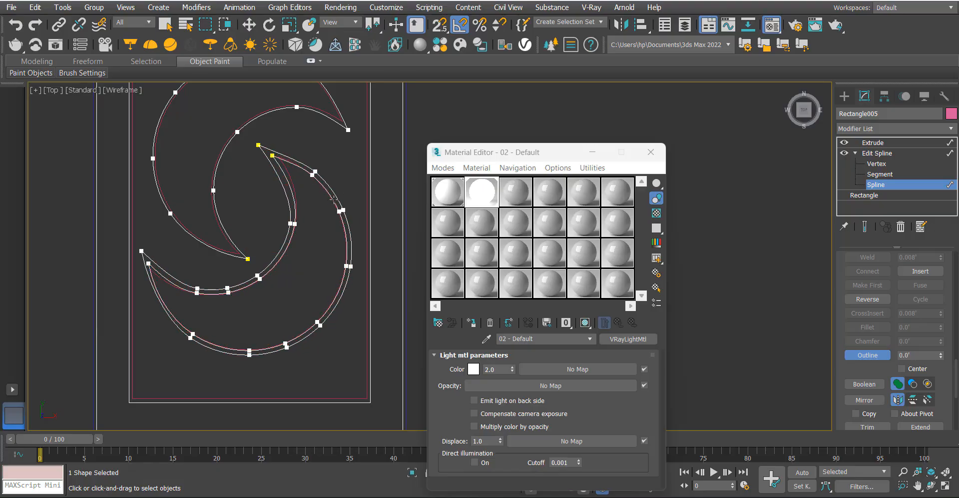
pyautogui.hotkey('ctrl', 'z')
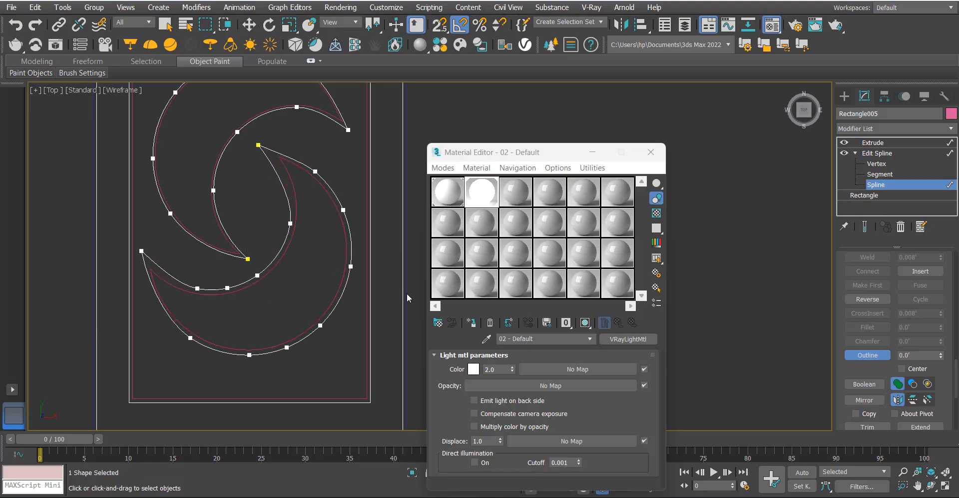
# Return to the Extrude level and examine how the enlarged inserts overlap the cutouts in shaded perspective from below.
pyautogui.click(881, 143)
pyautogui.moveTo(164, 171); pyautogui.dragTo(153, 192, button='middle')
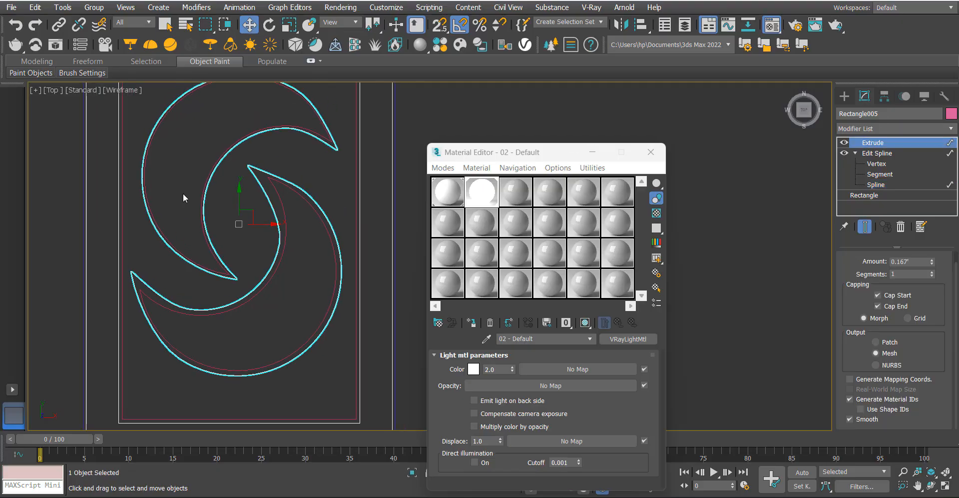
pyautogui.press('p')
pyautogui.press('F3')
pyautogui.scroll(-4, 331, 255)
pyautogui.keyDown('alt'); pyautogui.moveTo(332, 268); pyautogui.dragTo(280, 163, button='middle'); pyautogui.keyUp('alt')
pyautogui.scroll(4, 244, 220)
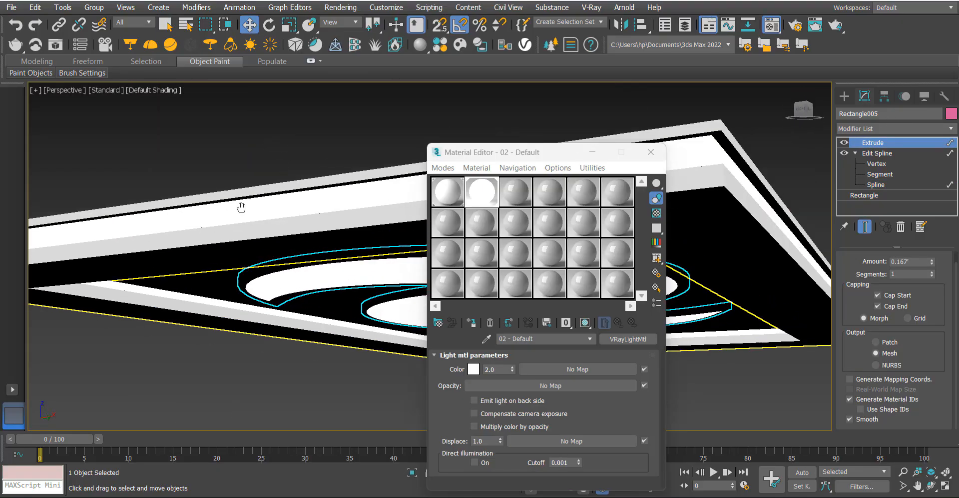
pyautogui.keyDown('alt'); pyautogui.moveTo(242, 208); pyautogui.dragTo(302, 188, button='middle'); pyautogui.keyUp('alt')
pyautogui.scroll(3, 301, 188)
pyautogui.scroll(-3, 296, 227)
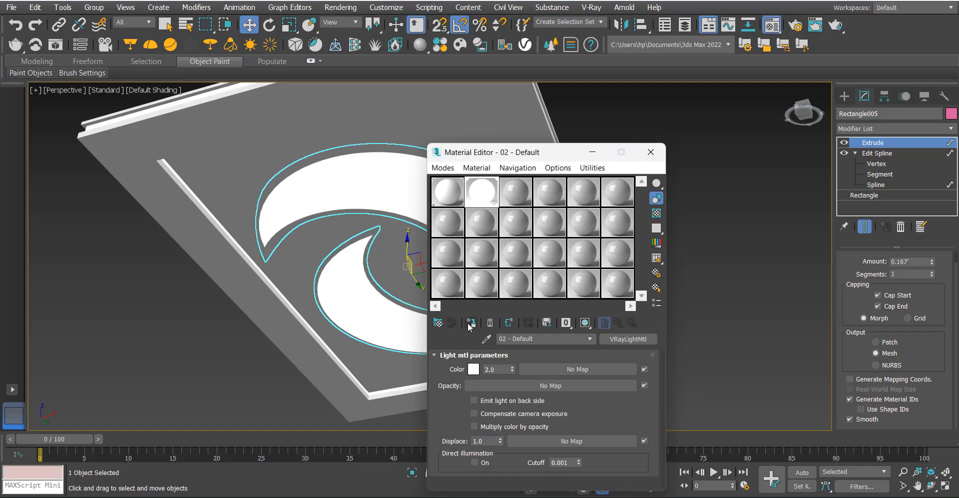
# Reselect the enlarged crescent inserts and reopen their Edit Spline level at spline editing in wireframe top view.
pyautogui.click(344, 247)
pyautogui.click(332, 212)
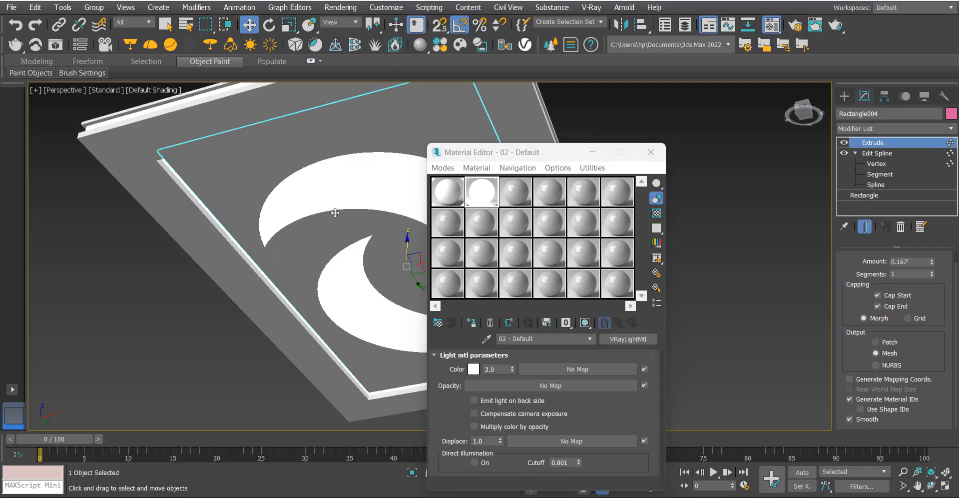
pyautogui.click(876, 185)
pyautogui.press('t')
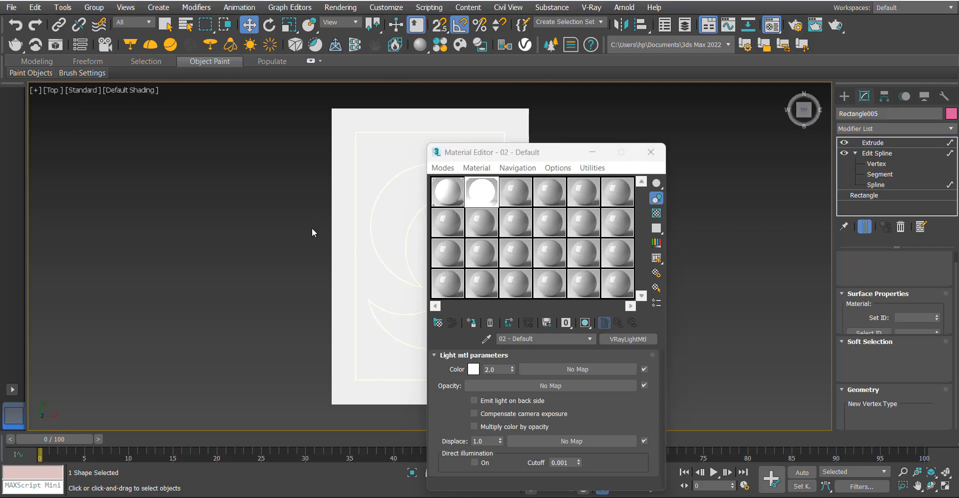
pyautogui.press('F3')
pyautogui.scroll(5, 313, 250)
# Outline both crescent splines thinly, the upper by about 0.063', keeping the original curves to form narrow rims.
pyautogui.click(314, 247)
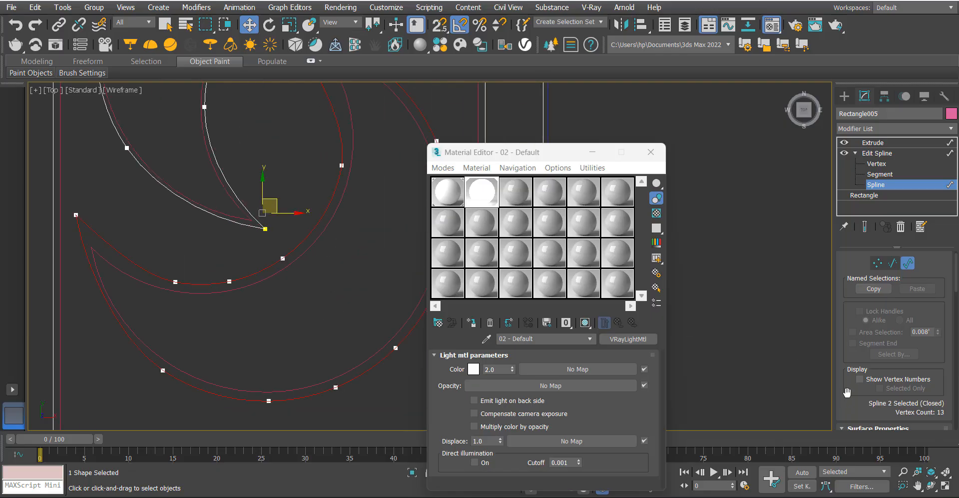
pyautogui.scroll(-10, 872, 386)
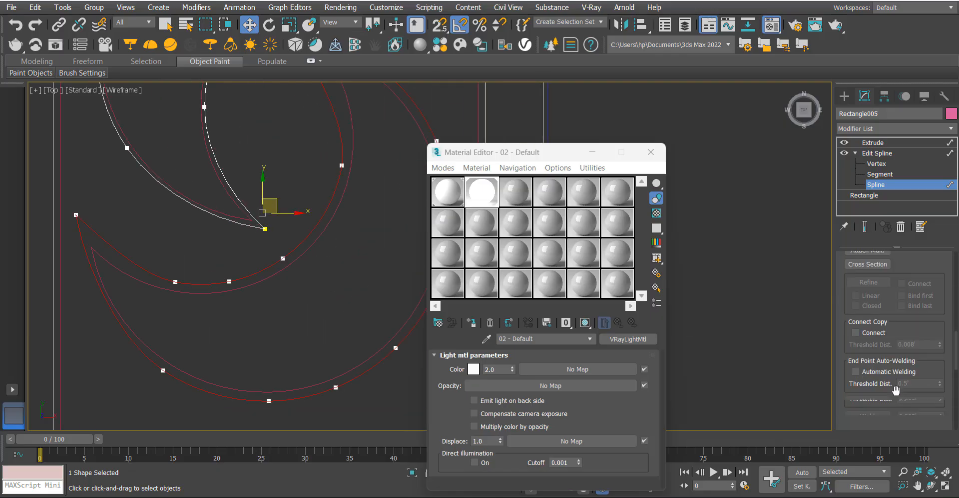
pyautogui.scroll(-3, 873, 390)
pyautogui.click(867, 364)
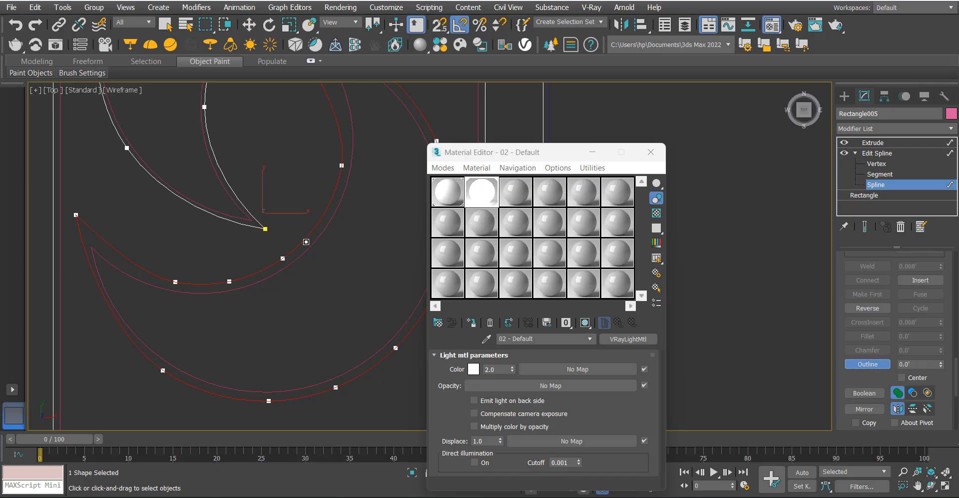
pyautogui.moveTo(296, 246); pyautogui.dragTo(299, 251)
pyautogui.moveTo(288, 254); pyautogui.dragTo(303, 369, button='middle')
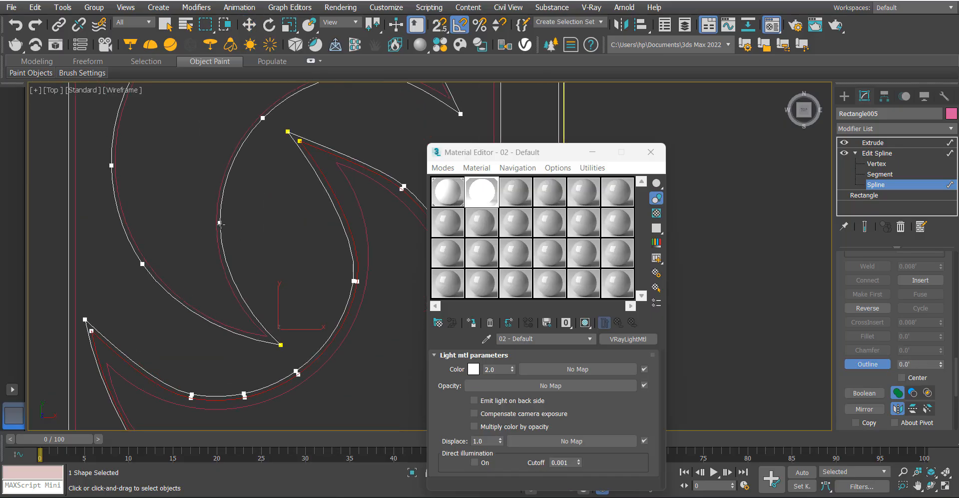
pyautogui.moveTo(220, 222); pyautogui.dragTo(224, 228)
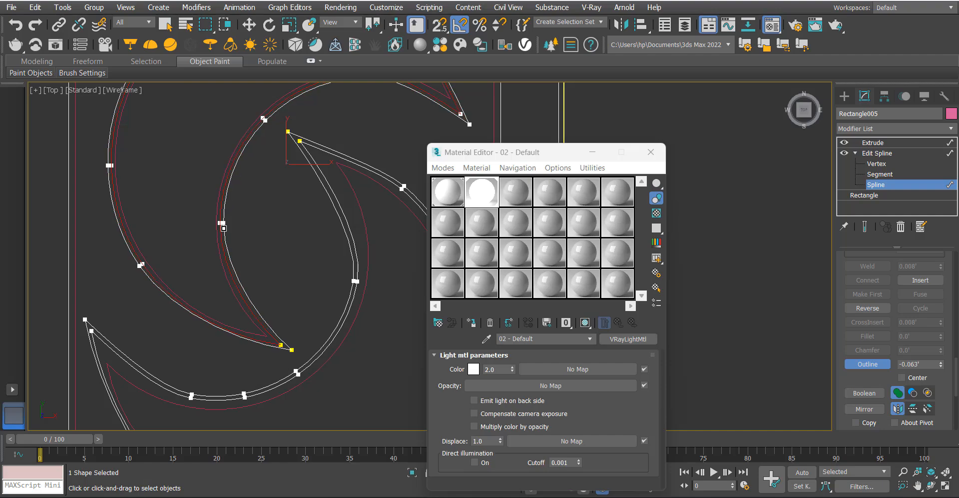
# Return to the Extrude level and assign the VRayLightMtl material to the crescent rims in perspective.
pyautogui.click(863, 146)
pyautogui.scroll(-3, 301, 183)
pyautogui.press('p')
pyautogui.scroll(-3, 304, 180)
pyautogui.moveTo(304, 180)
pyautogui.mouseDown(button='middle')
pyautogui.moveTo(330, 239)
pyautogui.moveTo(324, 162)
pyautogui.moveTo(334, 150)
pyautogui.mouseUp(button='middle')
pyautogui.click(472, 322)
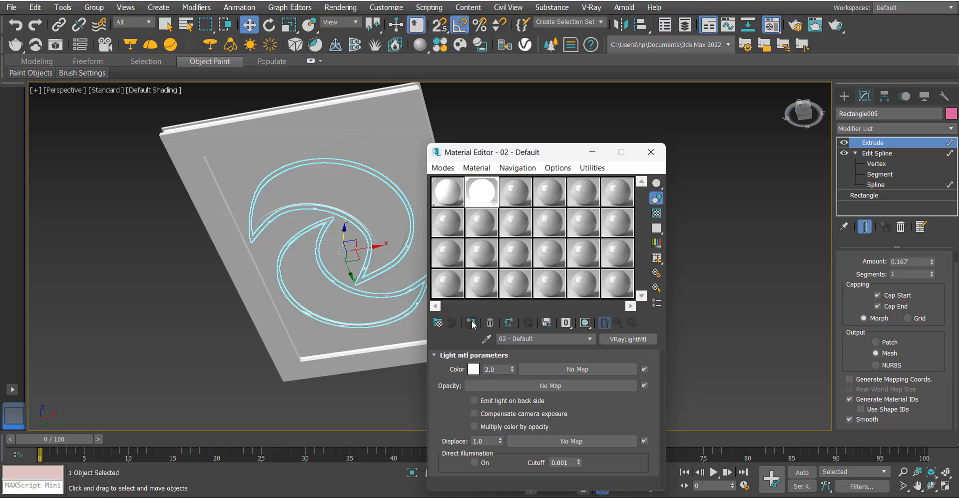
# Set the VRayLightMtl colour to a warm cream of red 255, green 218, blue 146, and deselect the rims.
pyautogui.click(474, 369)
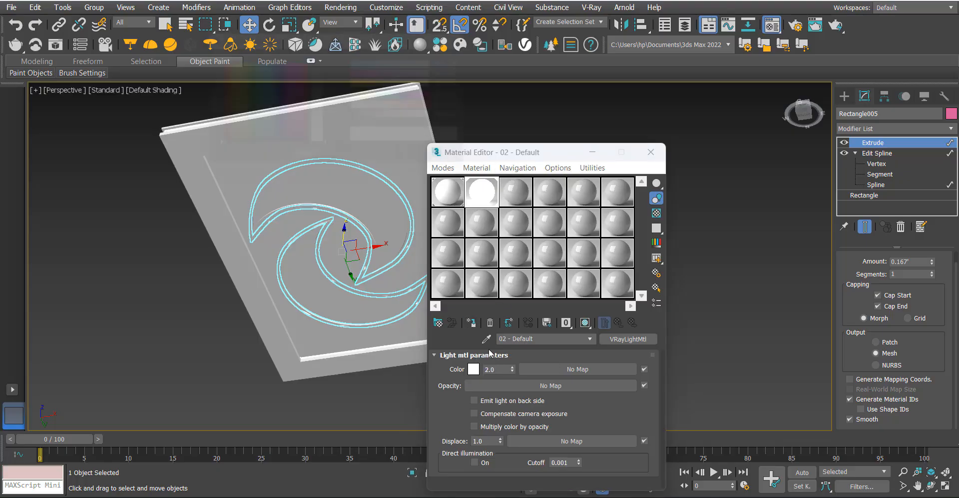
pyautogui.moveTo(373, 101); pyautogui.dragTo(377, 100)
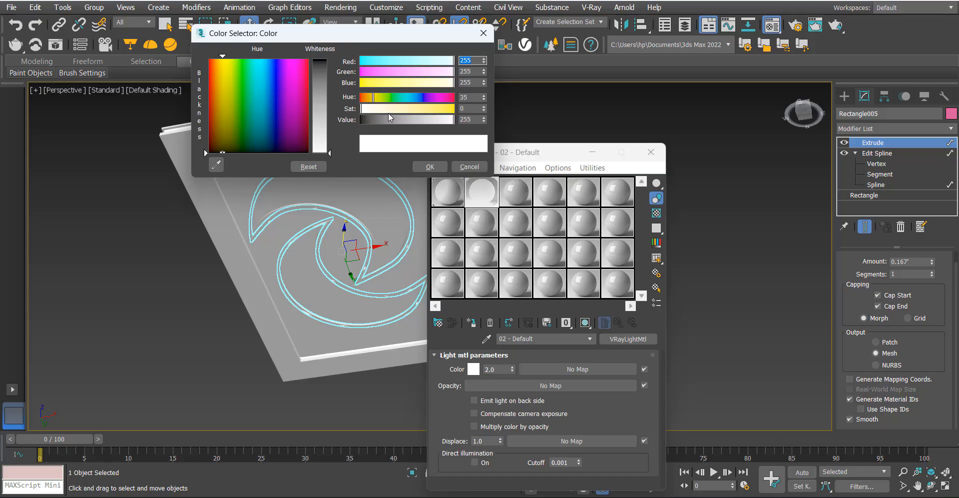
pyautogui.click(385, 108)
pyautogui.moveTo(372, 100); pyautogui.dragTo(370, 99)
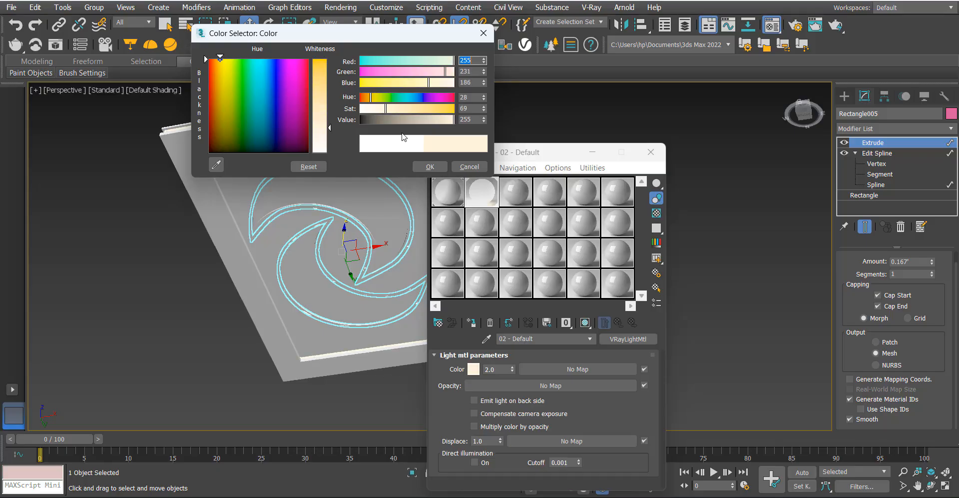
pyautogui.click(429, 167)
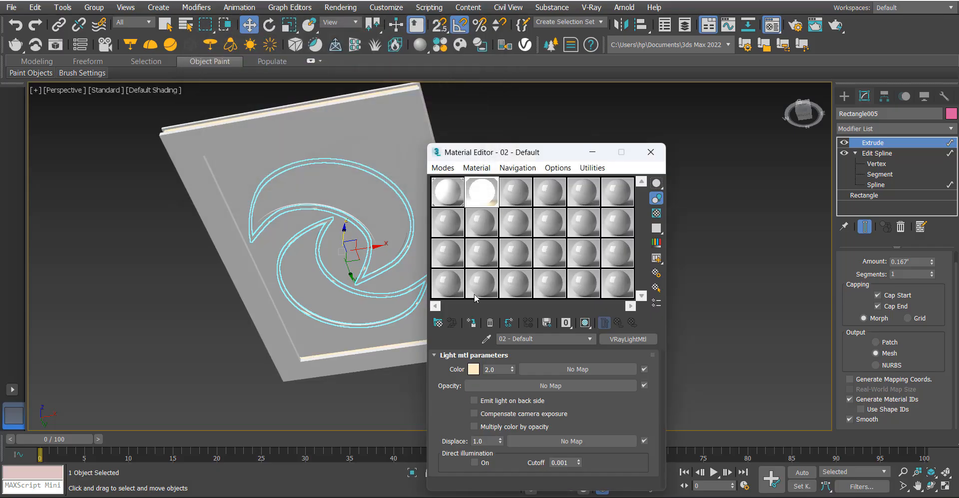
pyautogui.click(473, 369)
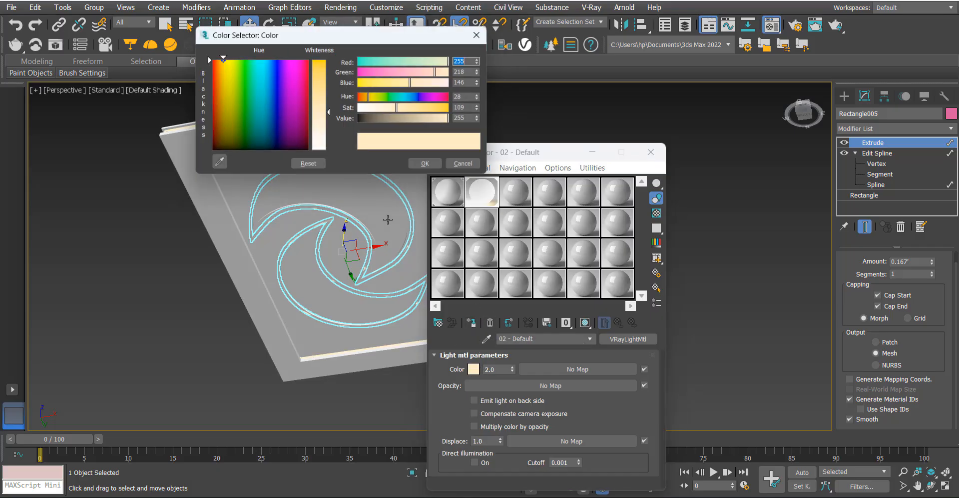
pyautogui.click(429, 167)
pyautogui.click(627, 129)
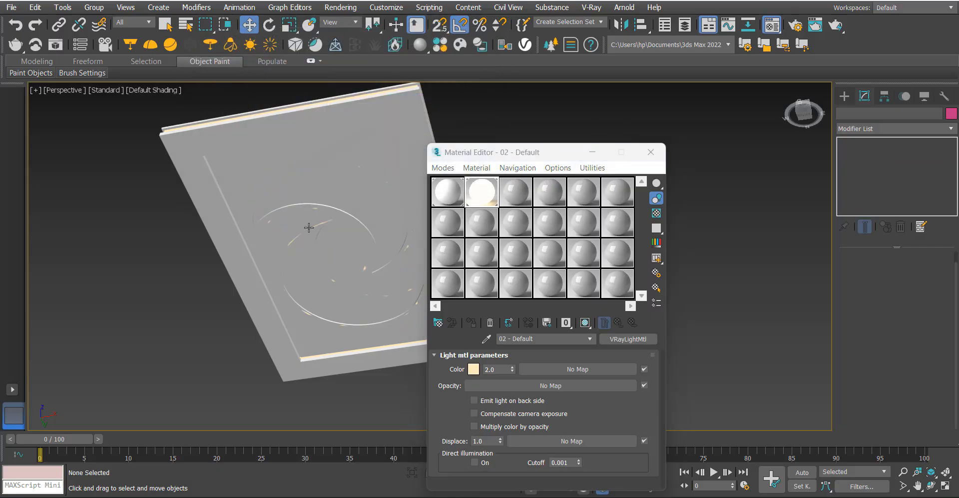
# Select the inner ceiling panel, copy the white 01 - Default material to the third sample slot, and tint the copy's diffuse colour pale cream.
pyautogui.moveTo(357, 203)
pyautogui.keyDown('alt'); pyautogui.mouseDown(button='middle')
pyautogui.moveTo(316, 193)
pyautogui.moveTo(325, 263)
pyautogui.moveTo(344, 196)
pyautogui.mouseUp(button='middle'); pyautogui.keyUp('alt')
pyautogui.click(325, 263)
pyautogui.click(455, 195)
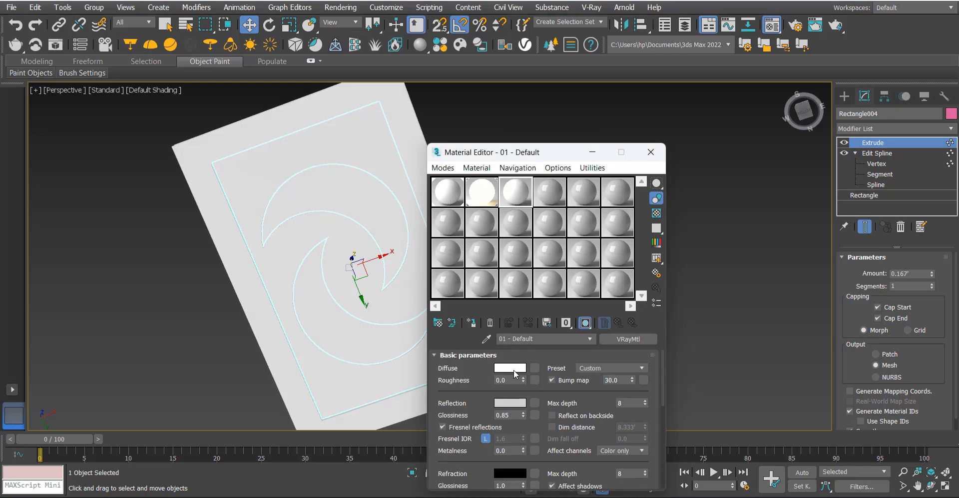
pyautogui.click(515, 373)
pyautogui.moveTo(388, 109); pyautogui.dragTo(368, 100)
pyautogui.click(385, 109)
pyautogui.click(430, 166)
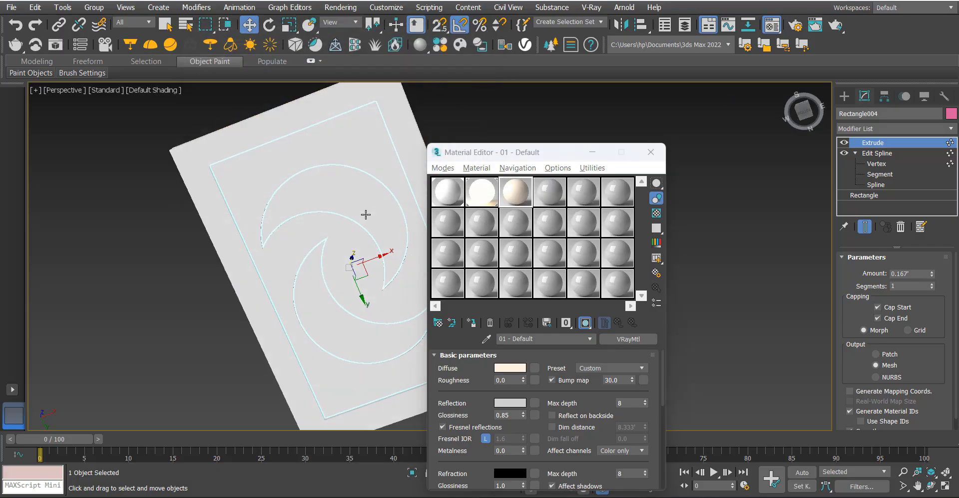
# Assign the cream material to the inner ceiling panel, renaming it 01 - Defaultasd, and deselect the panel.
pyautogui.keyDown('alt'); pyautogui.moveTo(366, 214); pyautogui.dragTo(363, 225, button='middle'); pyautogui.keyUp('alt')
pyautogui.moveTo(509, 194); pyautogui.dragTo(332, 164)
pyautogui.write('asd')
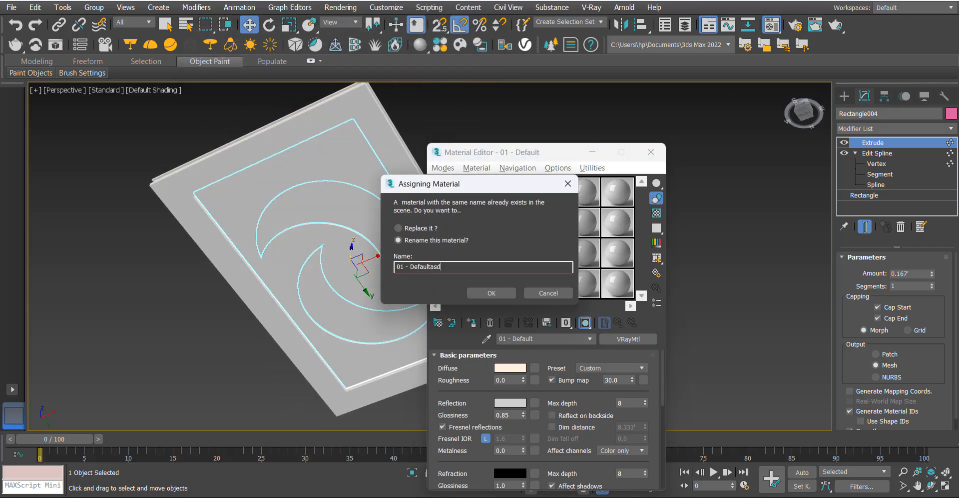
pyautogui.click(491, 293)
pyautogui.click(415, 116)
pyautogui.keyDown('alt'); pyautogui.moveTo(362, 220); pyautogui.dragTo(381, 199, button='middle'); pyautogui.keyUp('alt')
pyautogui.click(381, 200)
pyautogui.click(424, 134)
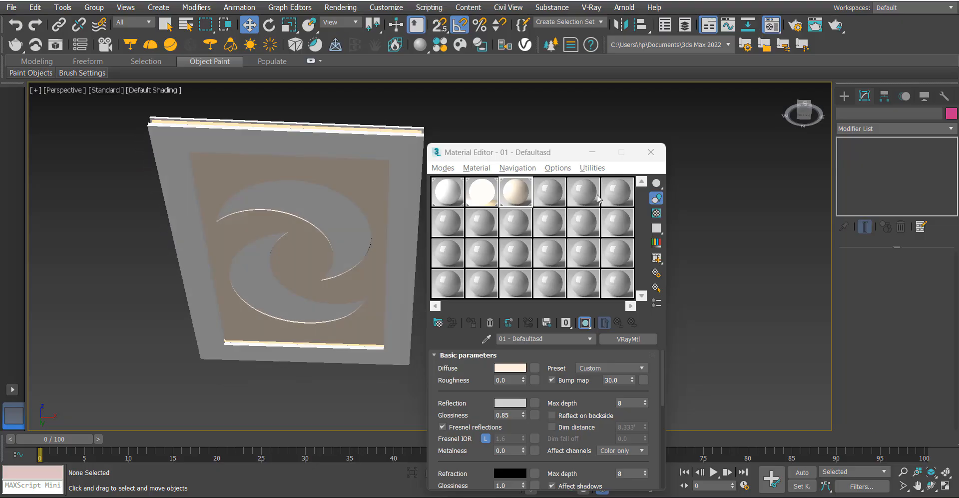
# Close the Material Editor and frame the whole ceiling from below in perspective with safe frames shown.
pyautogui.click(651, 152)
pyautogui.keyDown('alt'); pyautogui.moveTo(519, 190); pyautogui.dragTo(443, 300, button='middle'); pyautogui.keyUp('alt')
pyautogui.scroll(-2, 428, 280)
pyautogui.scroll(3, 439, 300)
pyautogui.hotkey('shift', 'f')
pyautogui.scroll(1, 439, 294)
pyautogui.moveTo(440, 248); pyautogui.dragTo(445, 219)
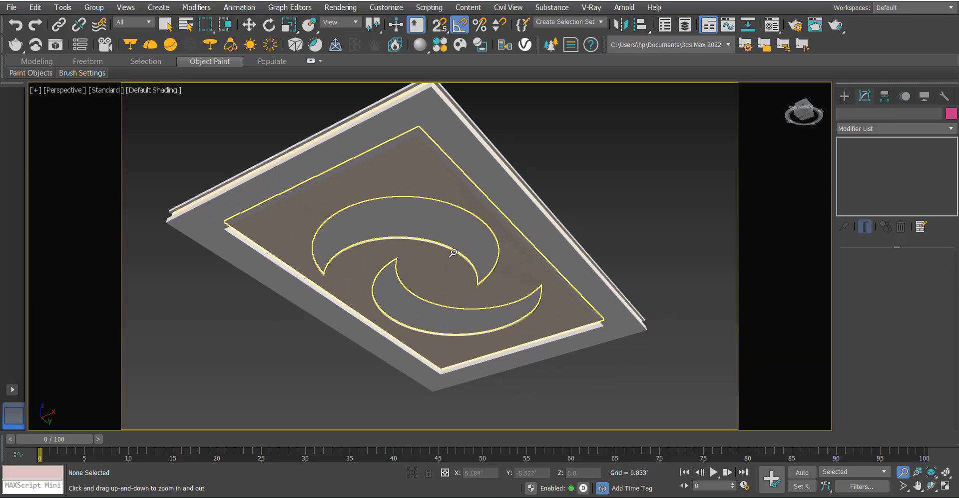
pyautogui.moveTo(453, 253); pyautogui.dragTo(469, 274, button='middle')
# Render the perspective view with V-Ray and inspect the glow around the crescents and frame edges up close.
pyautogui.hotkey('shift', 'q')
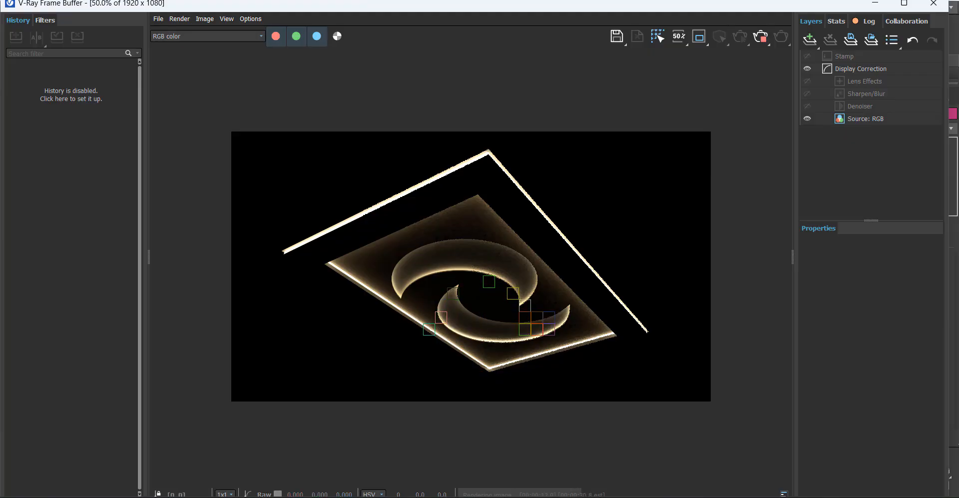
pyautogui.moveTo(953, 461)
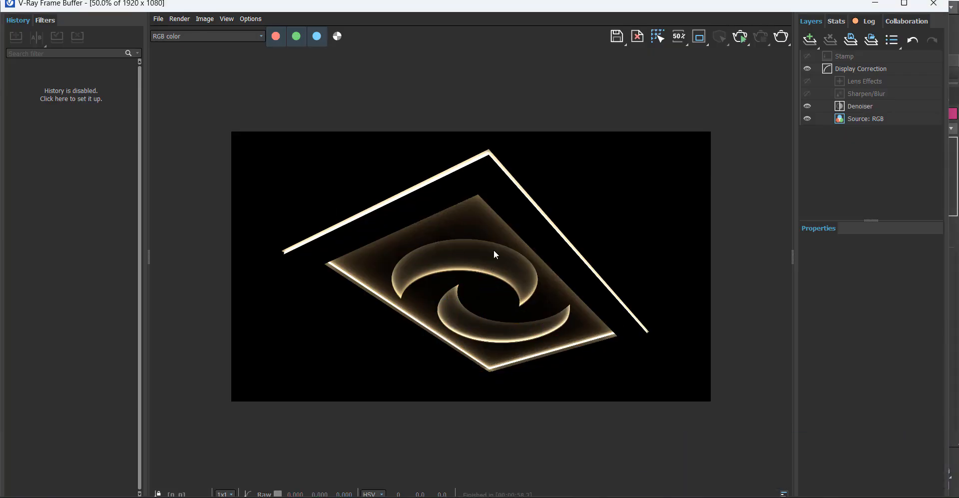
pyautogui.scroll(1, 494, 250)
pyautogui.scroll(-1, 489, 266)
pyautogui.scroll(1, 435, 316)
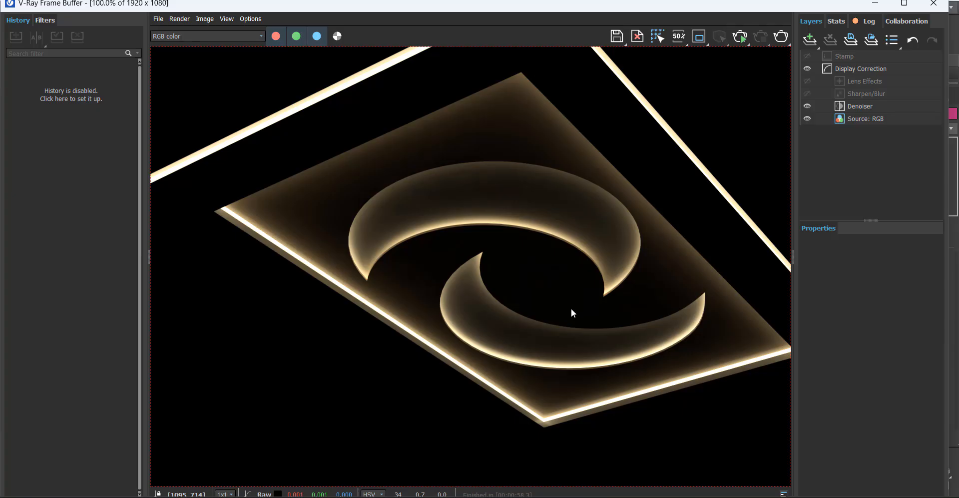
pyautogui.scroll(-1, 454, 252)
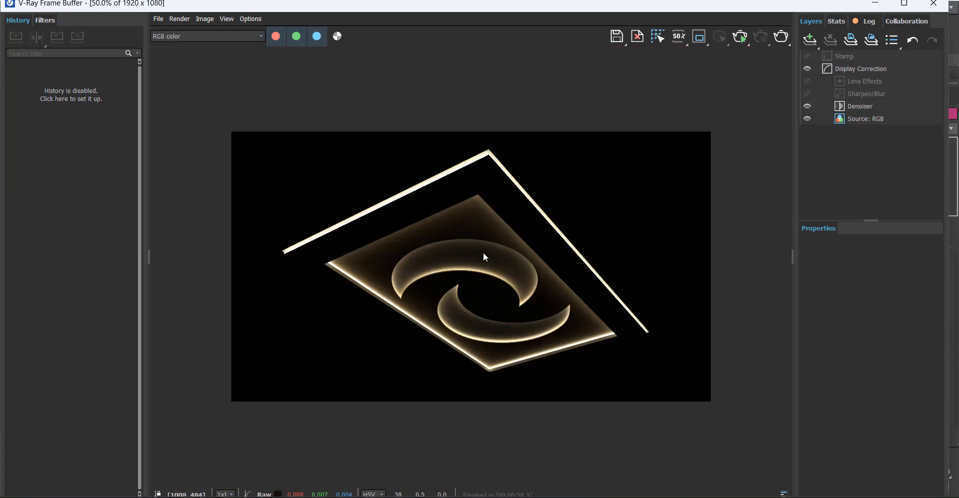